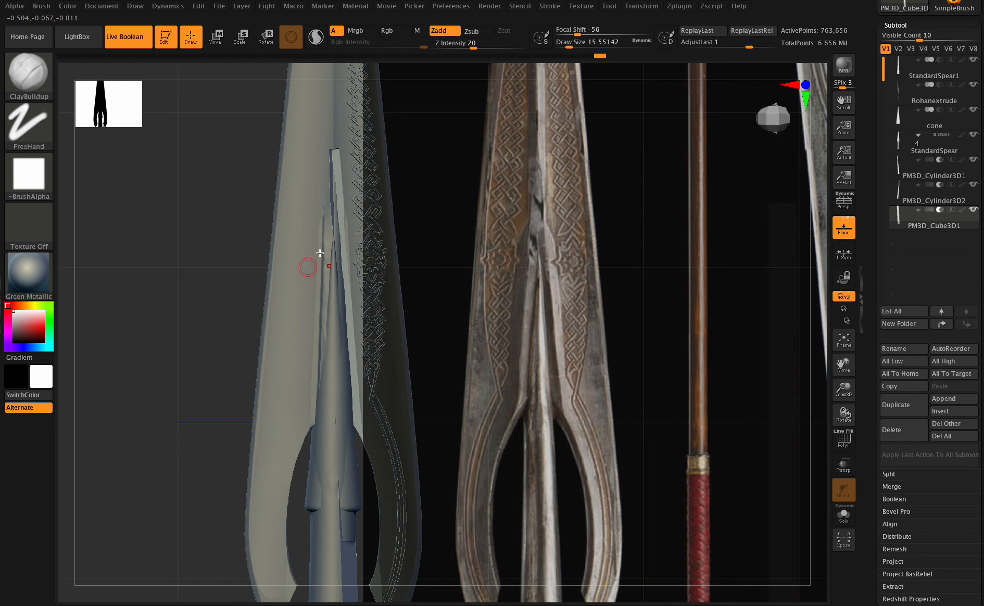
- Select the cone subtool and refine its placement in the spearhead's central ridge, moving it slightly down the shaft
drag(840, 386, 839, 389)
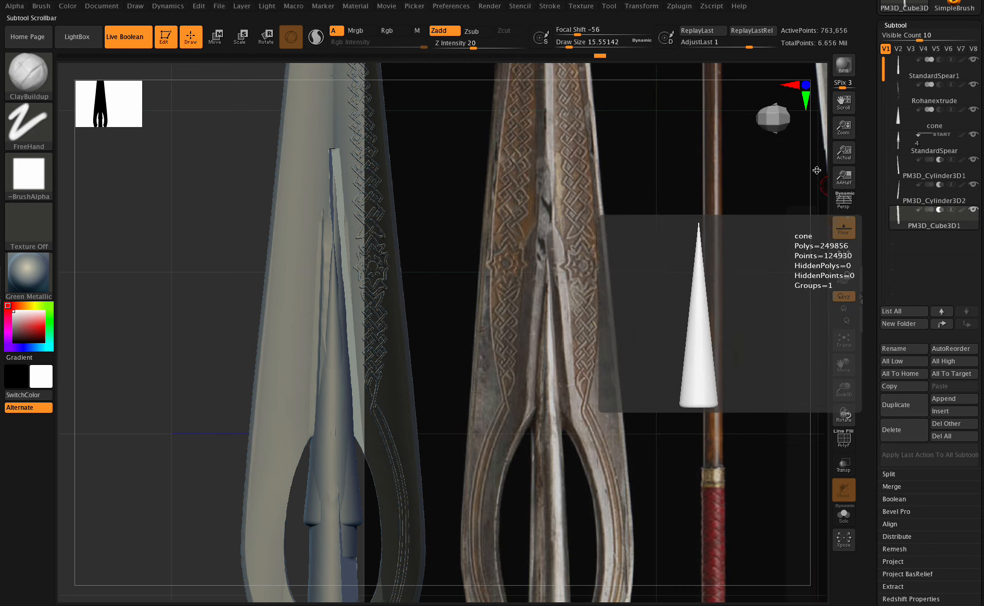
alt+click(338, 331)
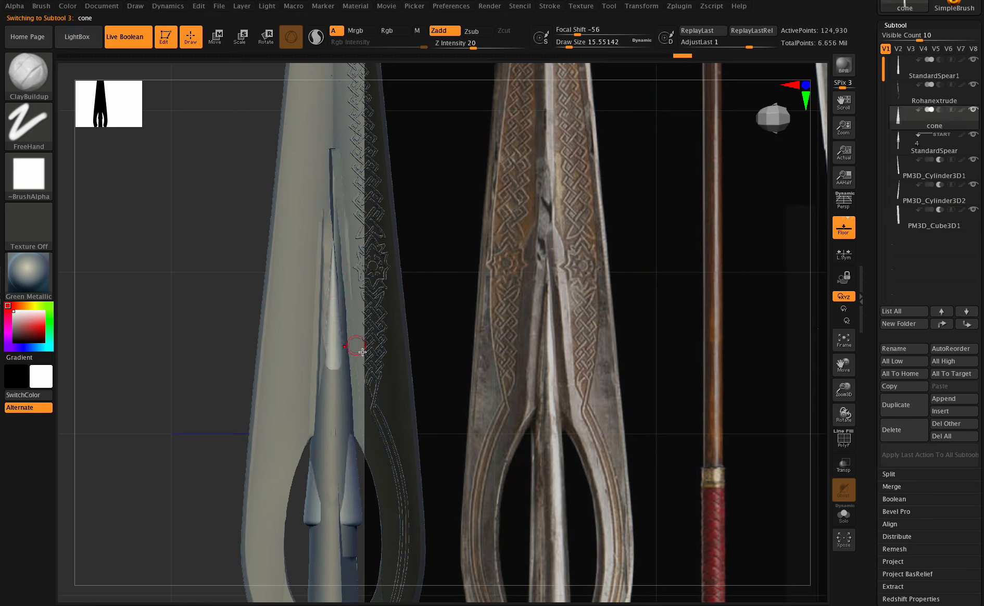
click(217, 38)
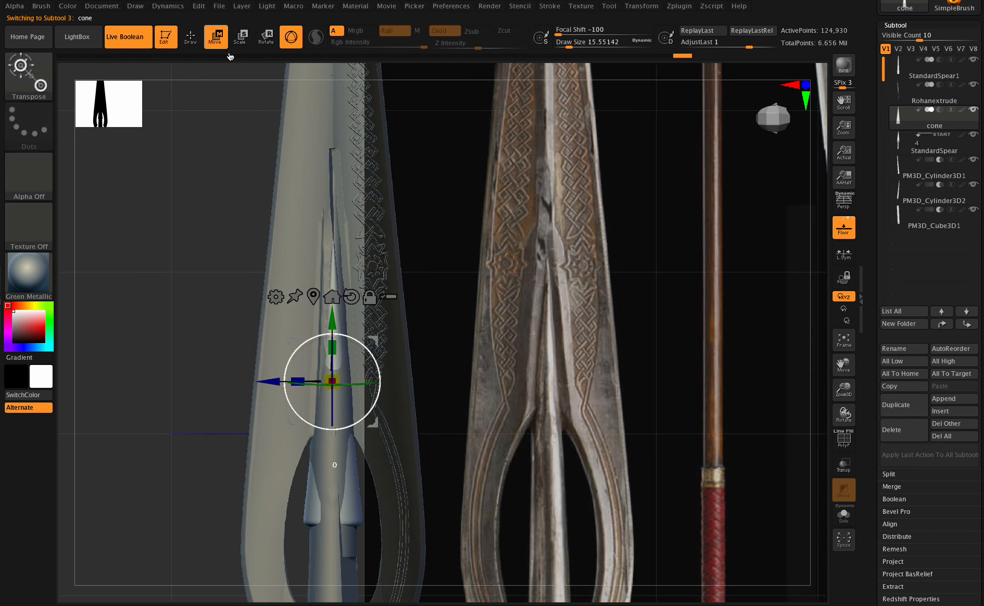
drag(332, 322, 332, 326)
drag(837, 390, 863, 419)
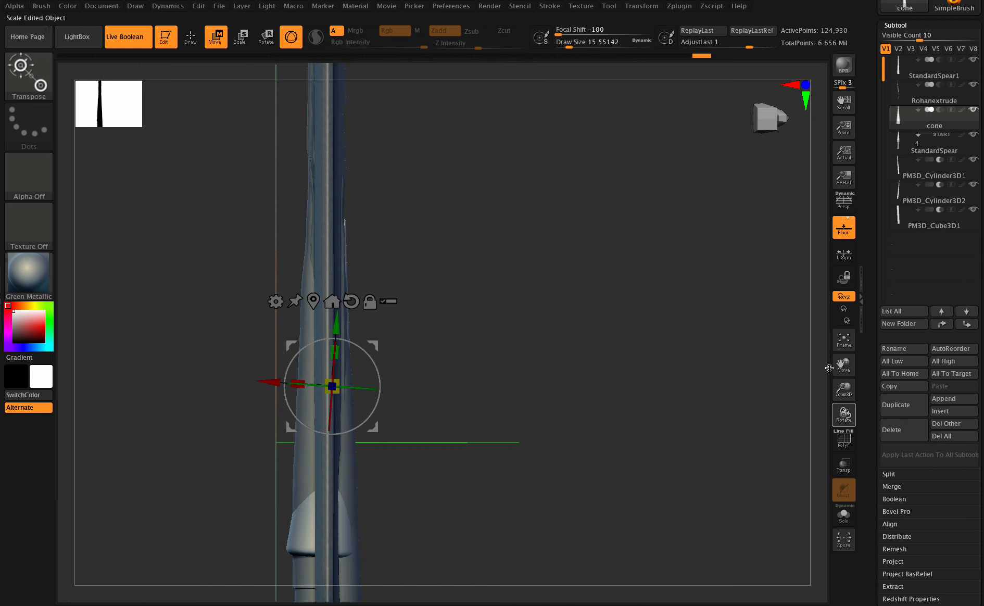
drag(360, 349, 360, 349)
drag(836, 413, 875, 400)
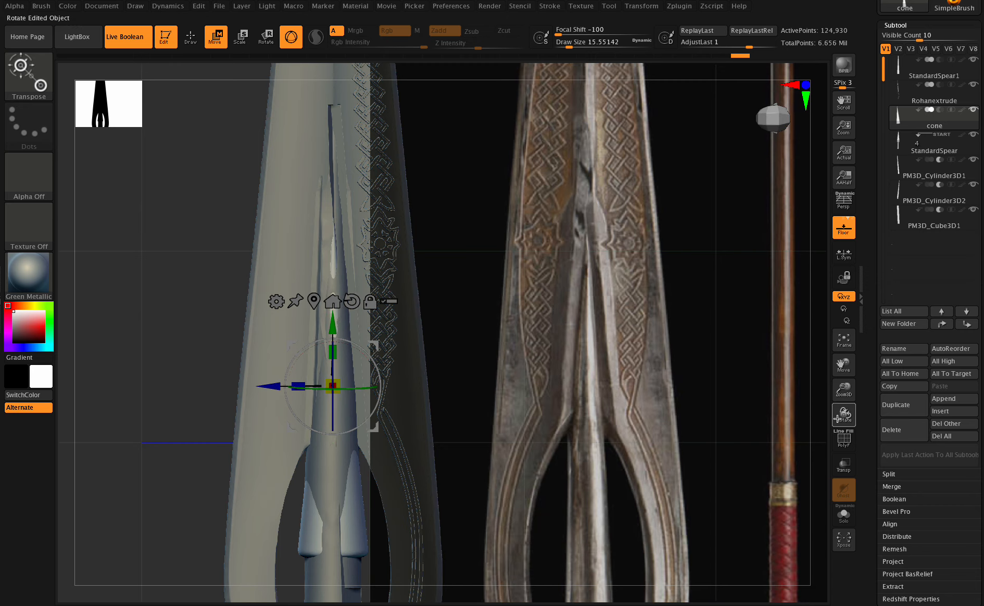
drag(848, 414, 847, 414)
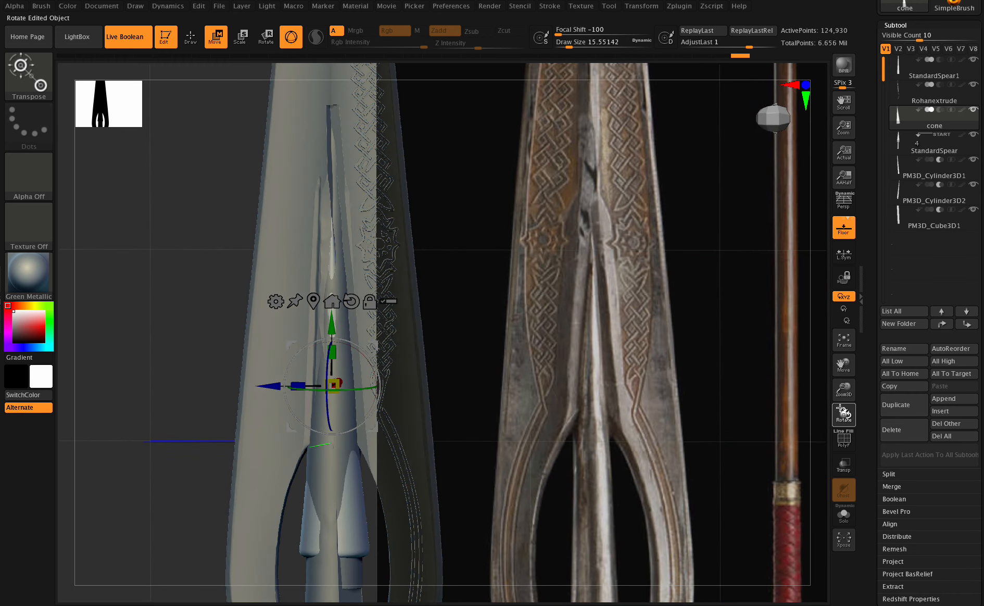
shift+click(547, 316)
click(191, 38)
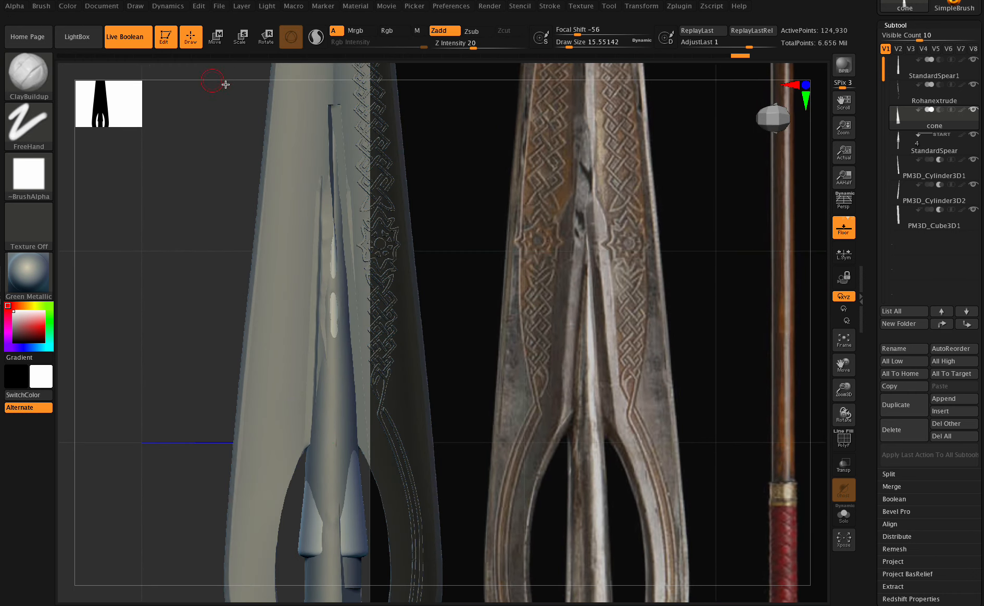
- Compare the cone, StandardSpear and StandardSpear1 subtools where they overlap along the central ridge, finishing with StandardSpear1 selected
drag(846, 414, 845, 412)
alt+click(342, 254)
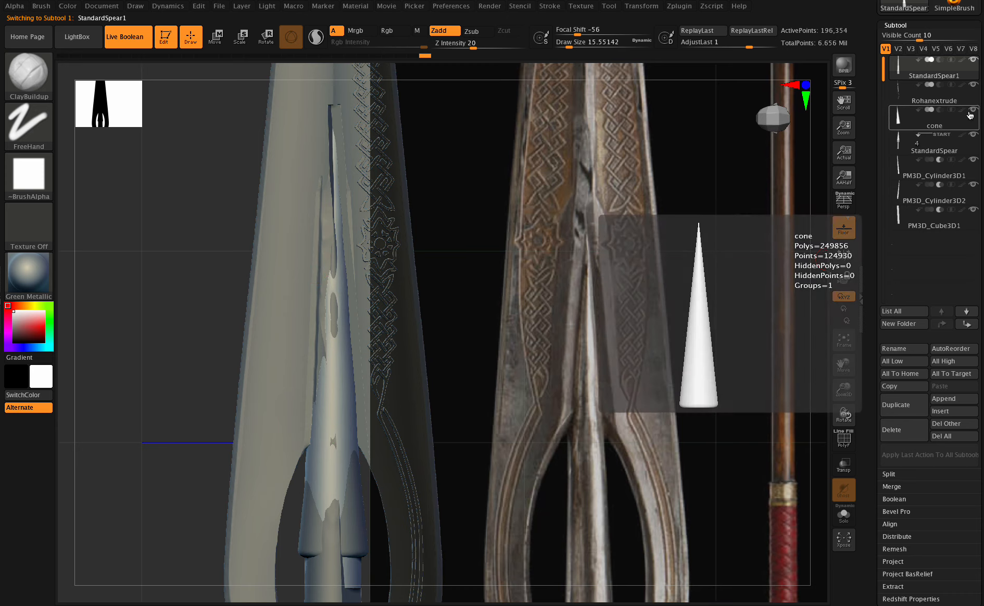
click(970, 125)
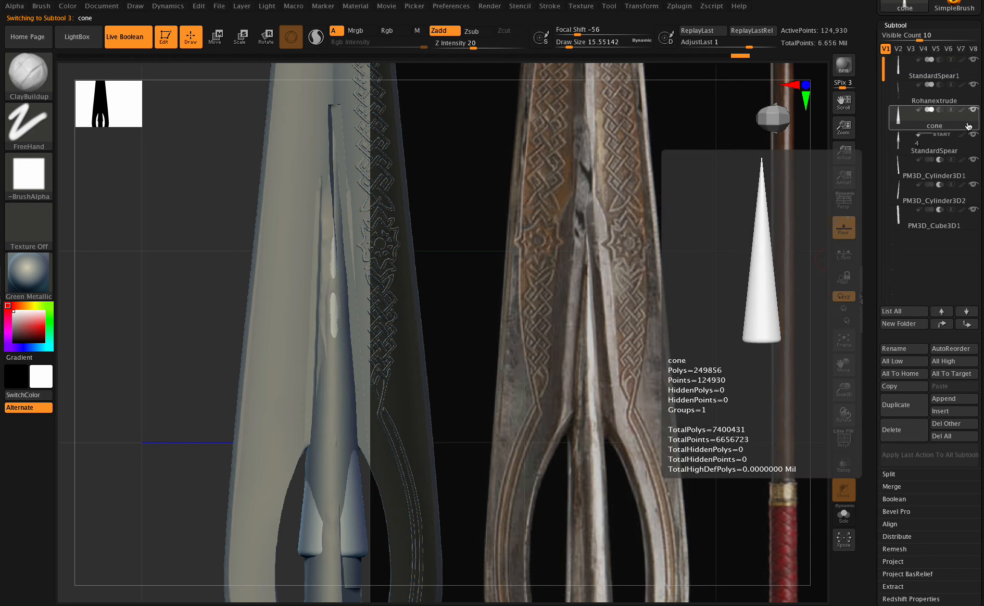
click(956, 74)
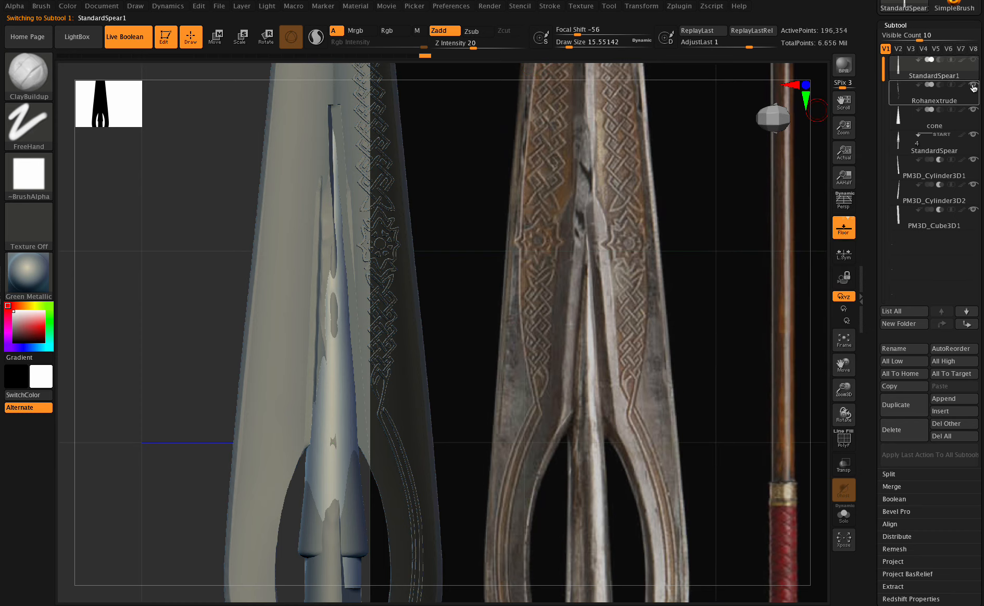
click(964, 124)
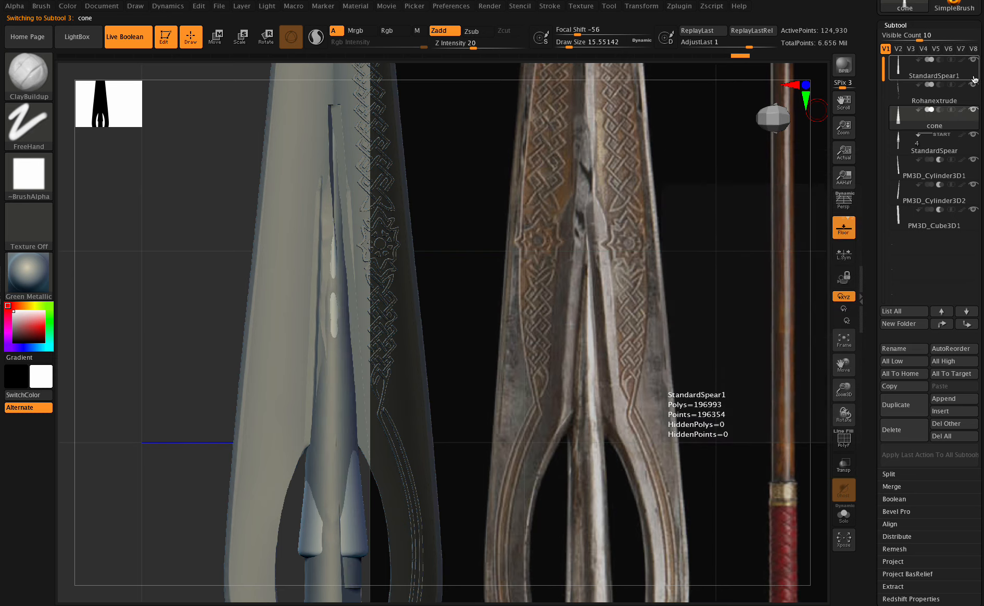
click(972, 76)
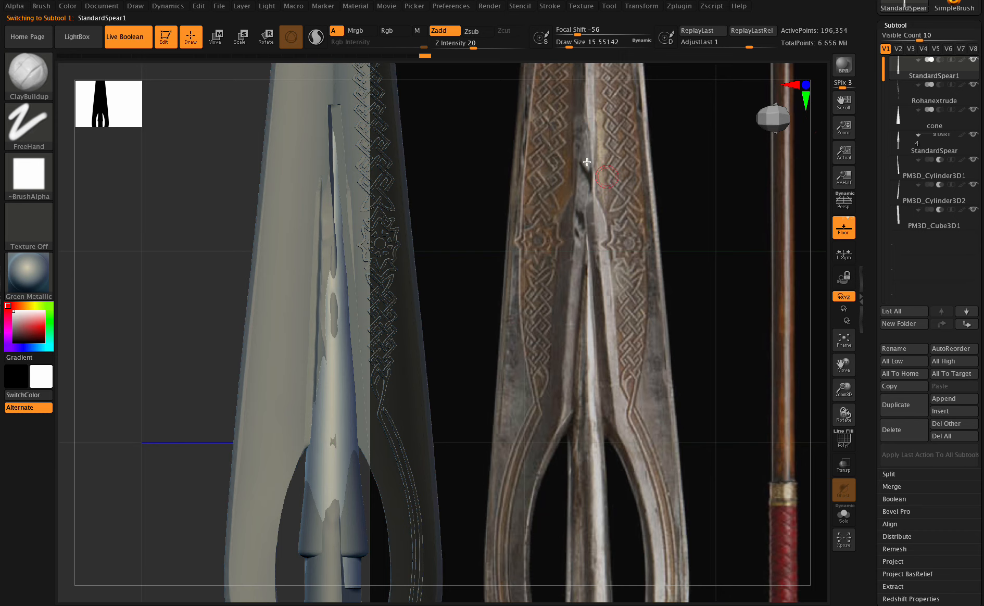
click(951, 151)
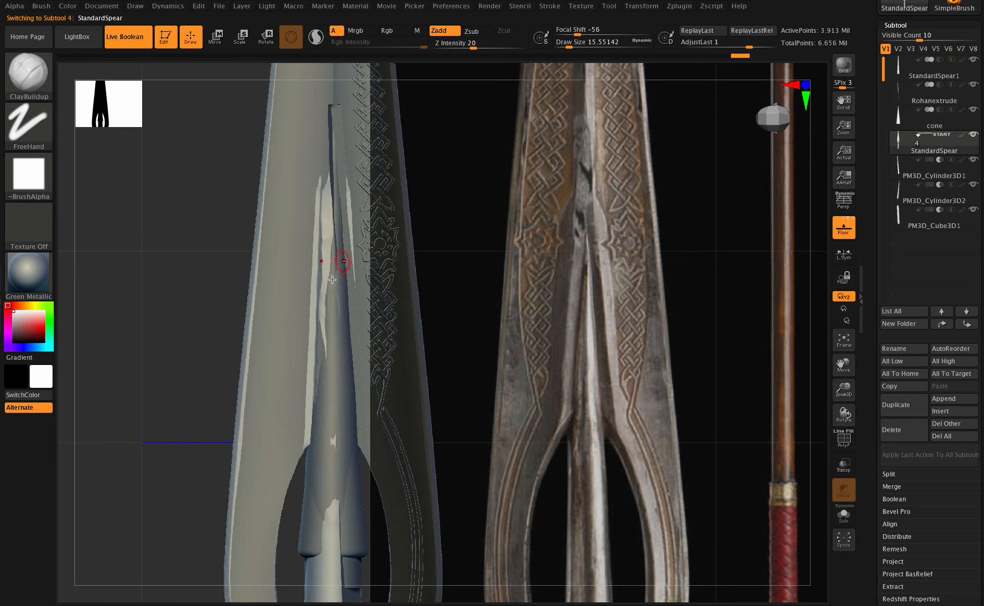
alt+click(343, 366)
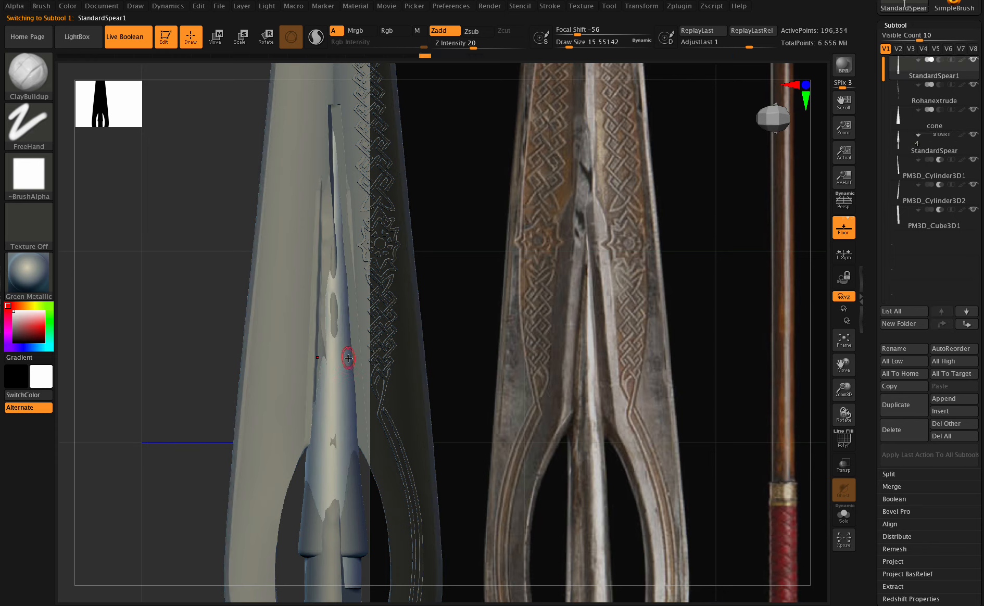
- Try to adjust the StandardSpear1 subtool along the central ridge with the transform gizmo
click(213, 41)
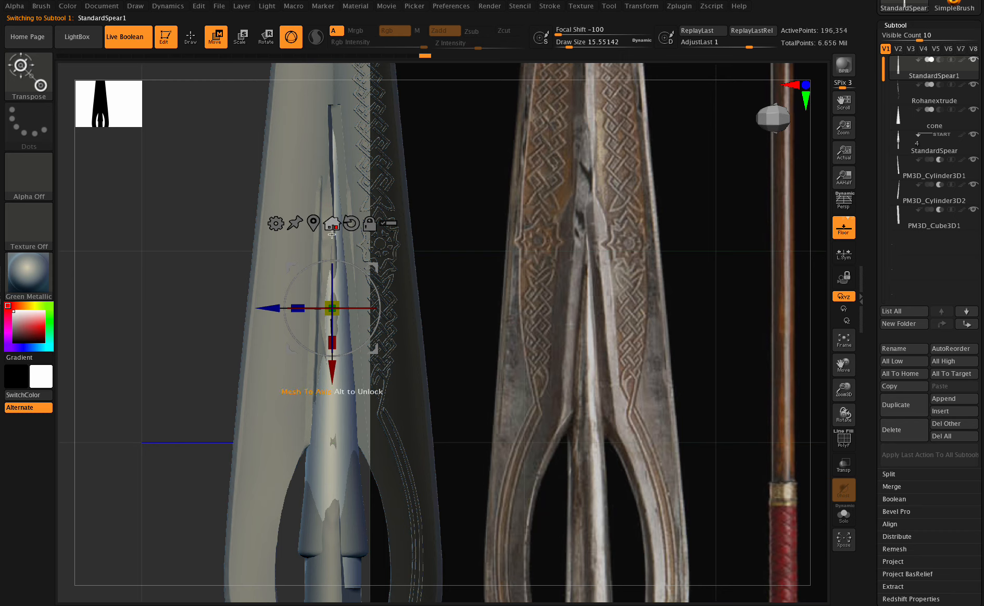
drag(337, 304, 311, 308)
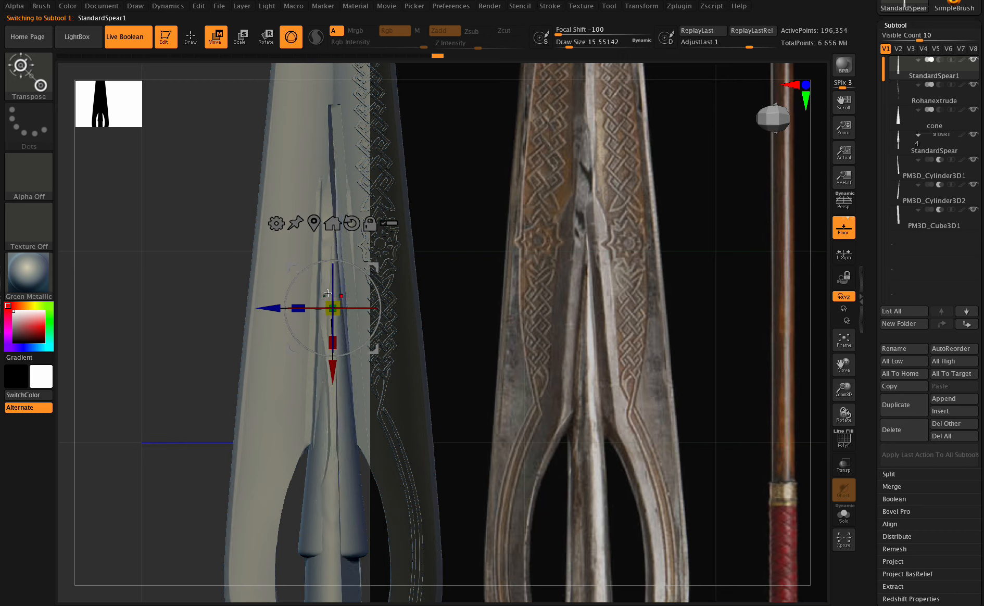
mouse_move(961, 76)
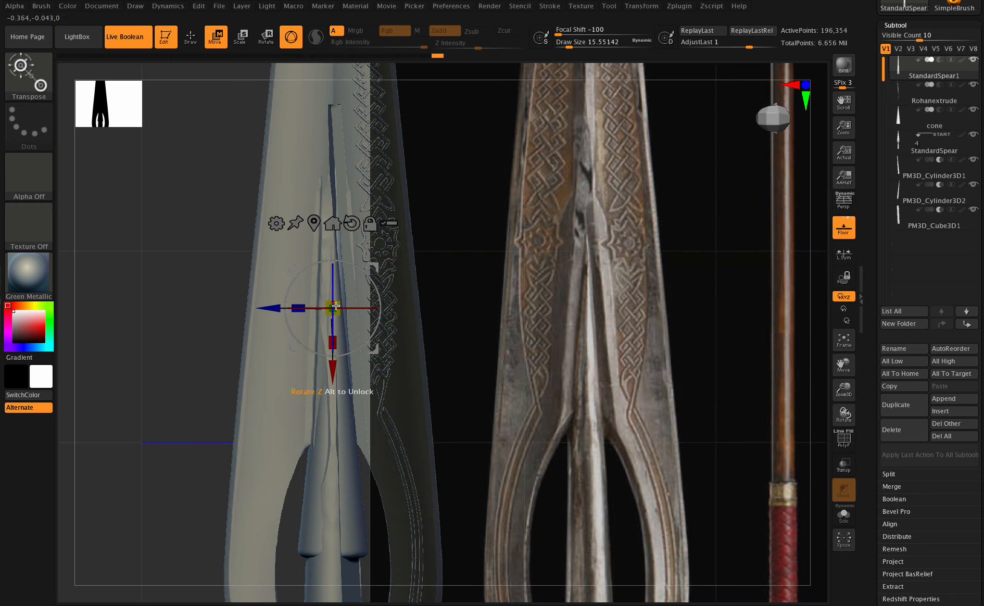
drag(345, 301, 378, 298)
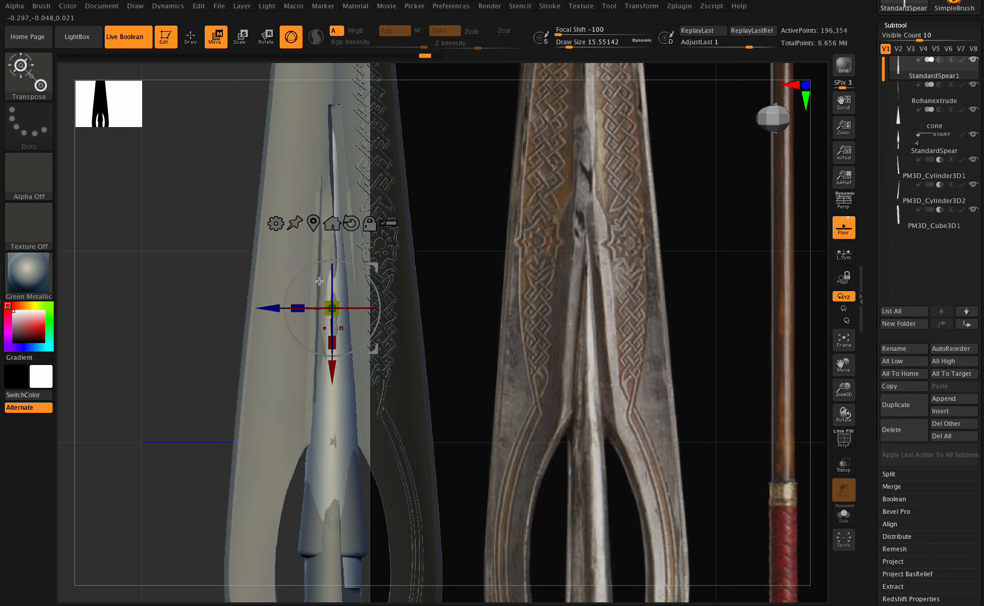
click(190, 36)
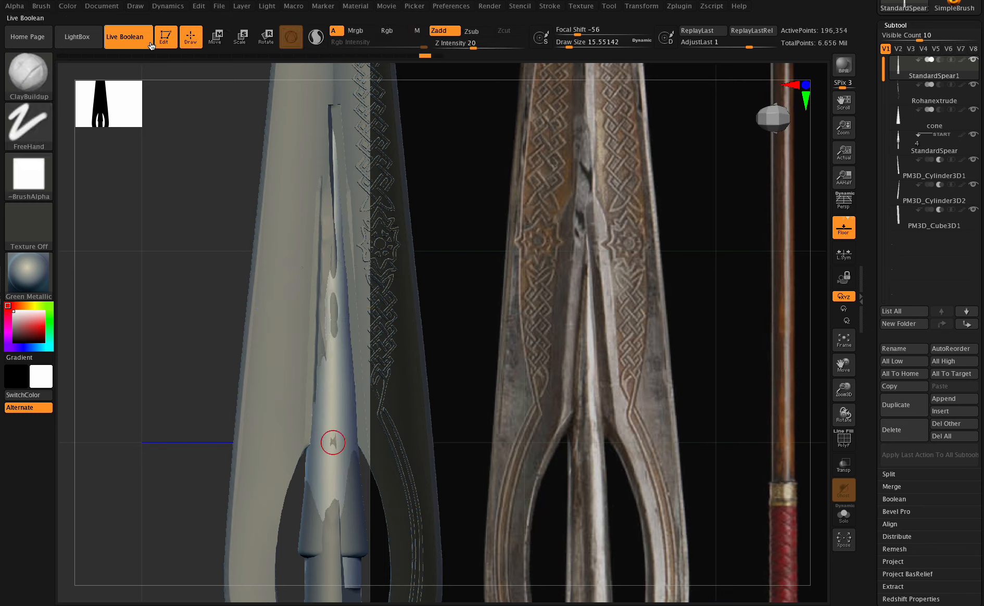
- Sculpt down the central shaft of StandardSpear1 using the Inflat brush at draw size 62.0104
click(51, 83)
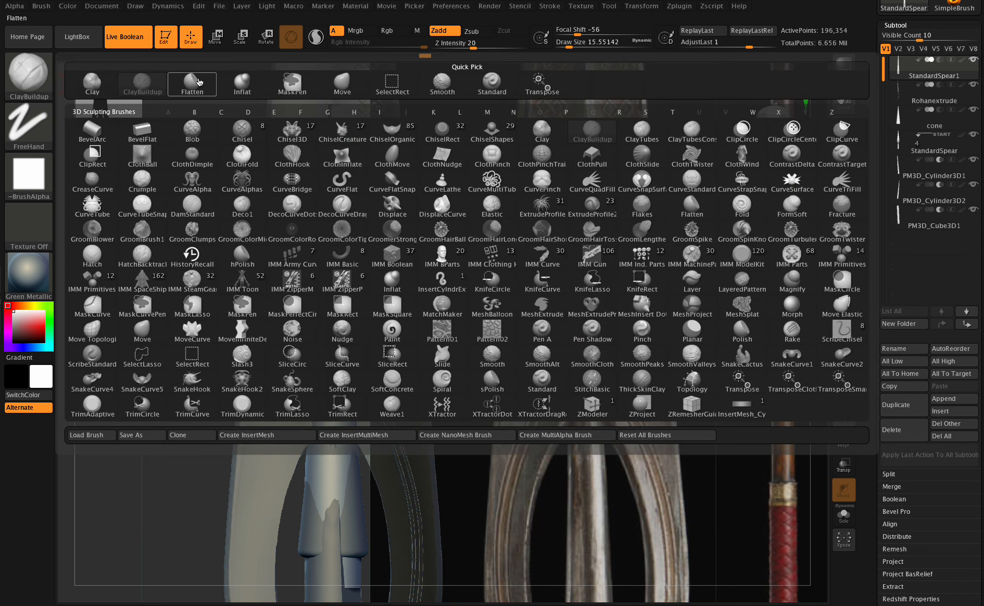
click(242, 84)
click(542, 35)
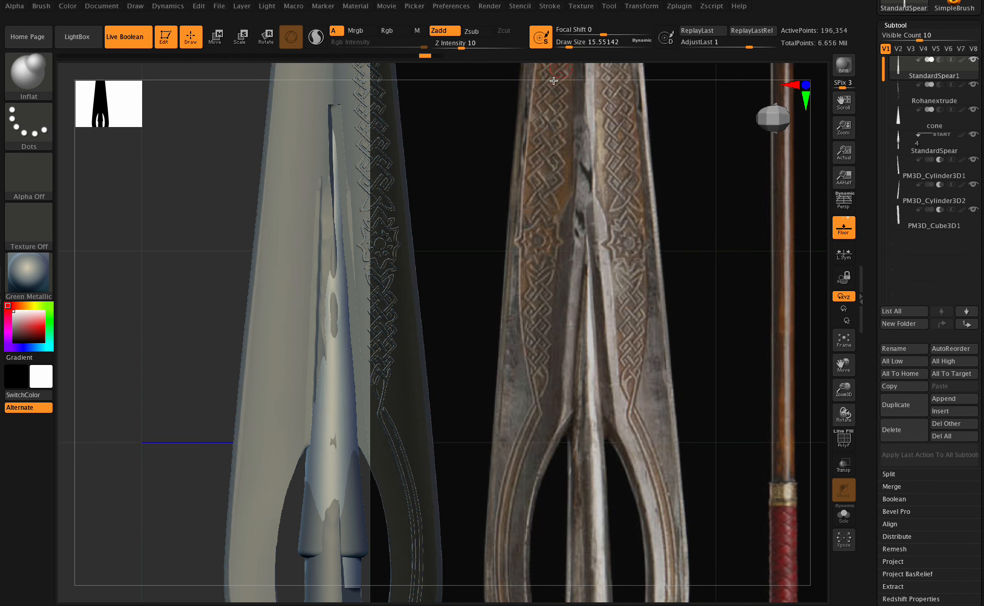
drag(570, 46, 581, 46)
mouse_move(338, 347)
mouse_down()
mouse_move(336, 385)
mouse_move(345, 292)
mouse_move(363, 406)
mouse_move(344, 315)
mouse_move(341, 458)
mouse_move(341, 409)
mouse_up()
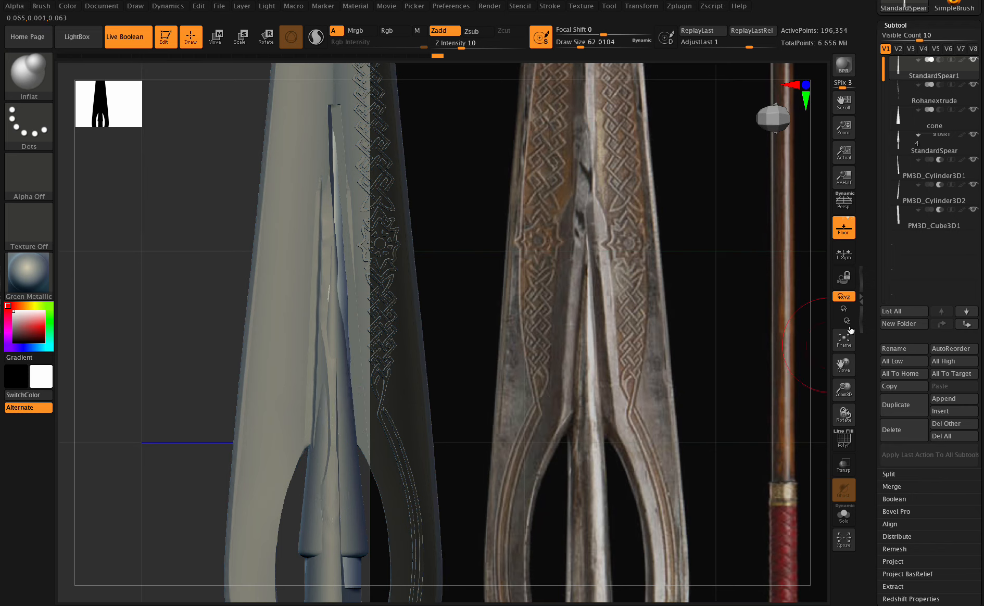
- Select the StandardSpear subtool and switch to the ClayBuildup brush with its alpha turned off
click(948, 124)
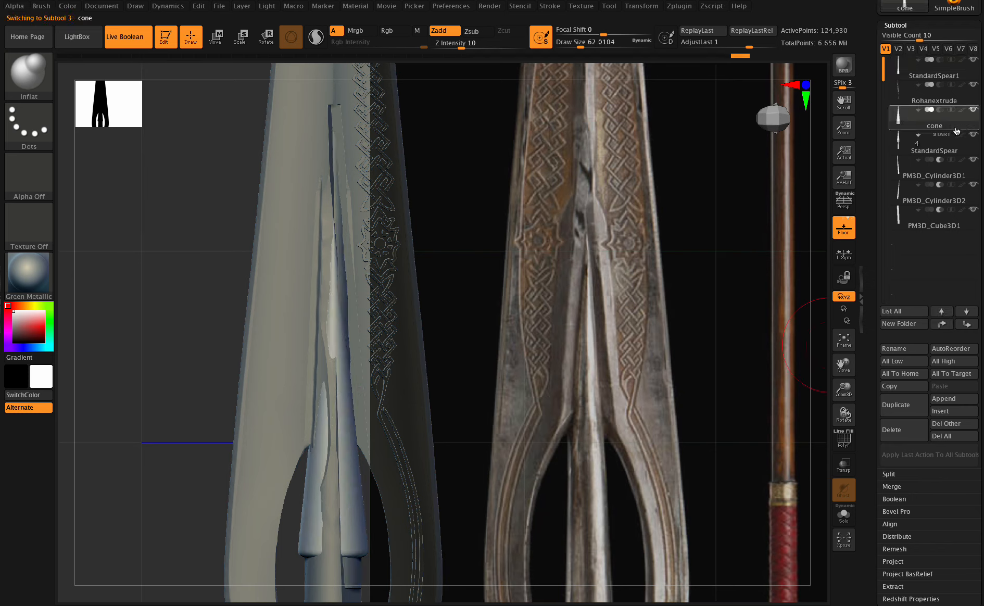
click(958, 149)
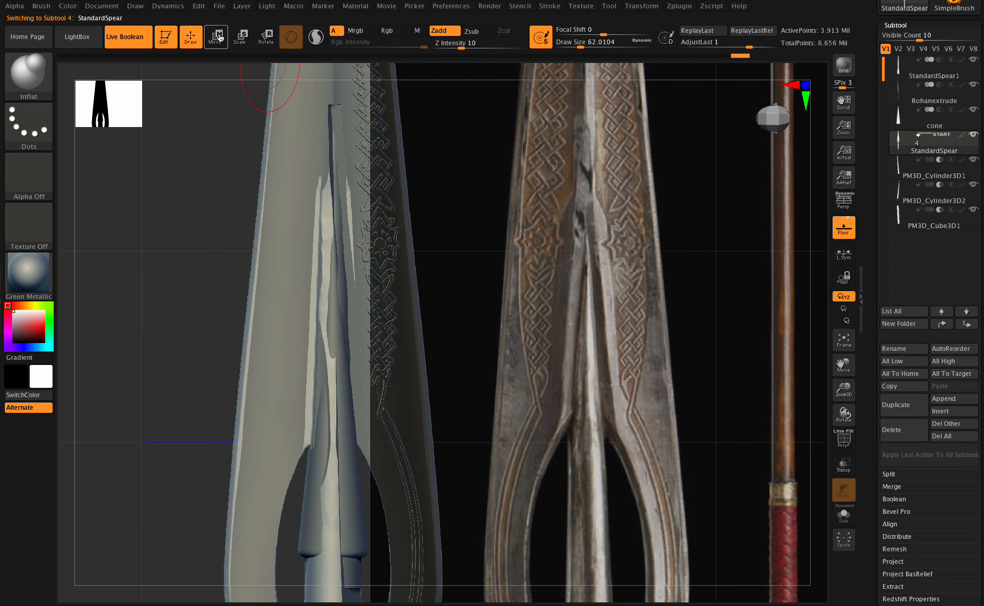
key(b)
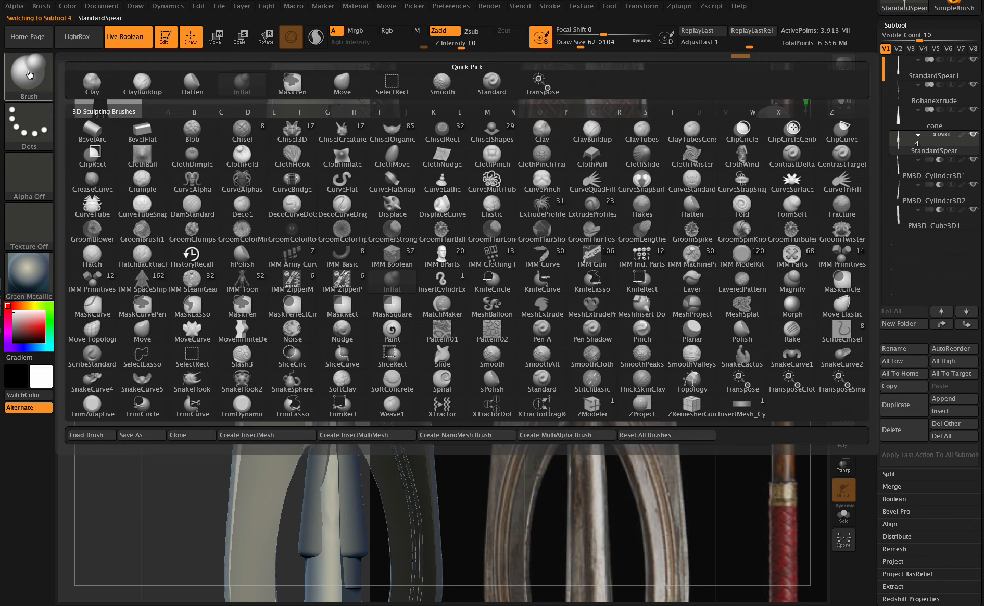
click(142, 89)
click(28, 176)
click(144, 182)
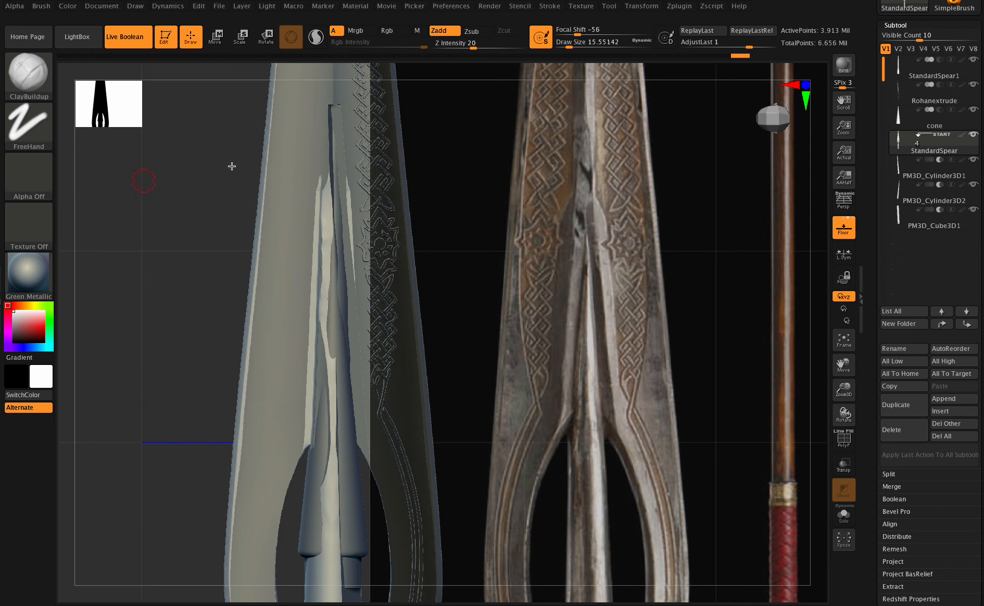
- Set the ClayBuildup brush to a draw size of 7.4673 and a focal shift of 0
click(569, 42)
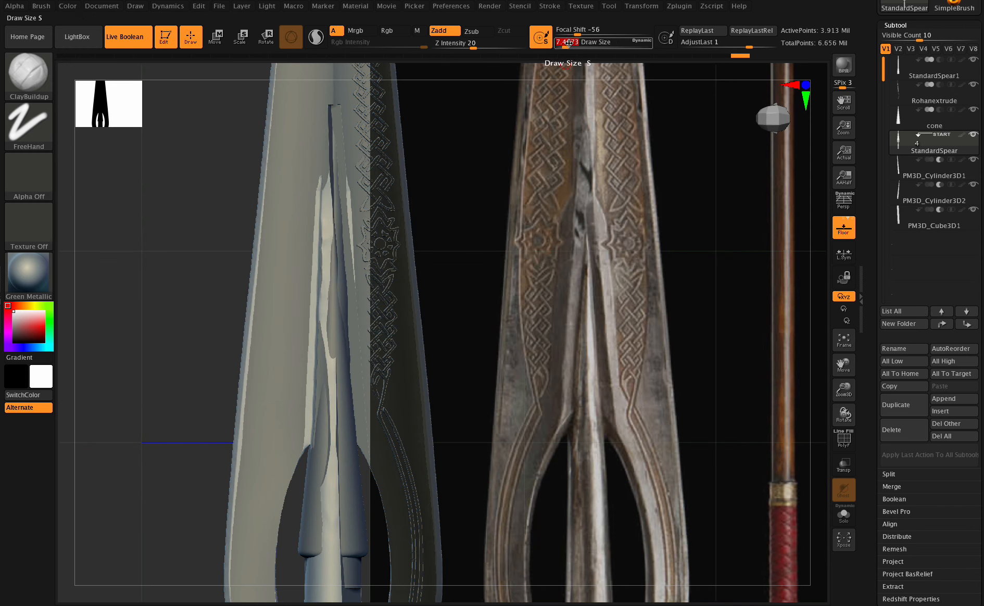
click(597, 30)
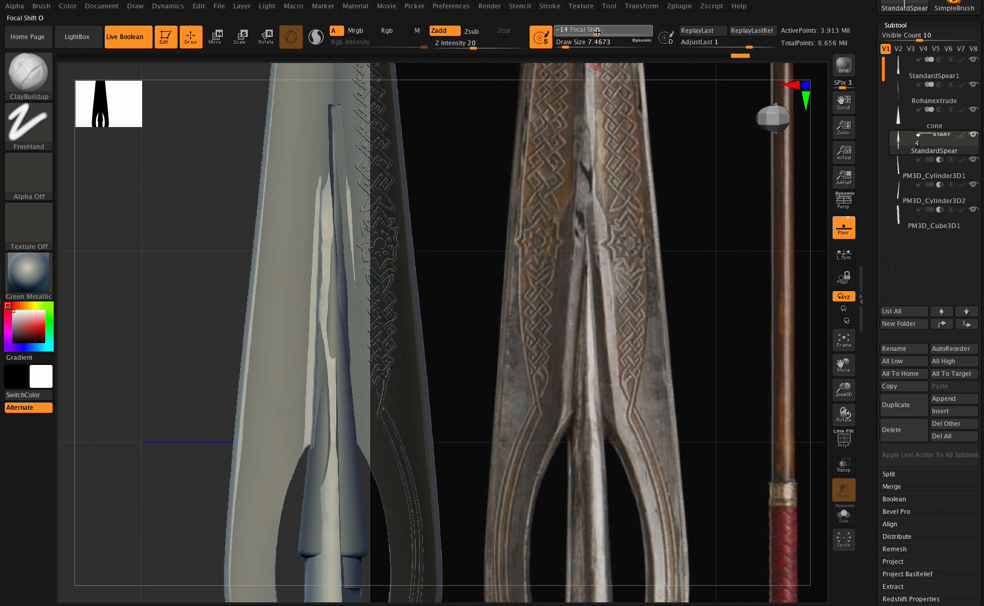
drag(598, 30, 604, 30)
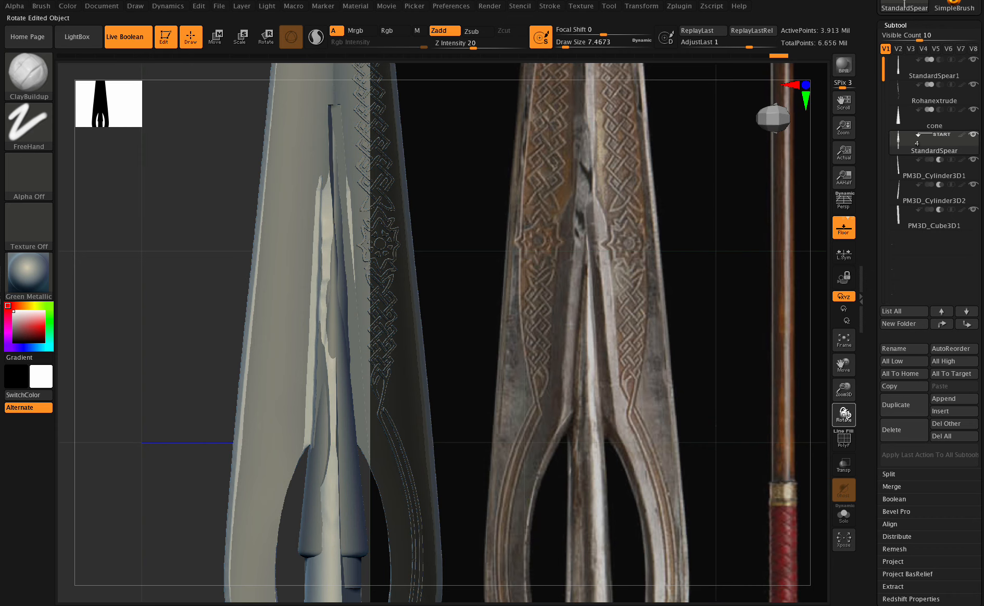
- Select the PM3D_Cube3D1 subtool and hide its lower portion that extends below the socket collar
drag(845, 415, 833, 386)
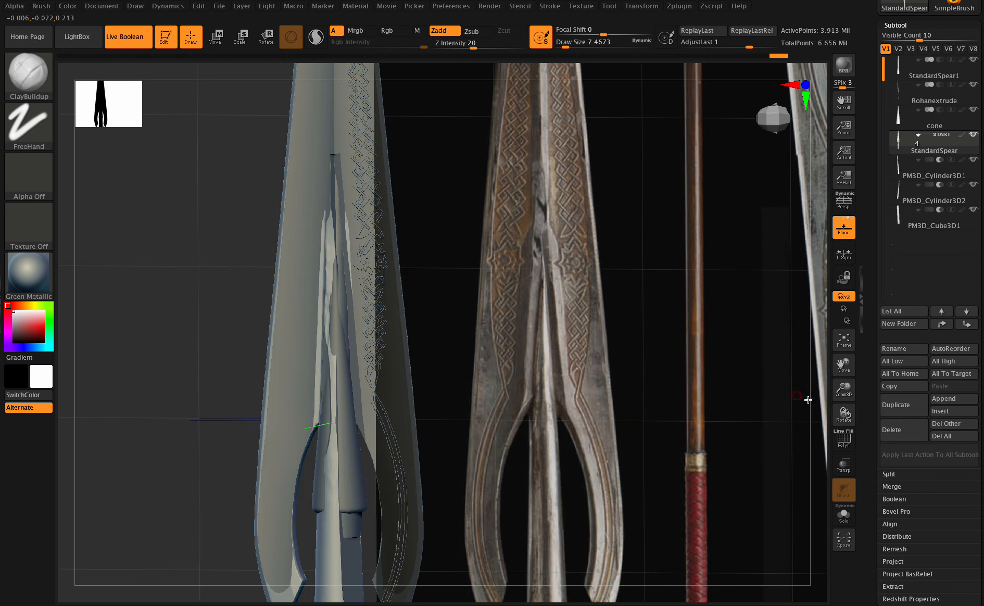
mouse_move(844, 413)
mouse_down()
mouse_move(836, 406)
mouse_move(845, 407)
mouse_up()
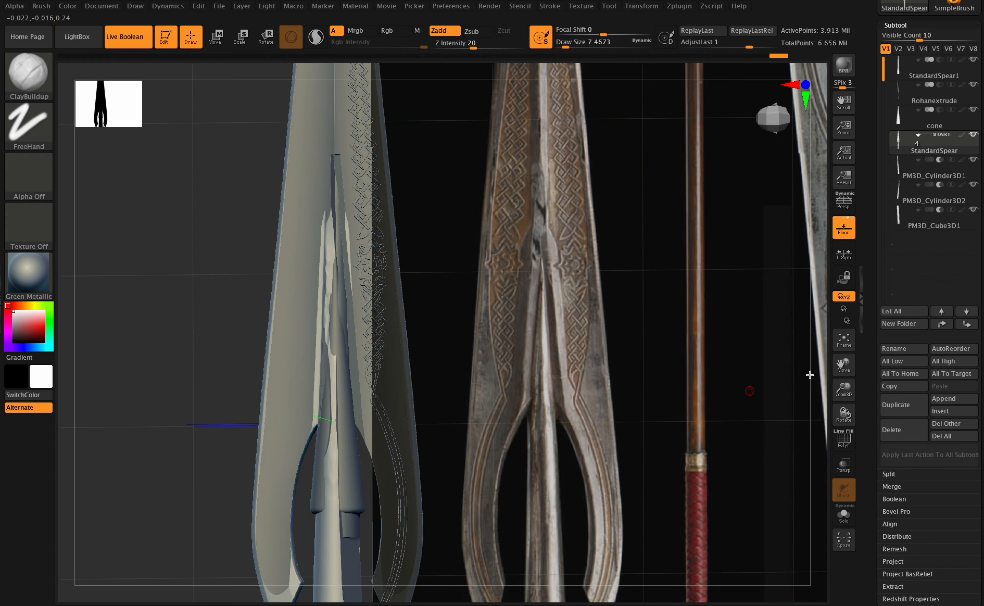
drag(844, 389, 842, 357)
click(923, 228)
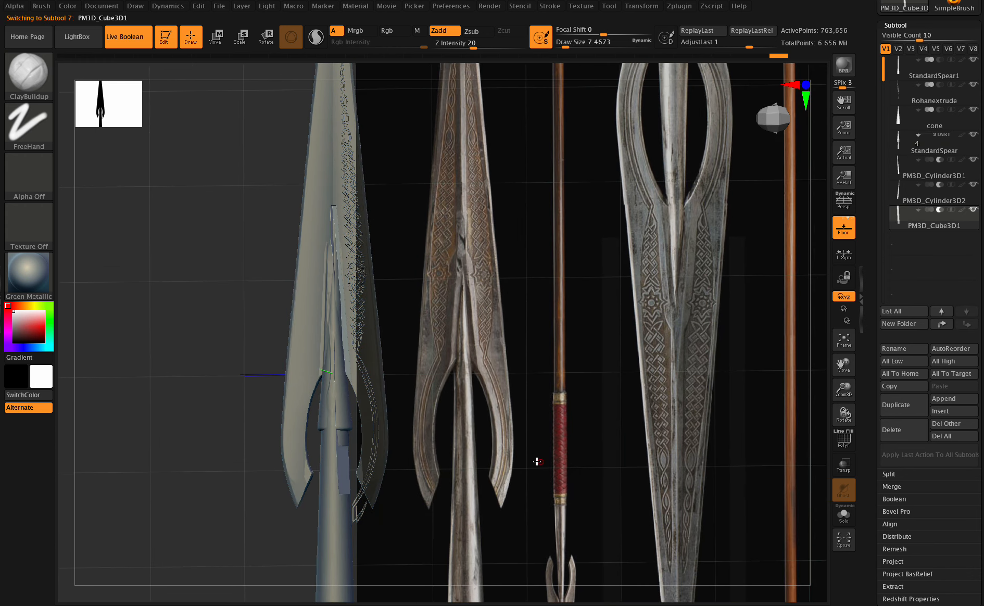
mouse_move(407, 551)
ctrl+shift+mouse_down()
mouse_move(241, 424)
mouse_move(232, 383)
ctrl+shift+mouse_up()
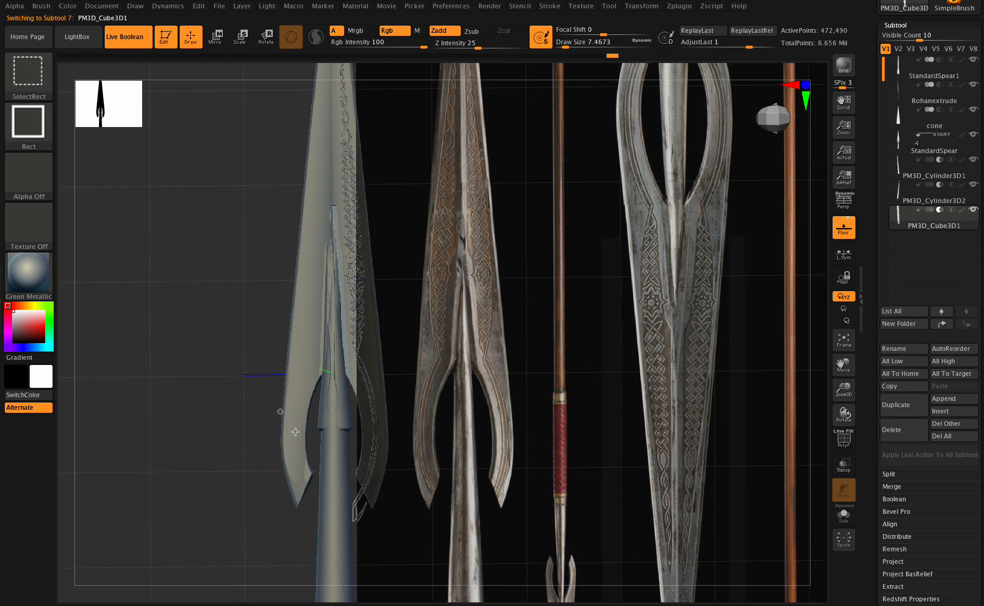
- Delete the hidden lower portion of PM3D_Cube3D1 and rebuild its mesh with DynaMesh at resolution 1384
scroll(953, 407, down, 4)
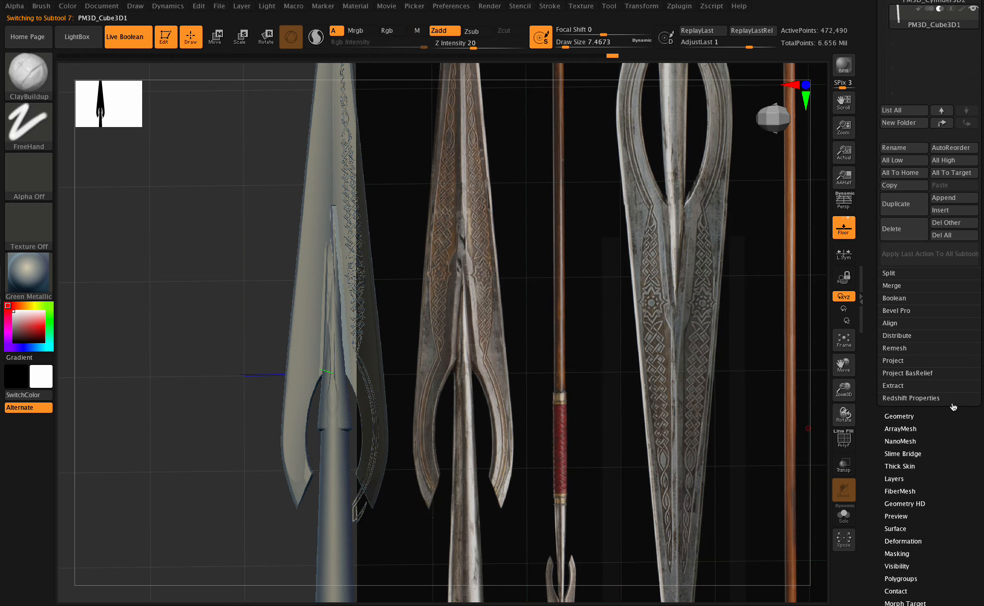
click(901, 416)
click(897, 290)
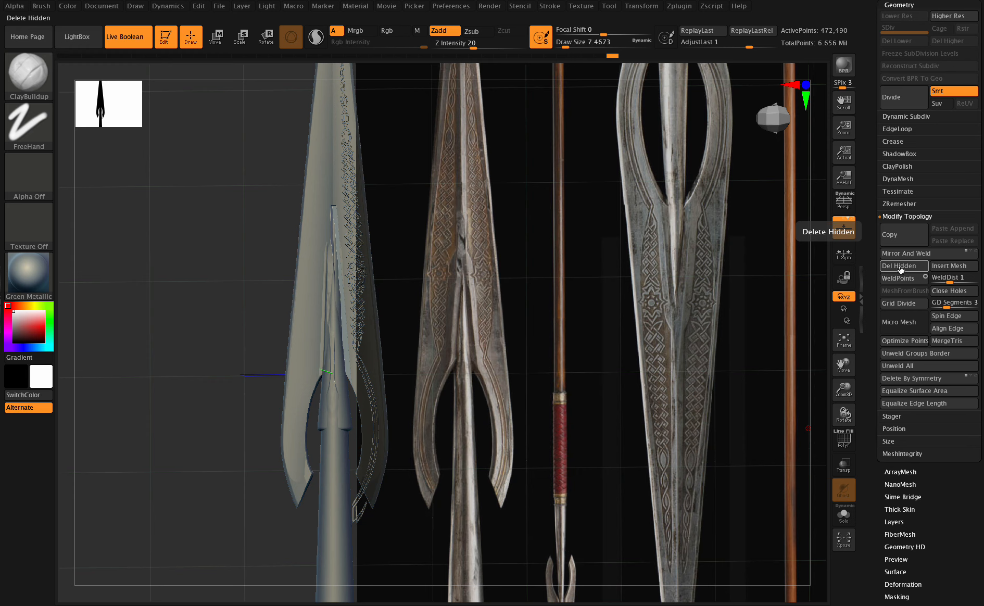
click(901, 269)
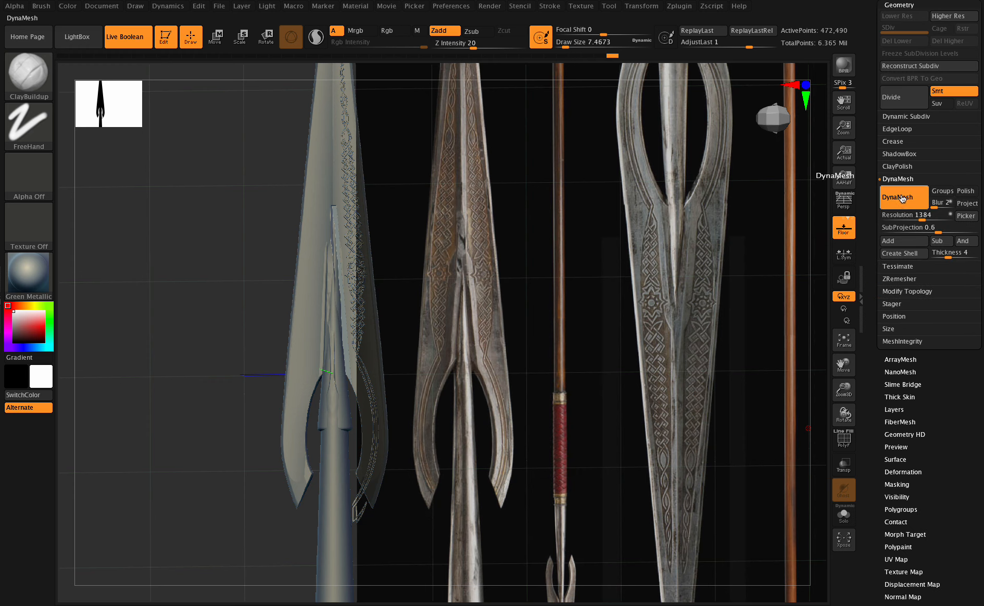
click(906, 197)
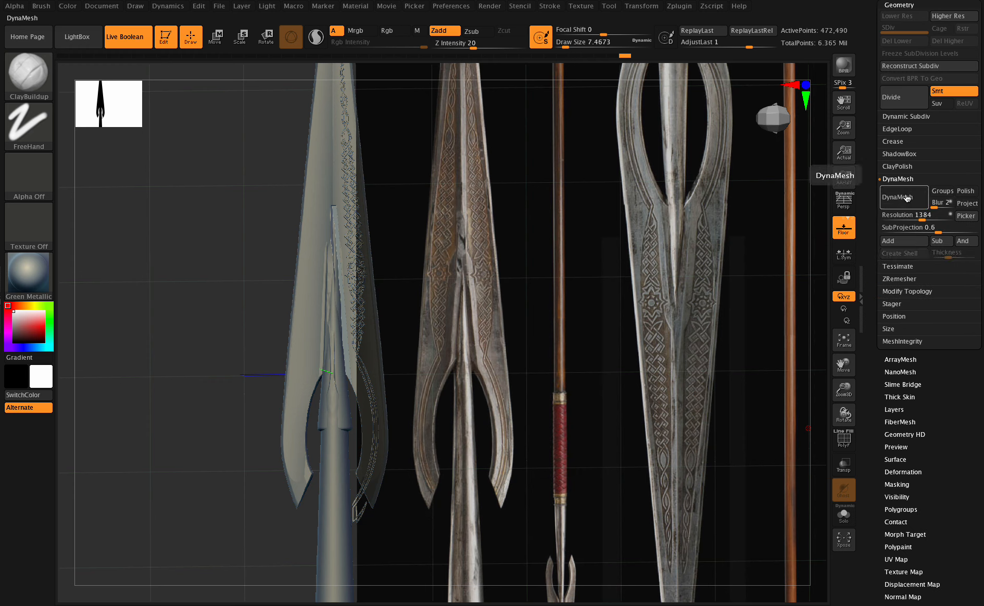
click(907, 198)
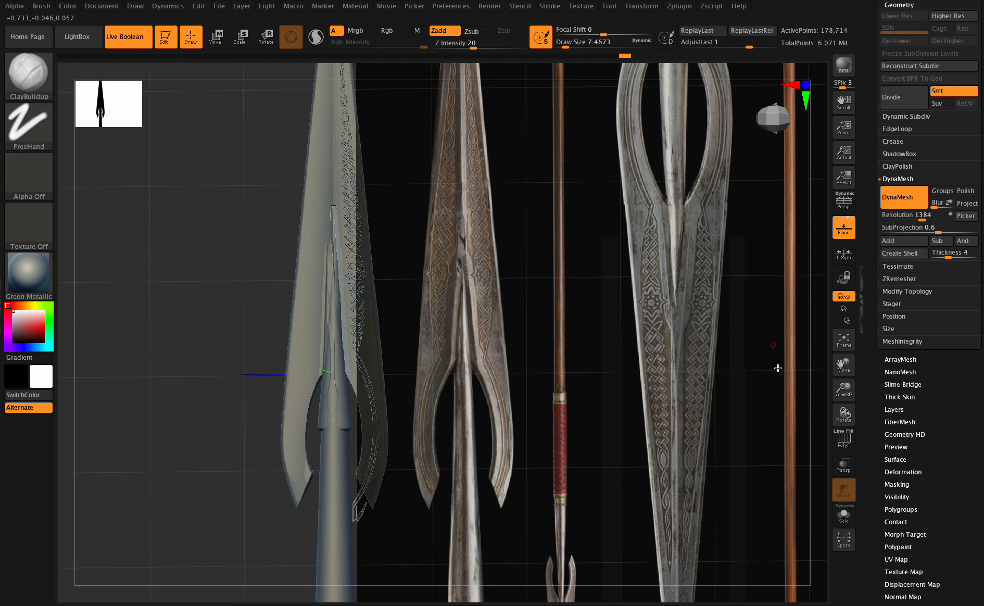
- Round off the square upper tip of PM3D_Cube3D1 using the Smooth brush at draw size 51
drag(844, 389, 862, 426)
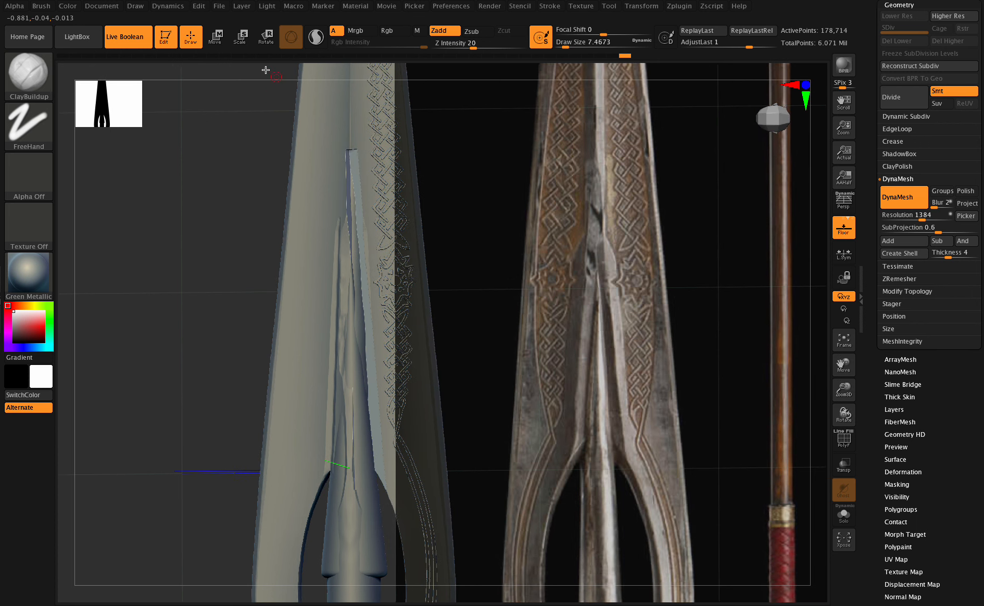
drag(565, 42, 575, 43)
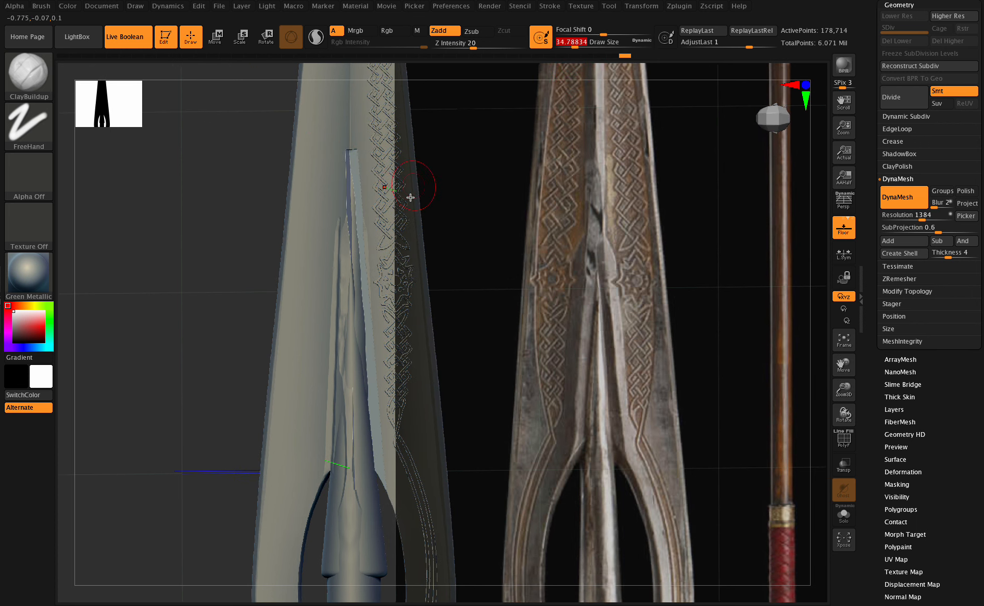
key(shift)
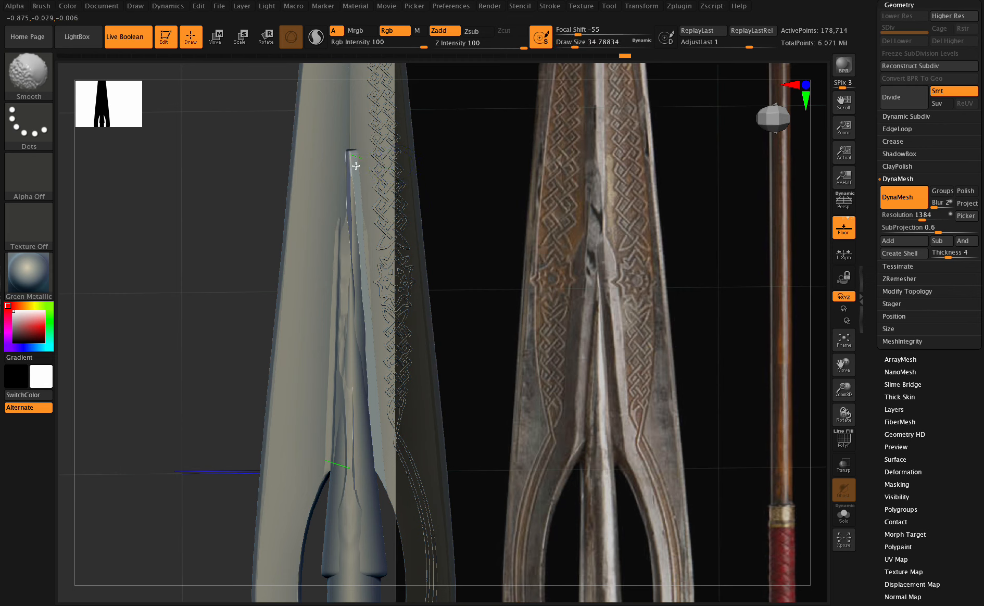
drag(575, 44, 579, 45)
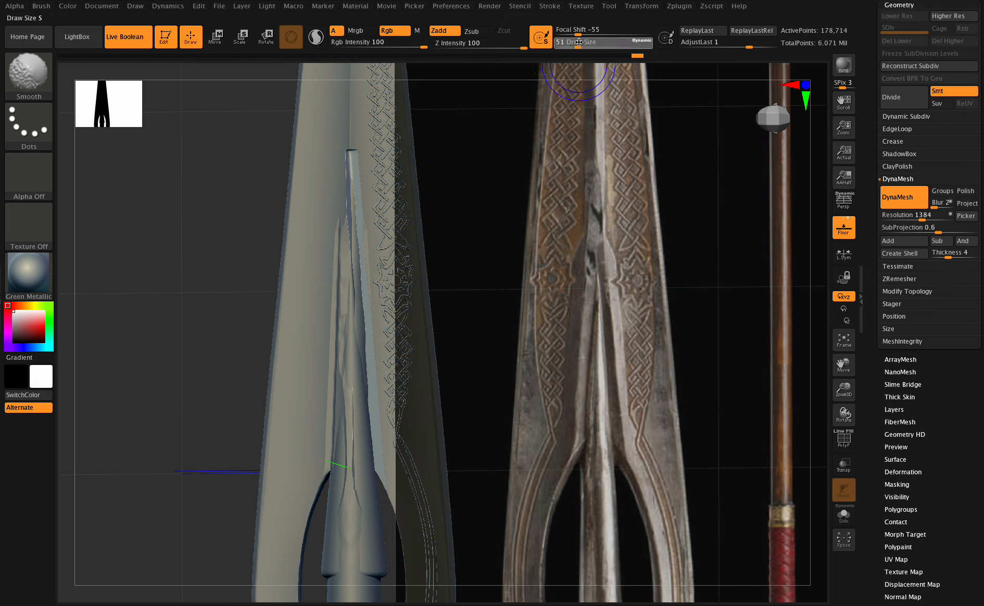
shift+drag(359, 154, 357, 158)
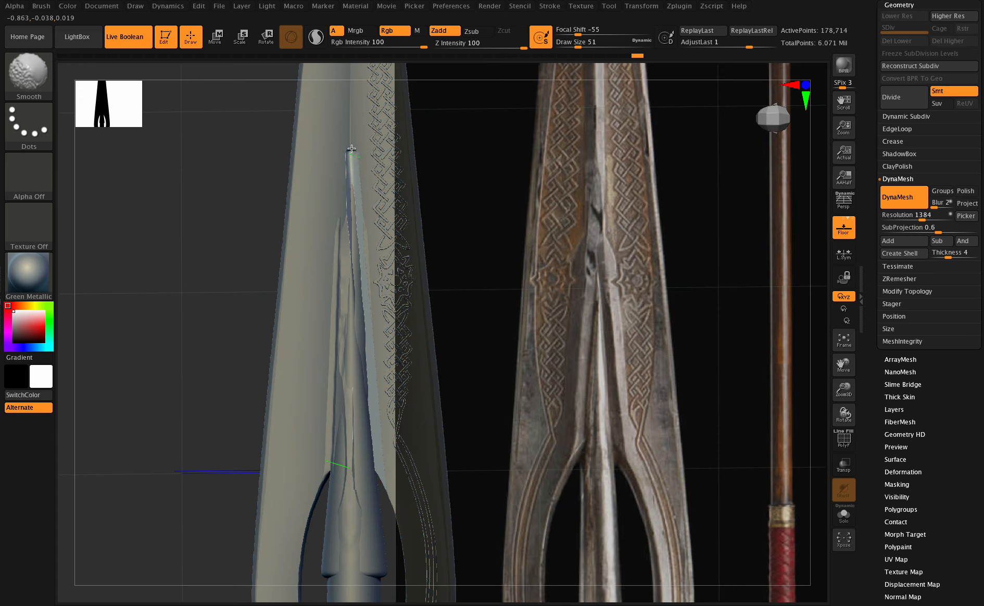
mouse_move(352, 148)
shift+mouse_down()
mouse_move(369, 181)
mouse_move(355, 154)
shift+mouse_up()
shift+drag(356, 143, 357, 158)
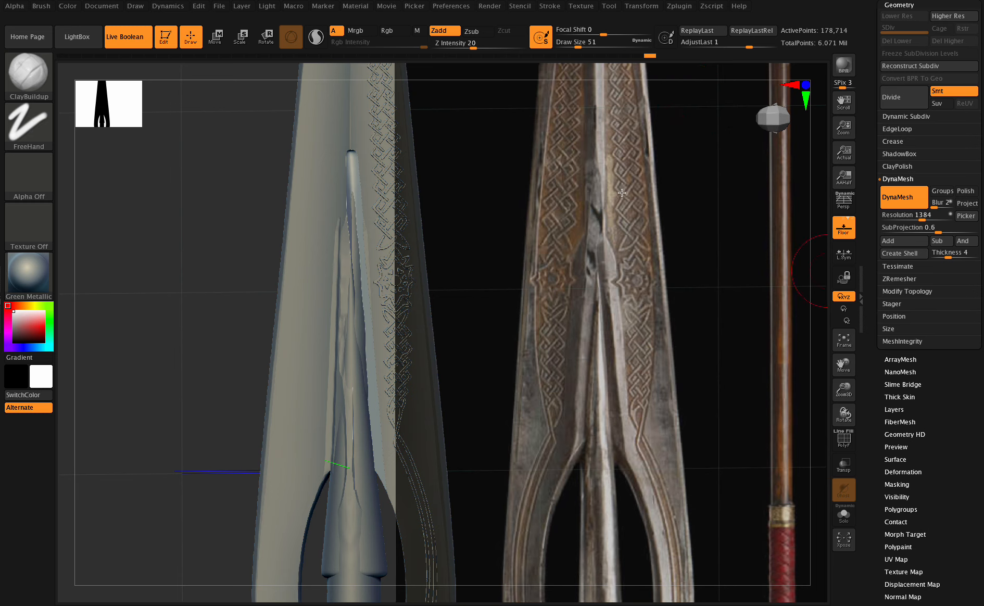
key(shift)
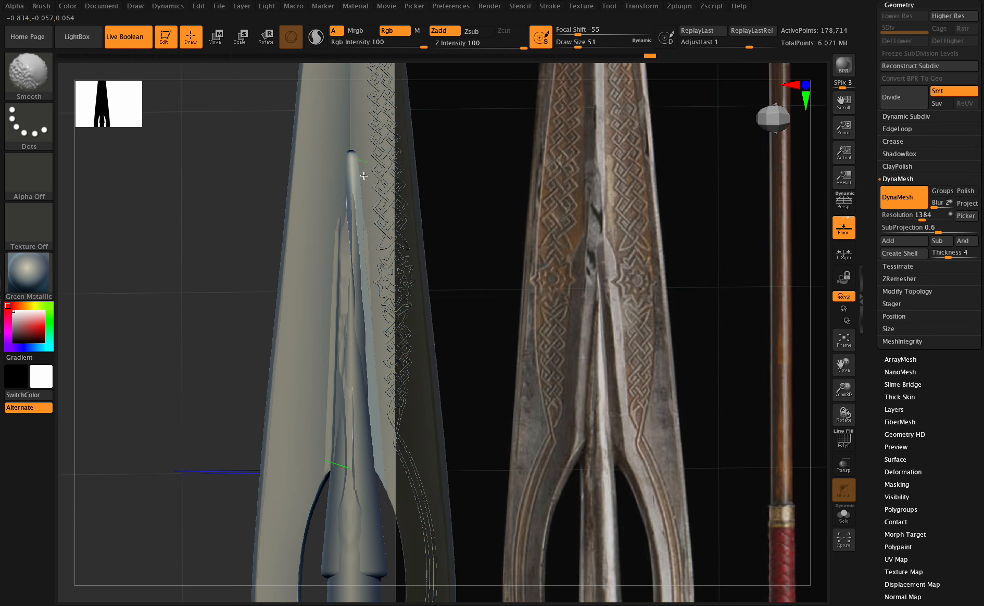
shift+drag(340, 158, 349, 149)
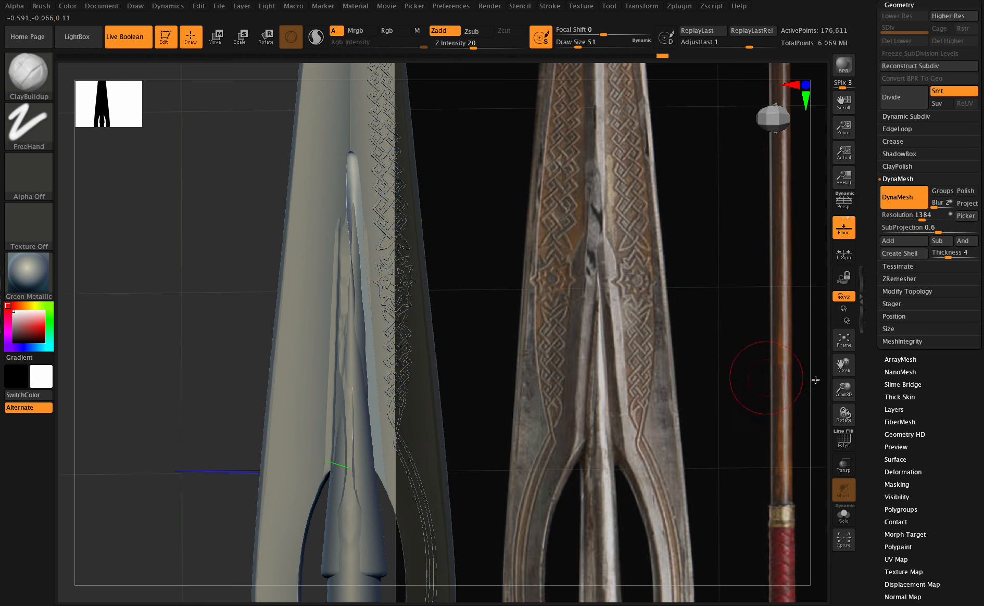
- Try ClayBuildup strokes on the PM3D_Cylinder3D1 subtool beside the central ridge, and undo them
drag(842, 392, 843, 395)
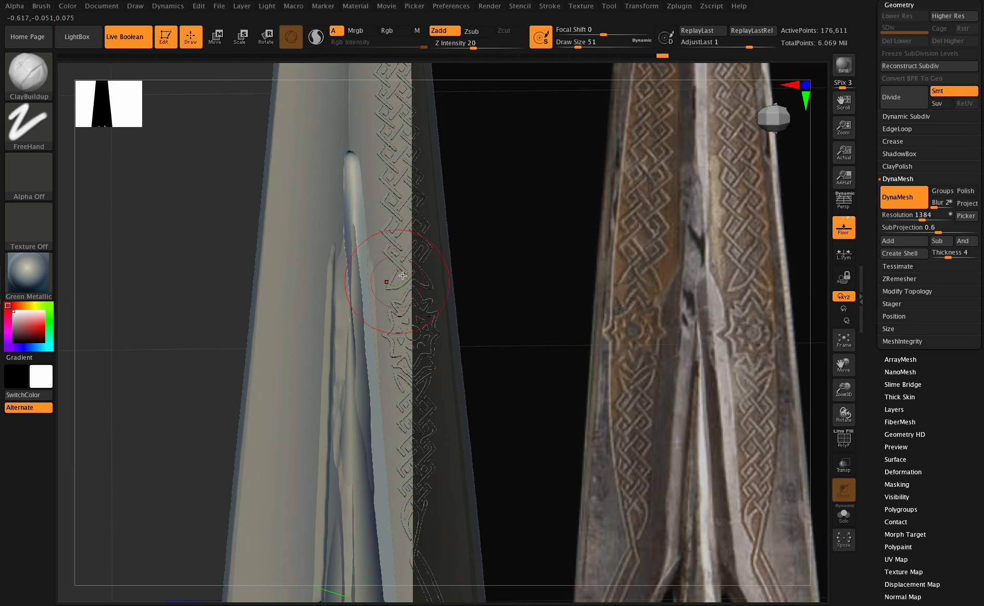
alt+click(388, 283)
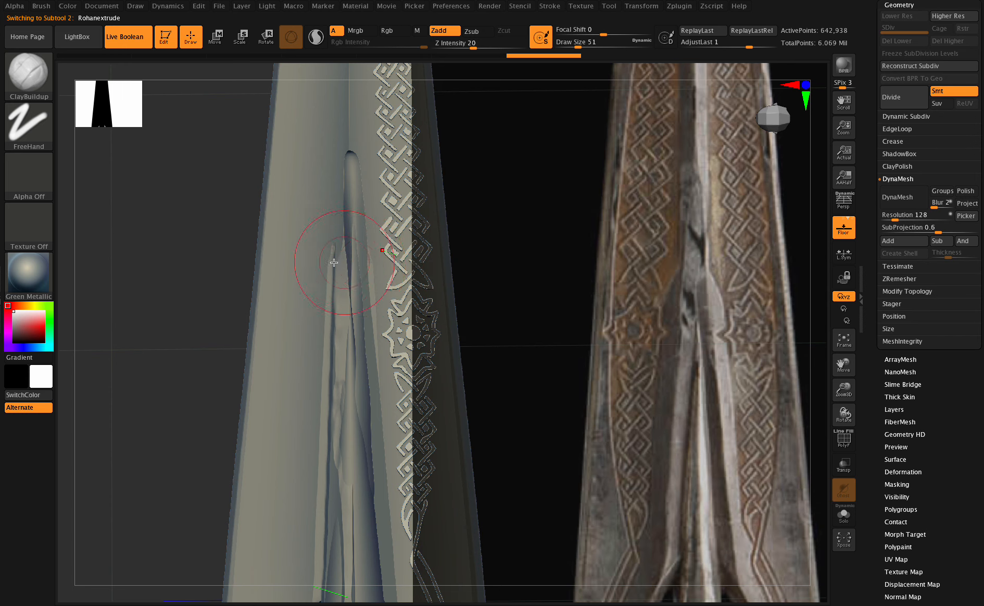
alt+click(370, 252)
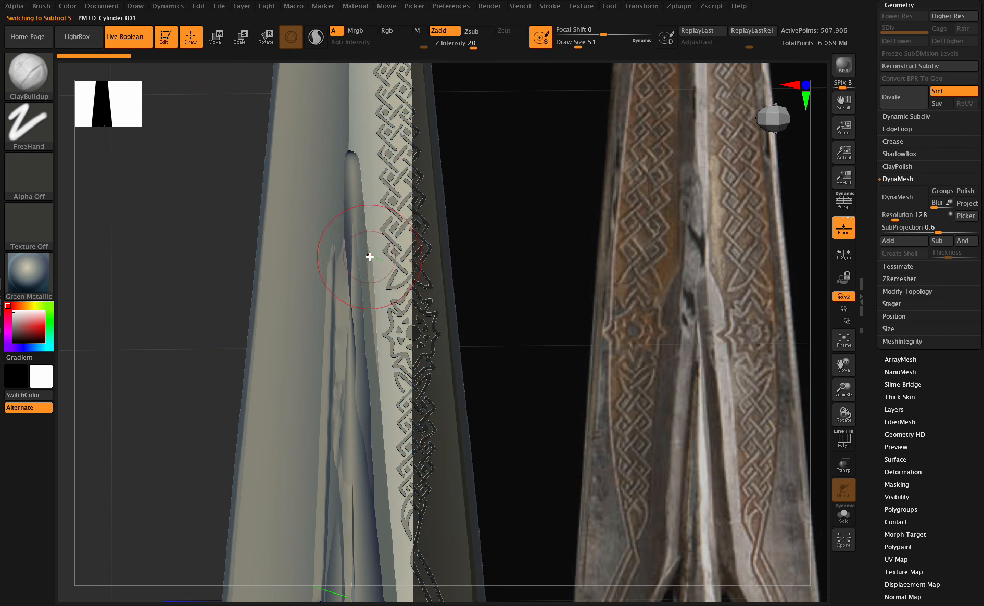
drag(370, 257, 375, 289)
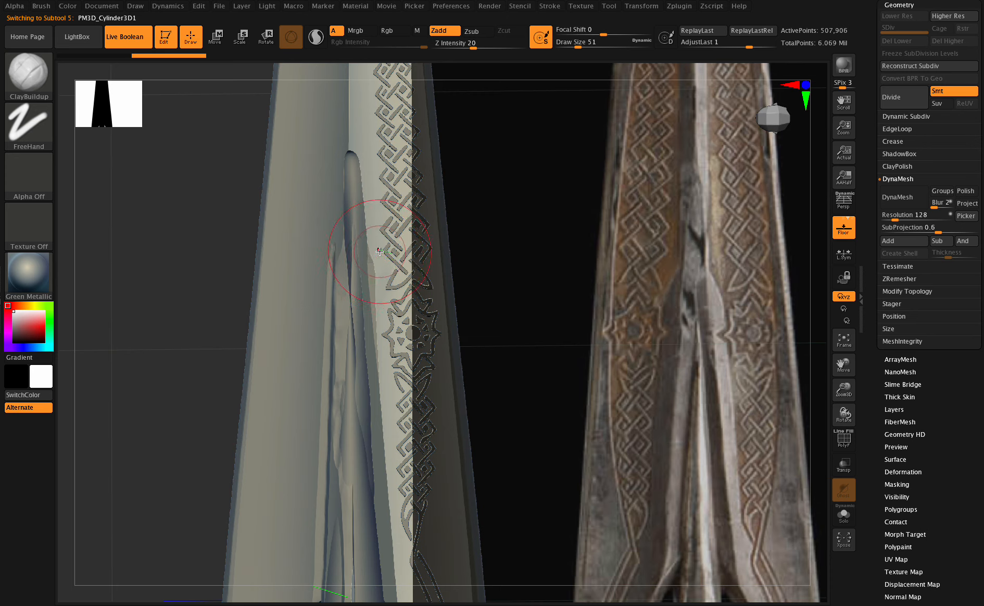
drag(375, 313, 377, 323)
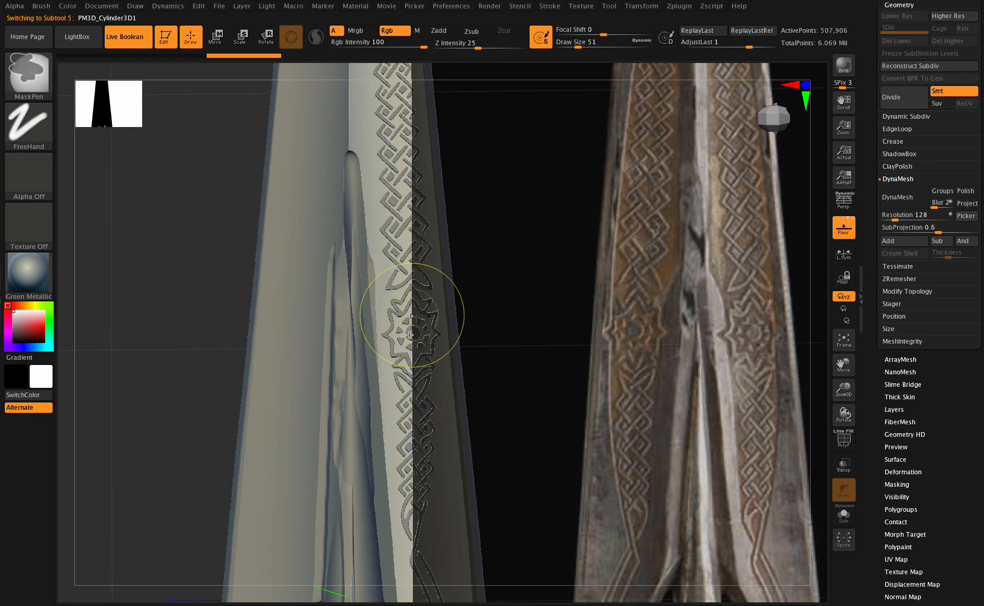
key(ctrl+z)
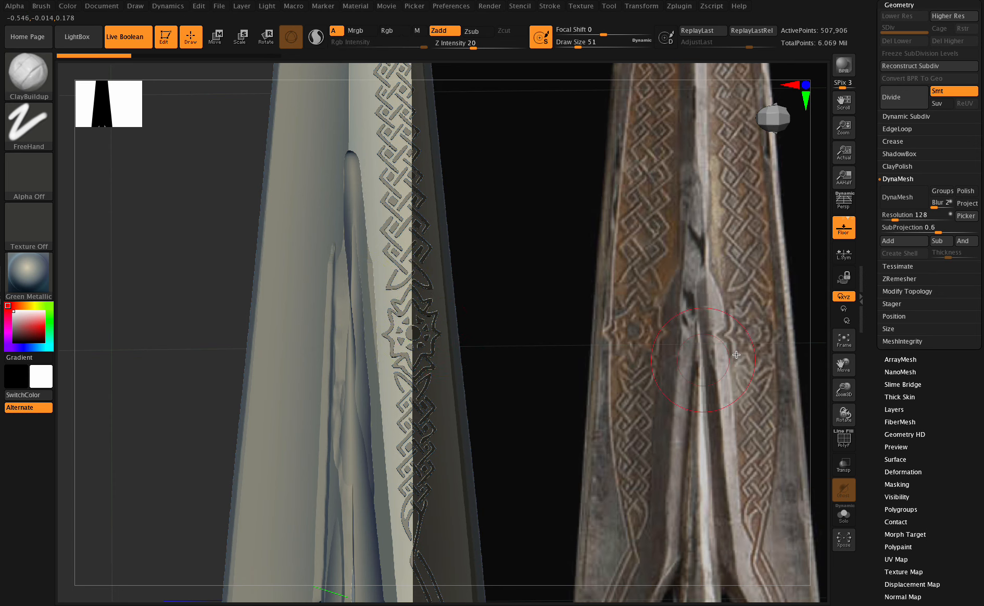
- Select the StandardSpear subtool and set the ClayBuildup draw size to 23.30558
drag(839, 387, 828, 384)
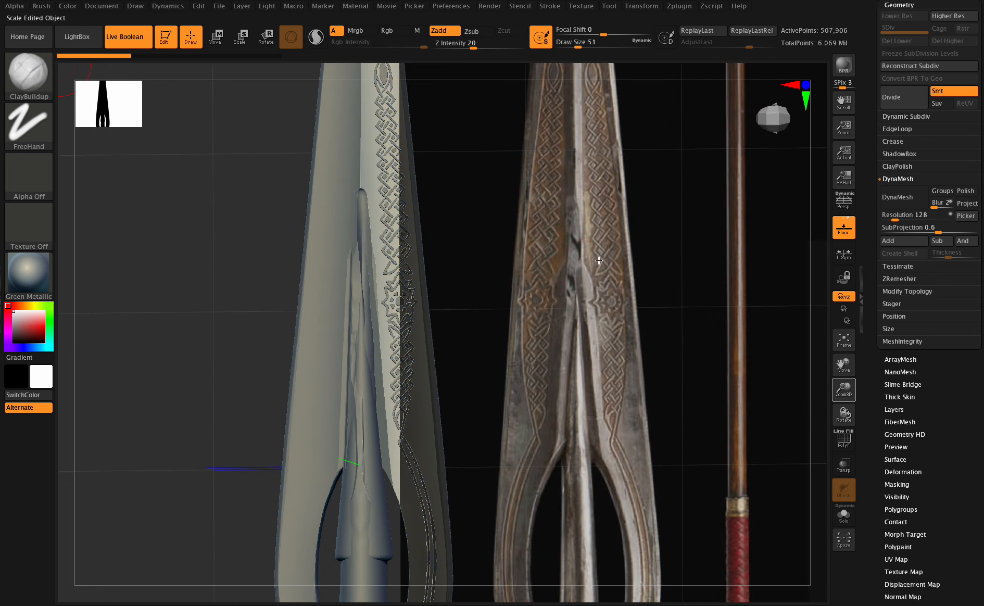
alt+click(375, 275)
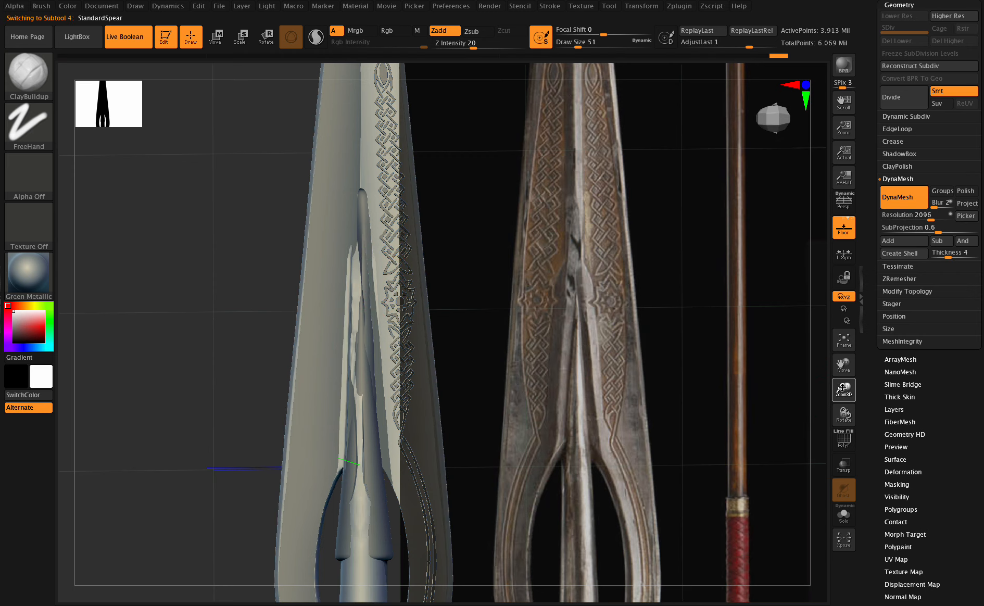
drag(842, 388, 828, 357)
scroll(969, 78, up, 10)
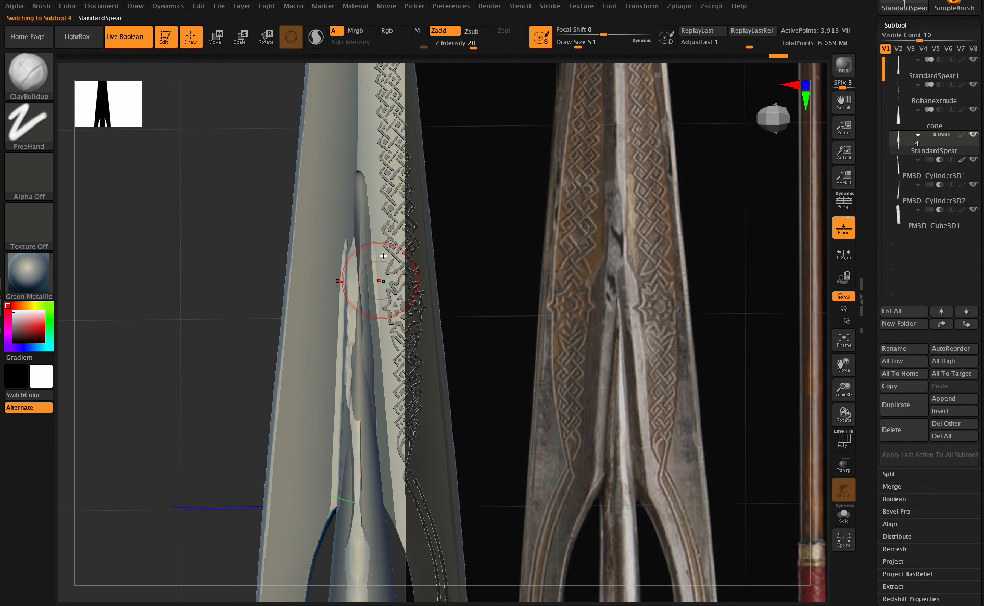
drag(582, 45, 572, 46)
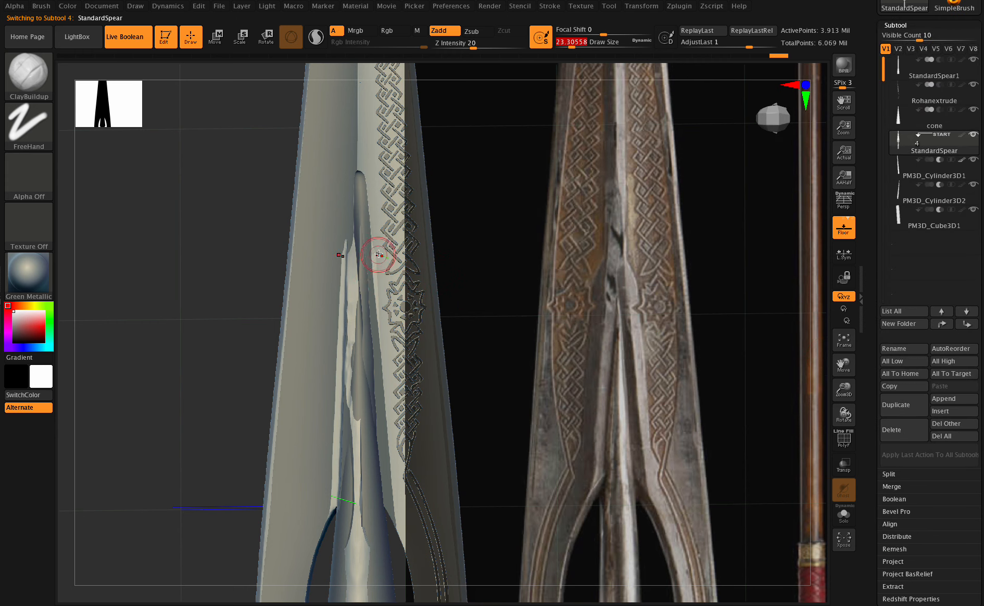
drag(845, 367, 840, 447)
alt+drag(528, 290, 447, 236)
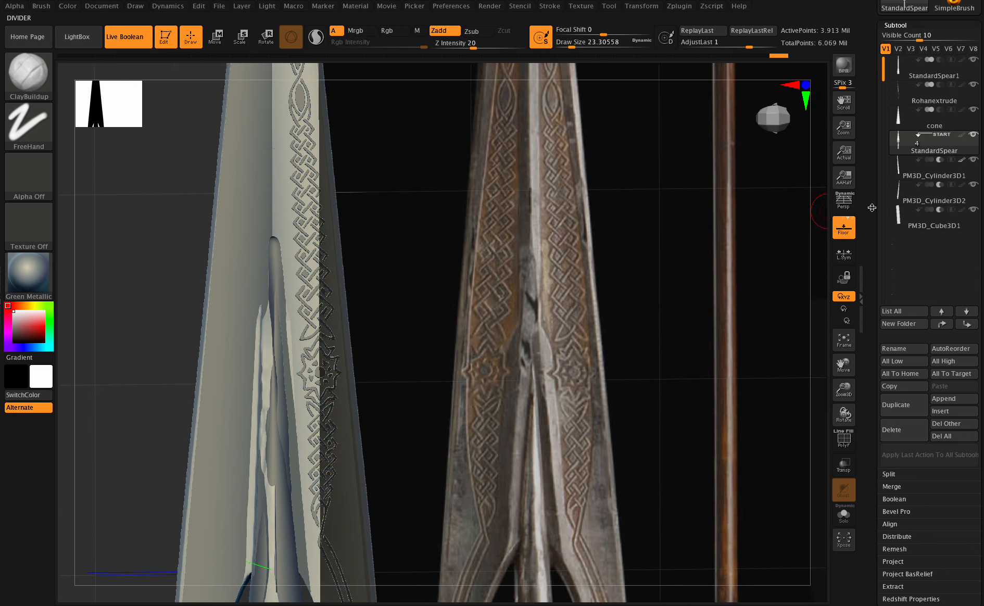
- Examine the PM3D_Cylinder3D1 subtool as a solid additive shape and return it to boolean subtraction
click(962, 171)
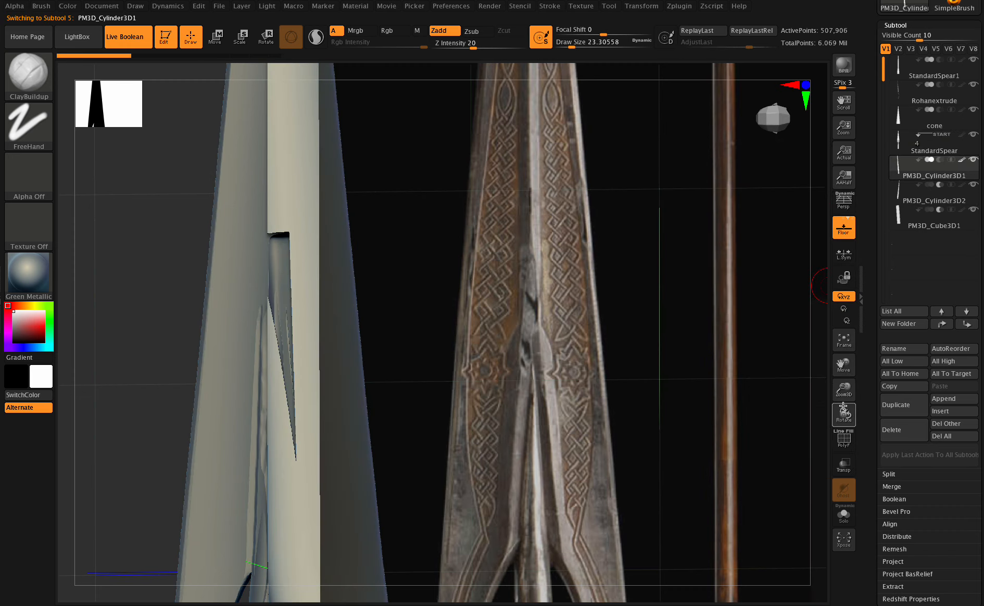
mouse_move(844, 415)
mouse_down()
mouse_move(839, 377)
mouse_move(829, 400)
mouse_move(842, 399)
mouse_move(874, 349)
mouse_up()
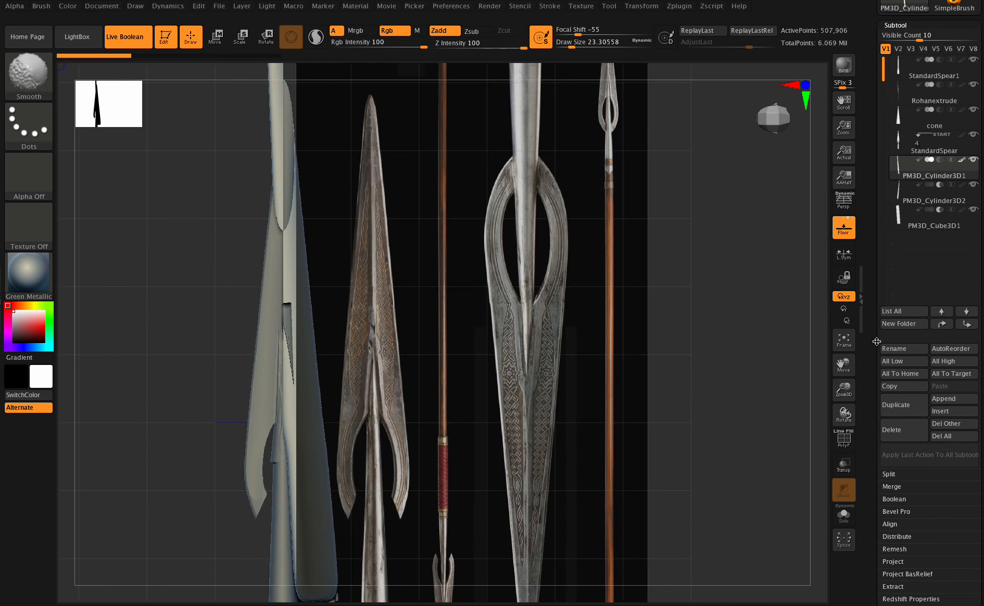
click(941, 160)
drag(846, 391, 860, 400)
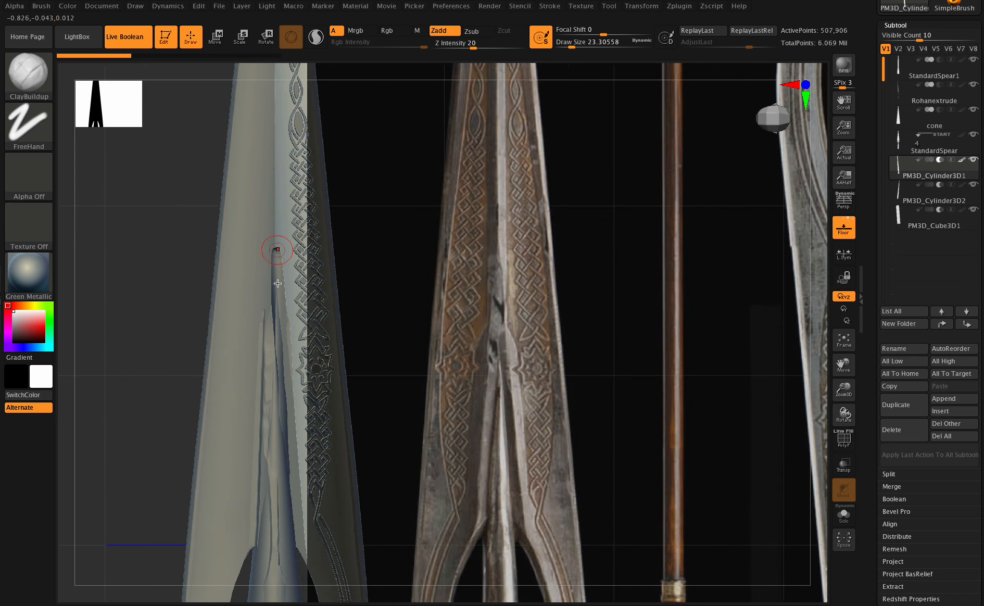
- Try a finer ClayBuildup stroke on PM3D_Cylinder3D1 along the ridge edge near the star ornament, and undo it
drag(892, 347, 868, 332)
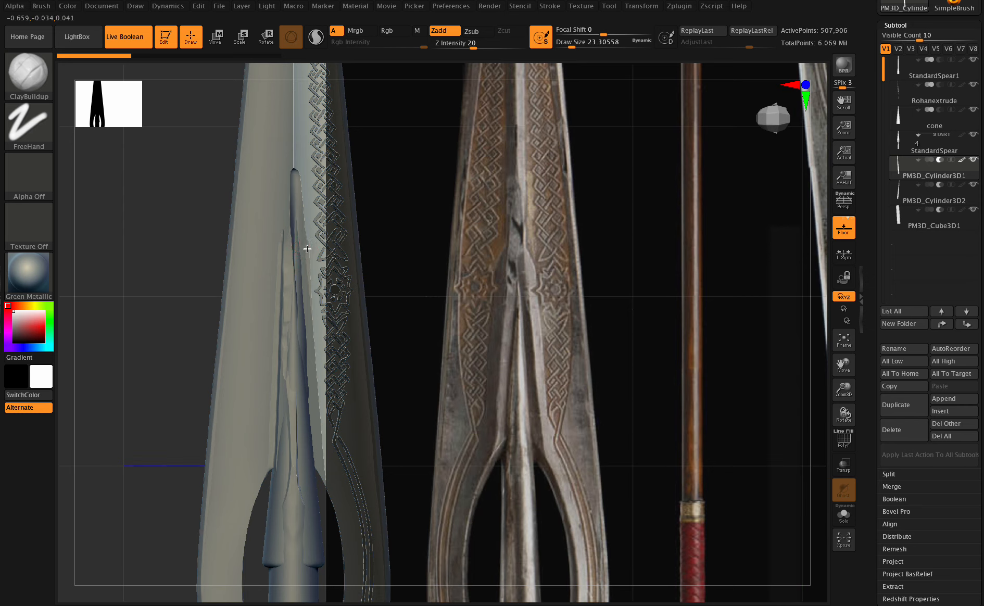
drag(308, 259, 320, 300)
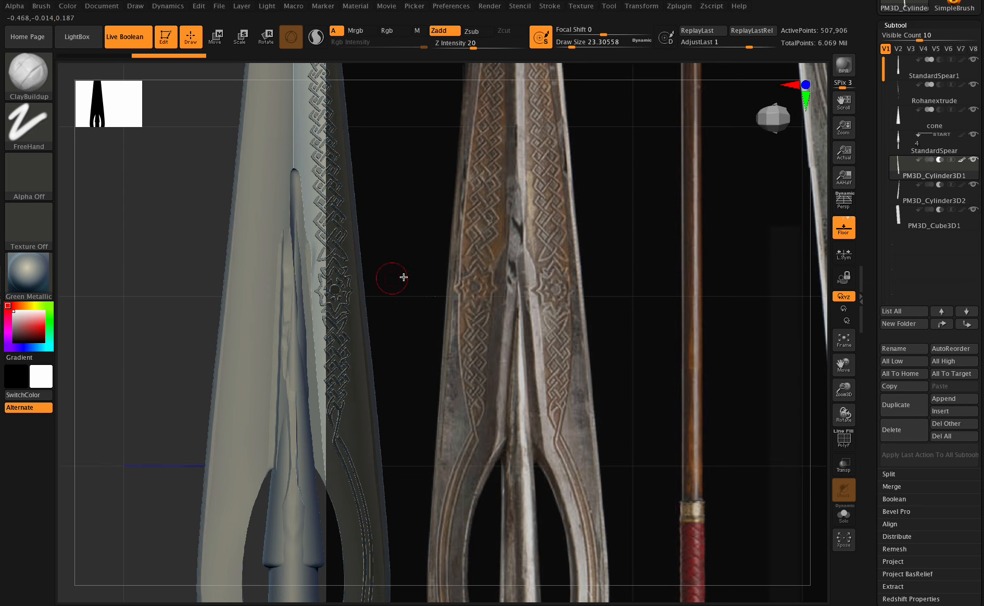
key(ctrl+z)
- Select StandardSpear and sculpt down the thin raised strips flanking its central ridge with the ClayBuildup brush
click(906, 147)
drag(321, 261, 317, 266)
mouse_move(844, 389)
mouse_down()
mouse_move(859, 412)
mouse_move(862, 508)
mouse_up()
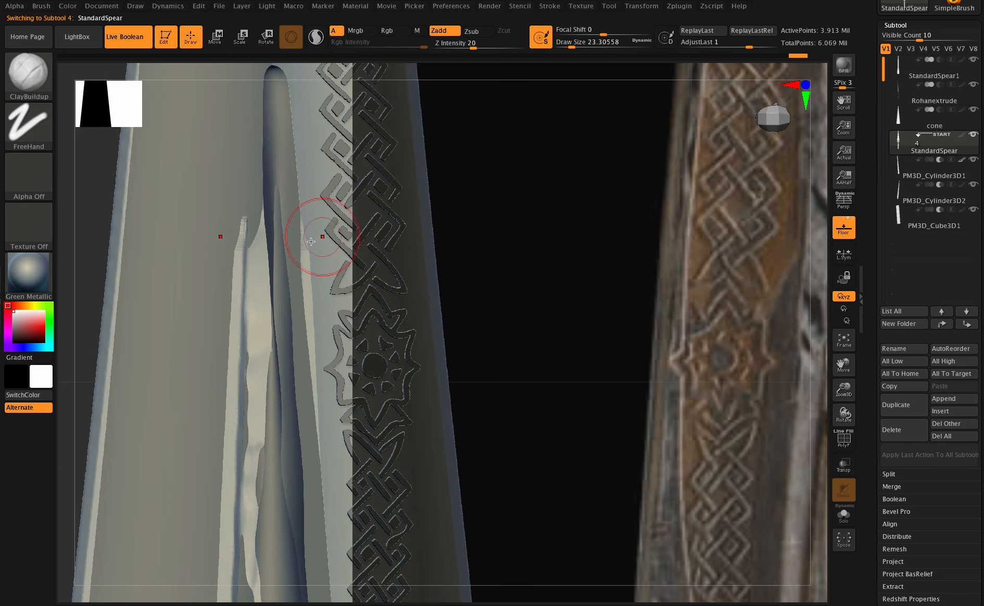
click(571, 42)
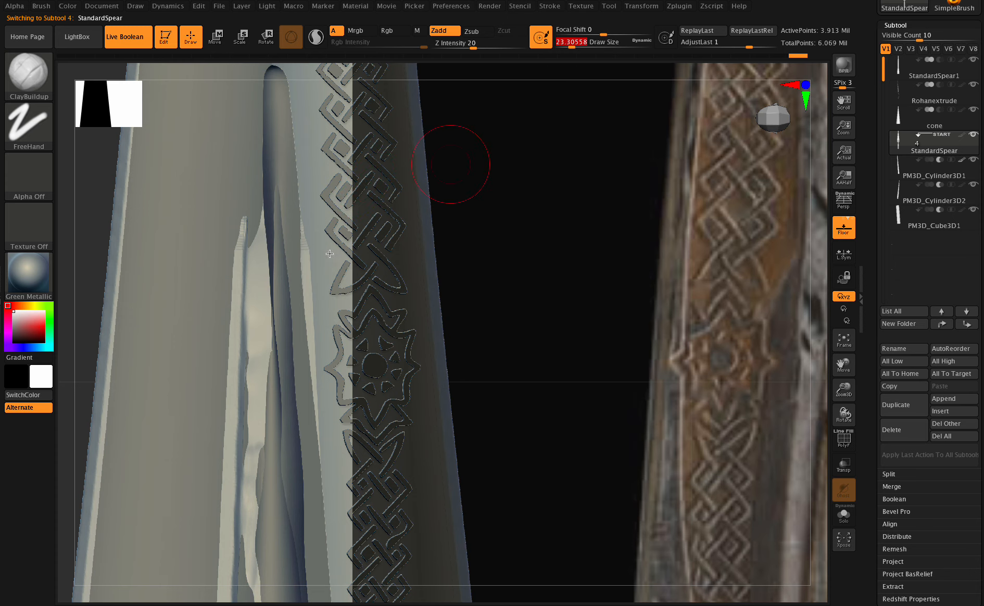
mouse_move(303, 236)
mouse_down()
mouse_move(313, 395)
mouse_move(334, 500)
mouse_up()
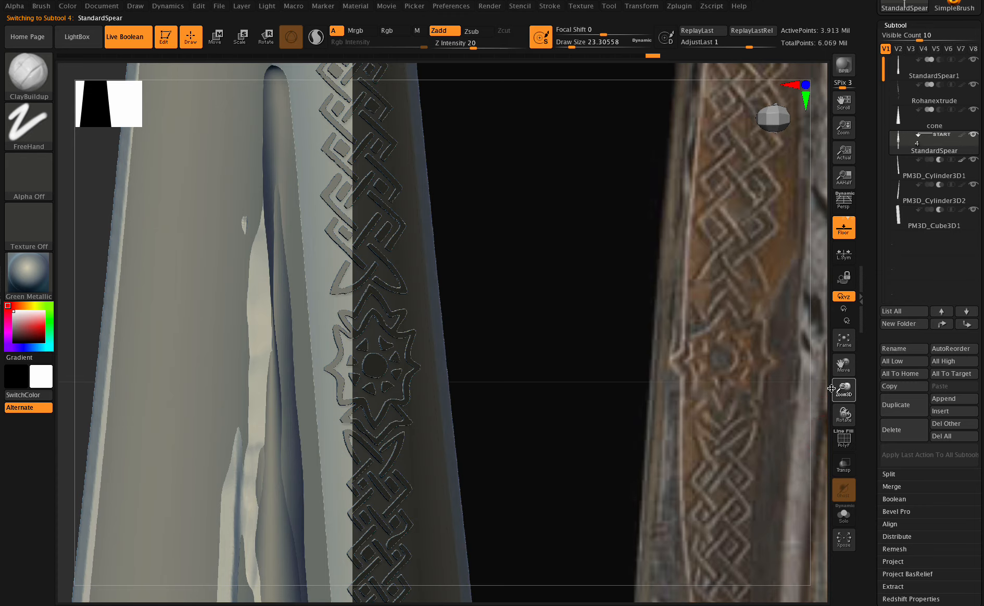
drag(833, 389, 834, 410)
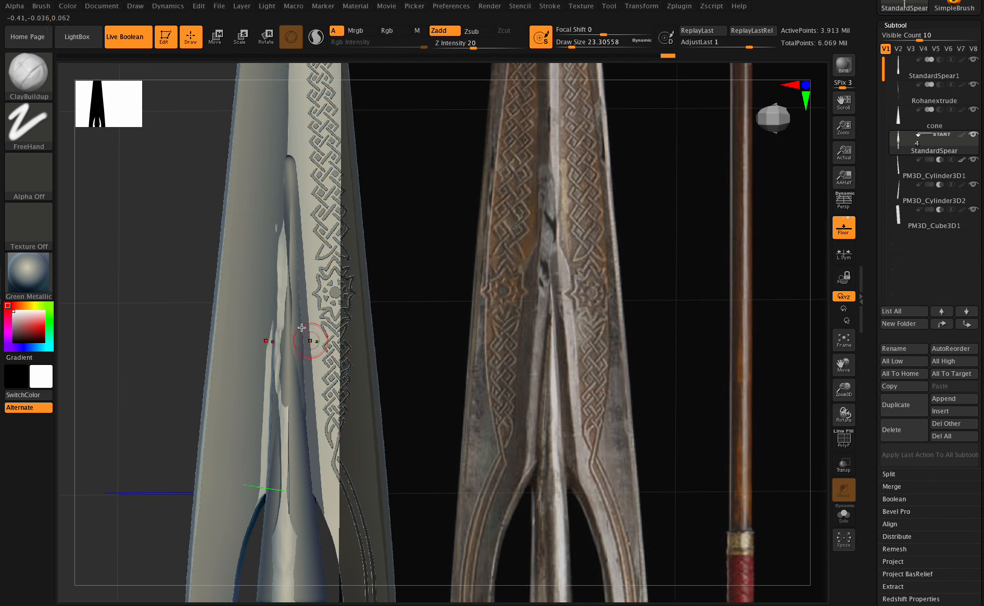
- Sculpt along the ridge edge of the StandardSpear1 subtool using the ClayBuildup brush at draw size 39.14387
alt+click(302, 337)
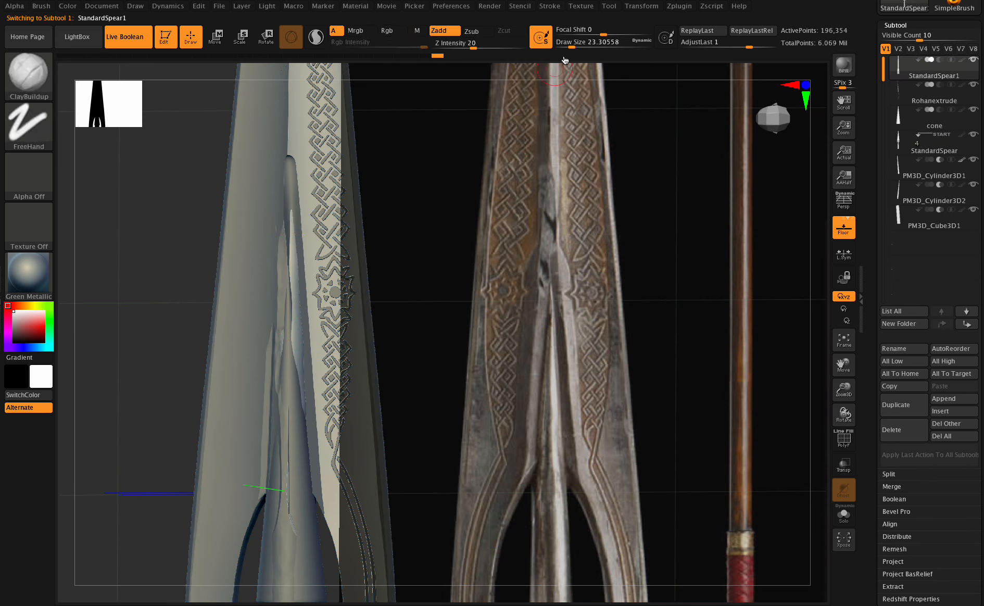
drag(571, 41, 572, 41)
drag(295, 278, 303, 403)
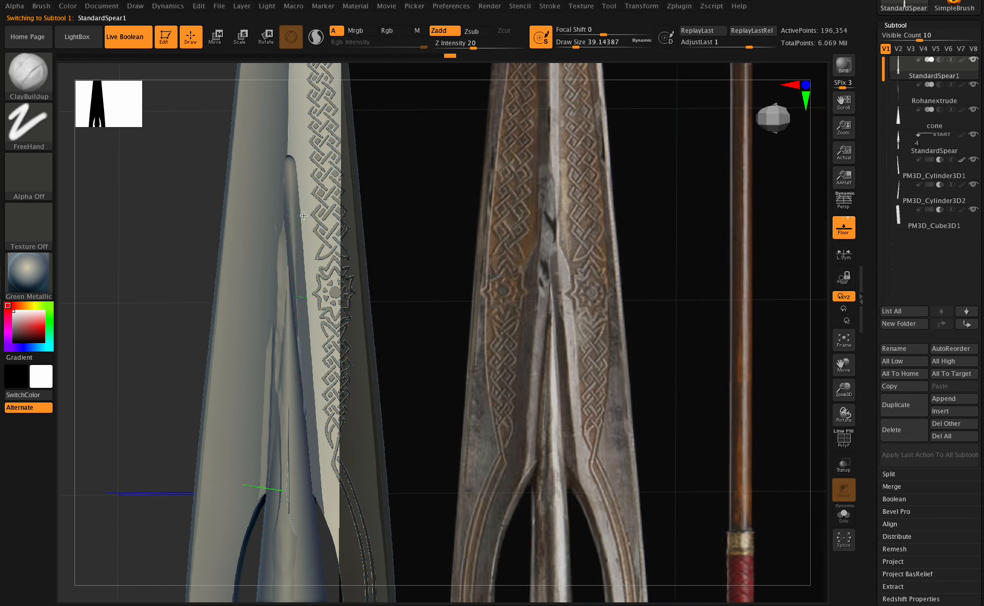
- Extend the ClayBuildup sculpting on StandardSpear1 down the lower ridge toward the fork and compare the spearhead with the reference
drag(295, 326, 311, 446)
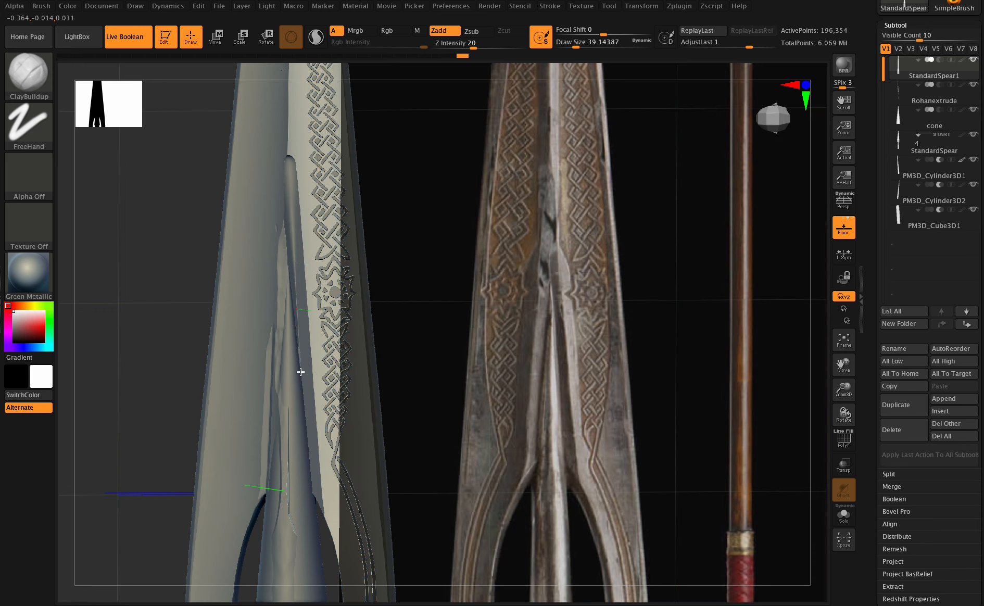
drag(845, 413, 852, 415)
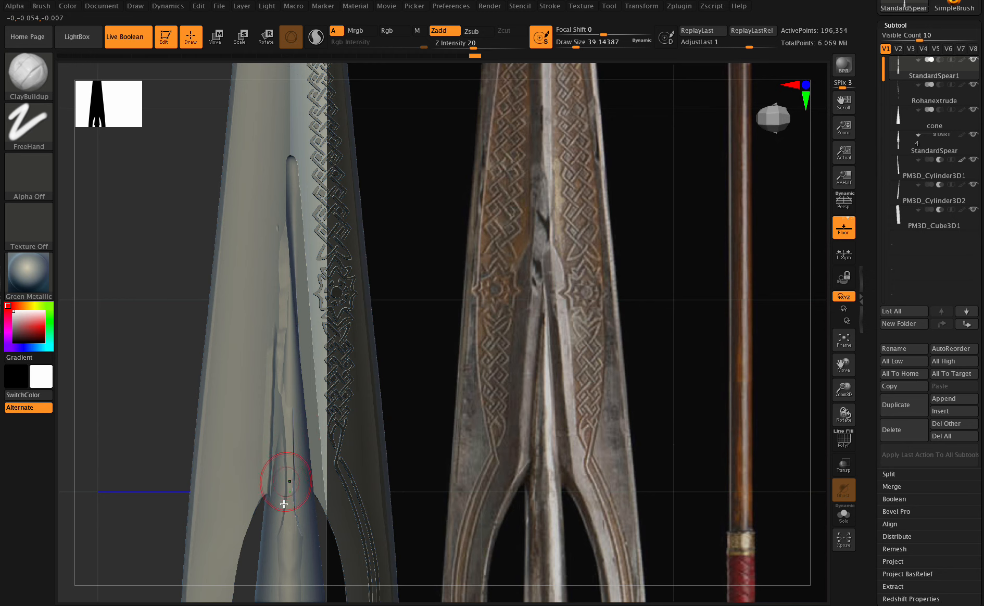
drag(841, 391, 830, 391)
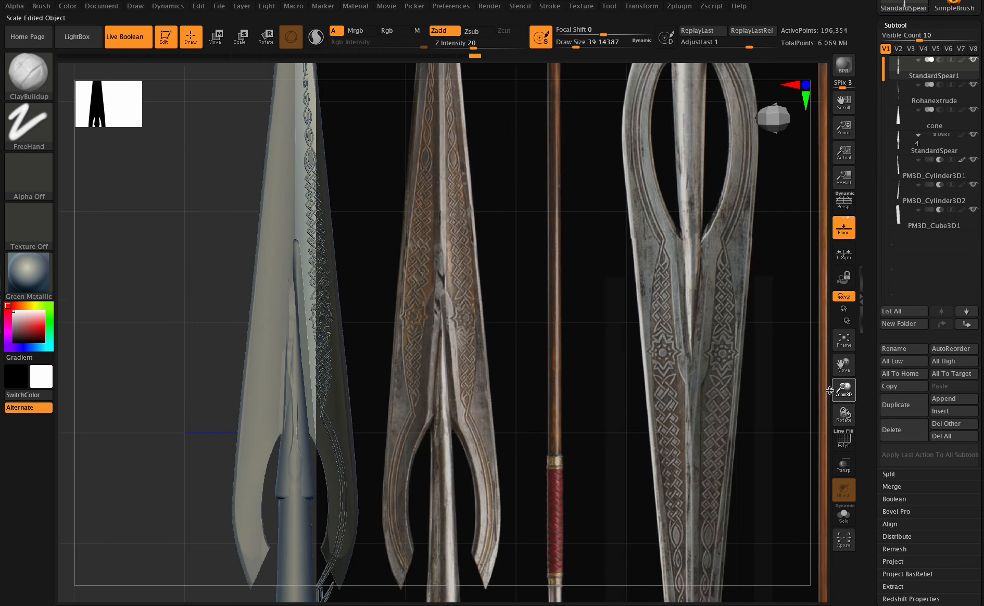
drag(316, 467, 315, 397)
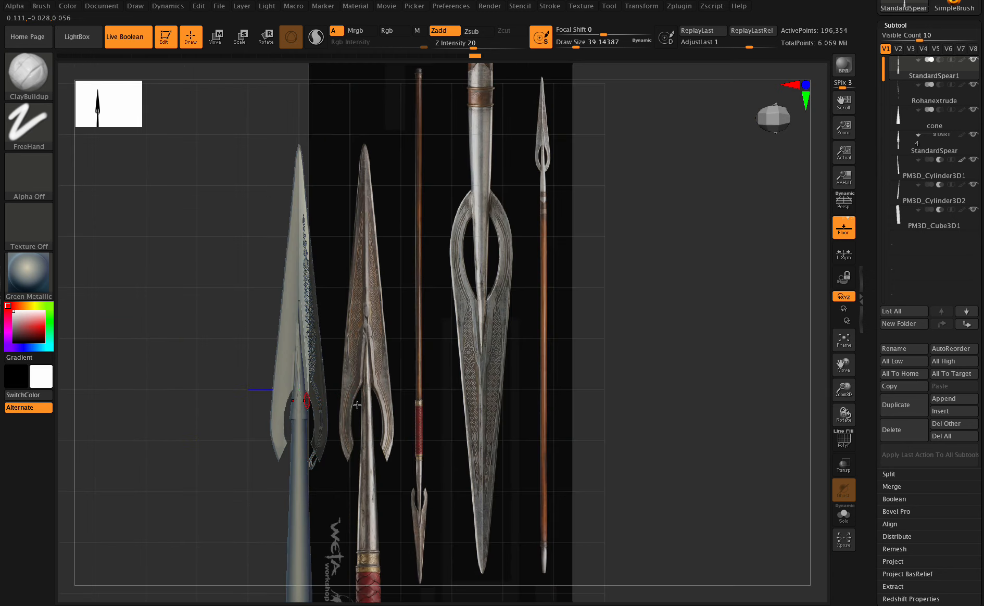
drag(844, 389, 828, 382)
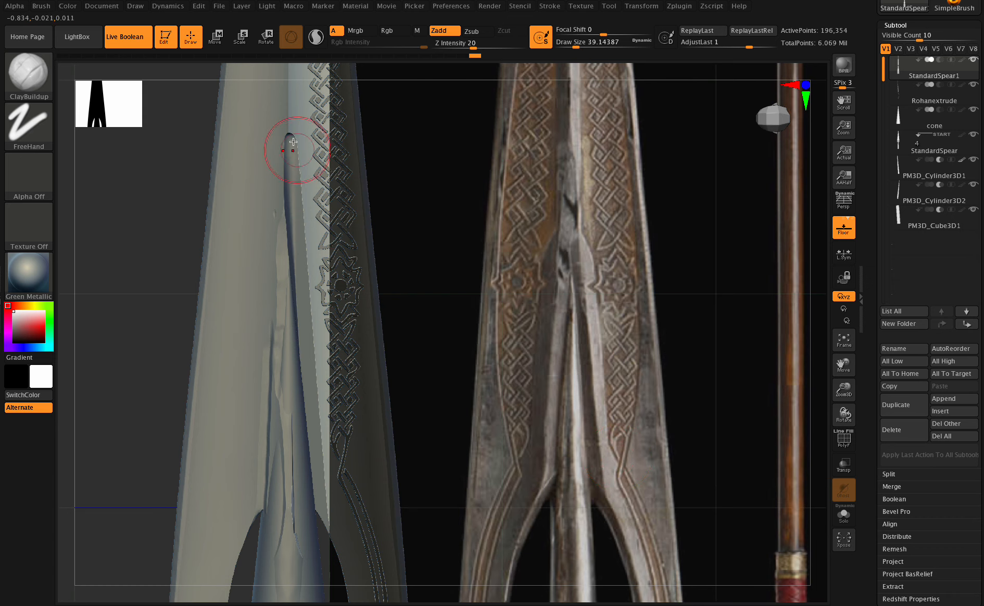
- Select PM3D_Cube3D1 and smooth its cut along the ridge edge with a draw size of 26.8692
click(953, 229)
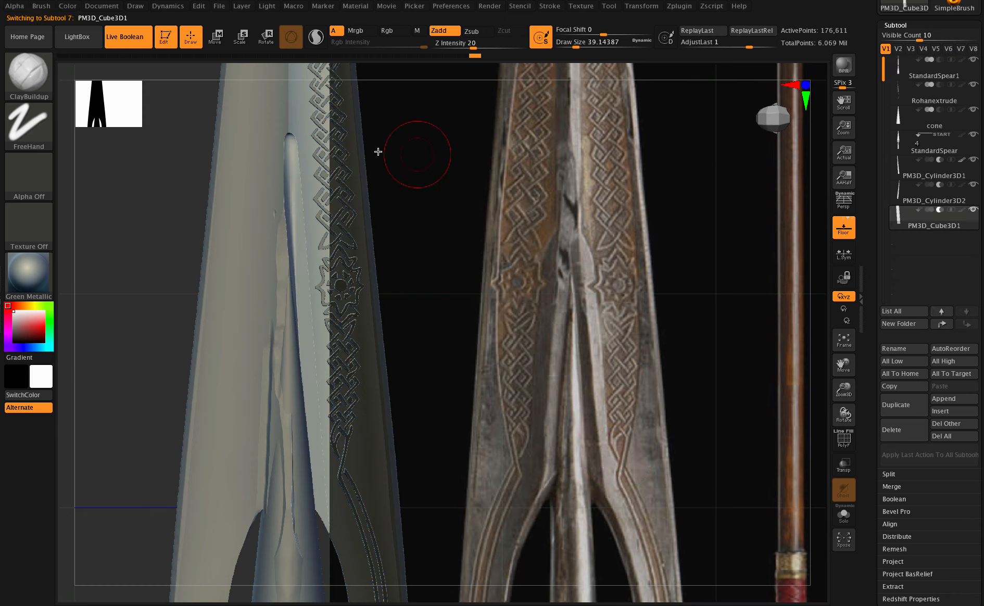
key(shift)
key(shift)
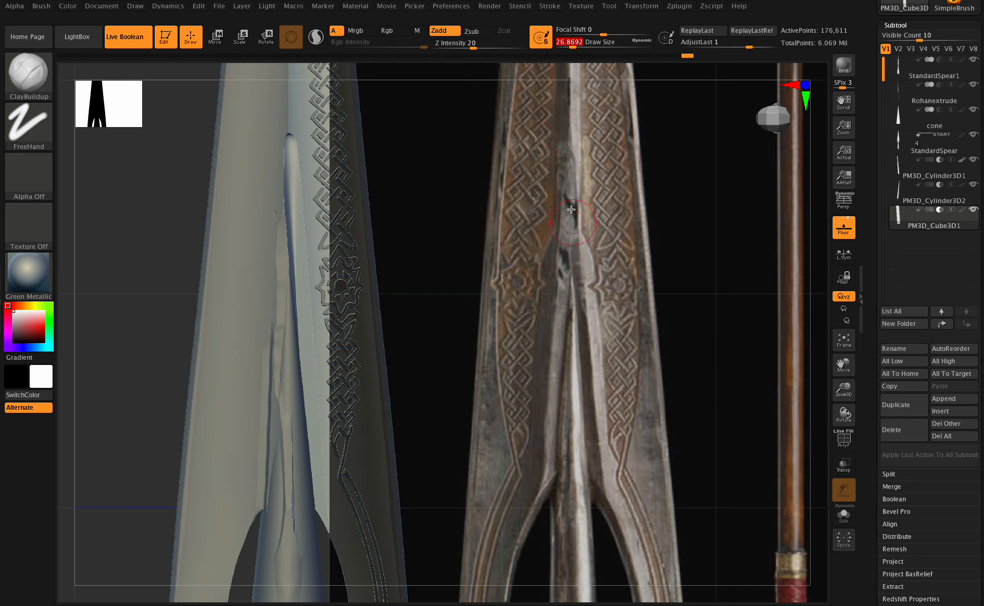
key(shift)
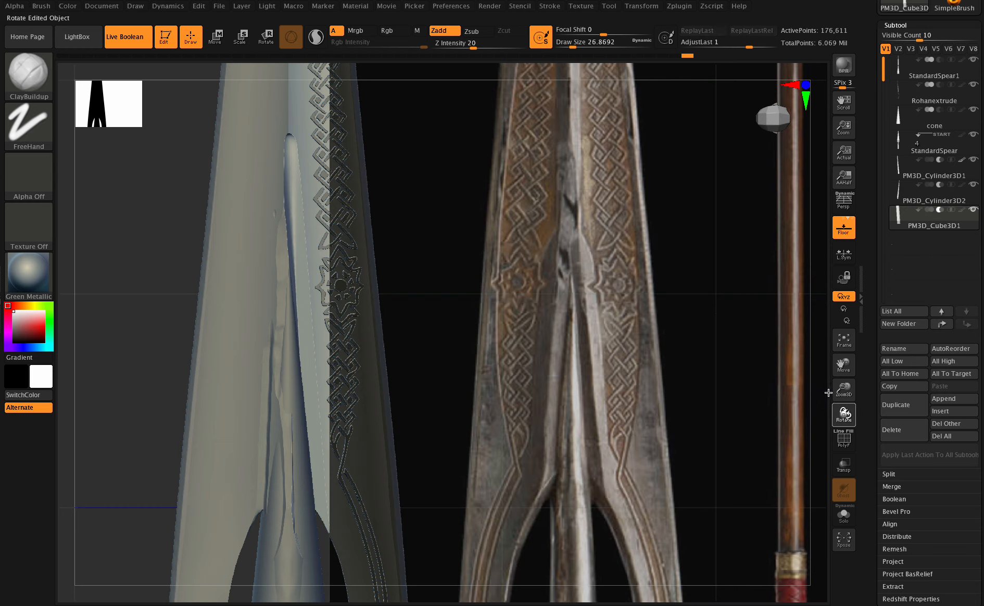
drag(844, 413, 787, 409)
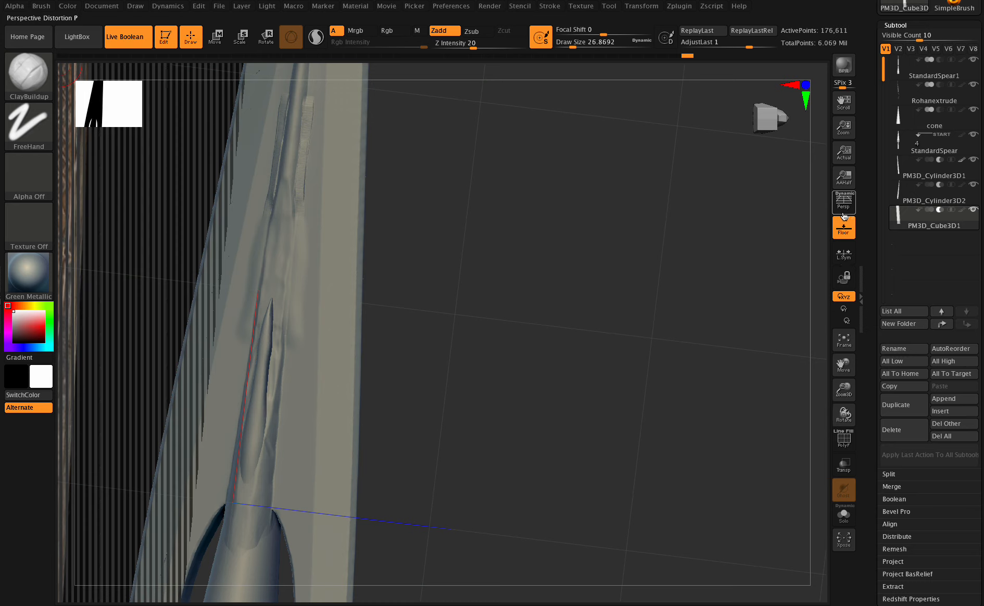
- Reshape the upper tip of the PM3D_Cube3D1 cut with the Move brush at draw size 136.15338, hiding the reference floor while working
click(843, 229)
mouse_move(826, 417)
mouse_down()
mouse_move(789, 411)
mouse_move(809, 409)
mouse_up()
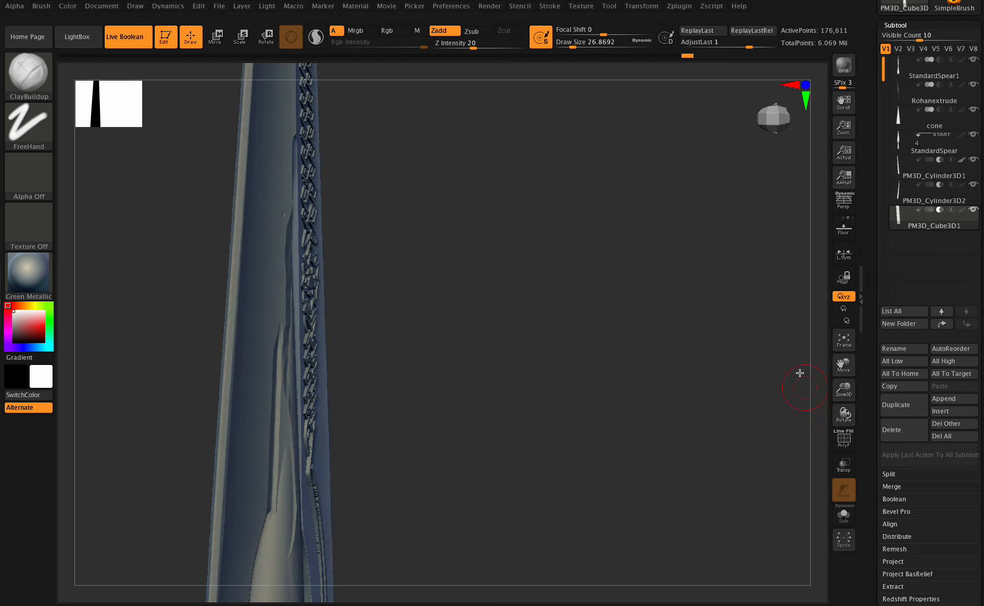
click(48, 77)
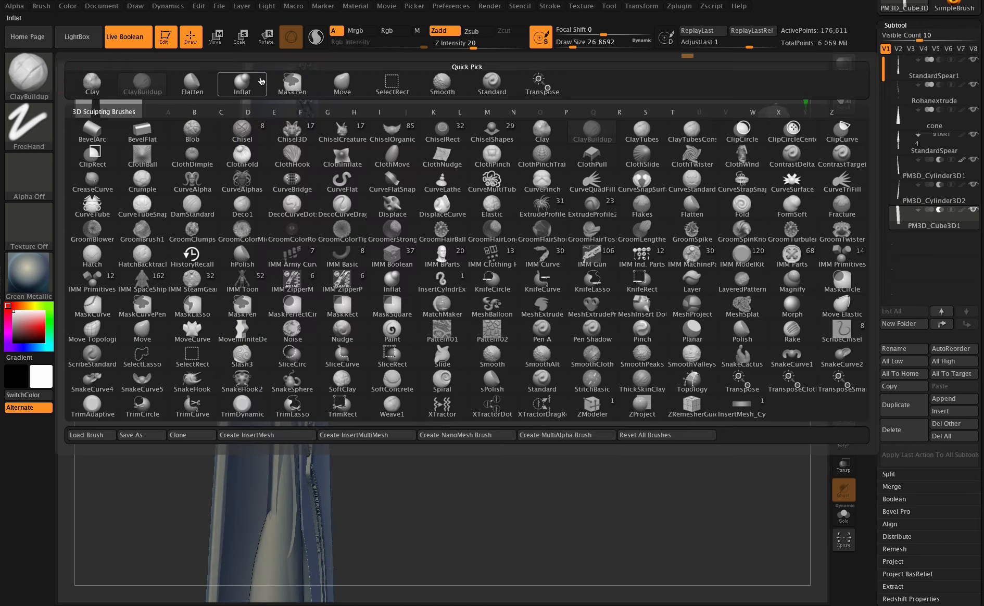
click(342, 82)
drag(596, 41, 591, 42)
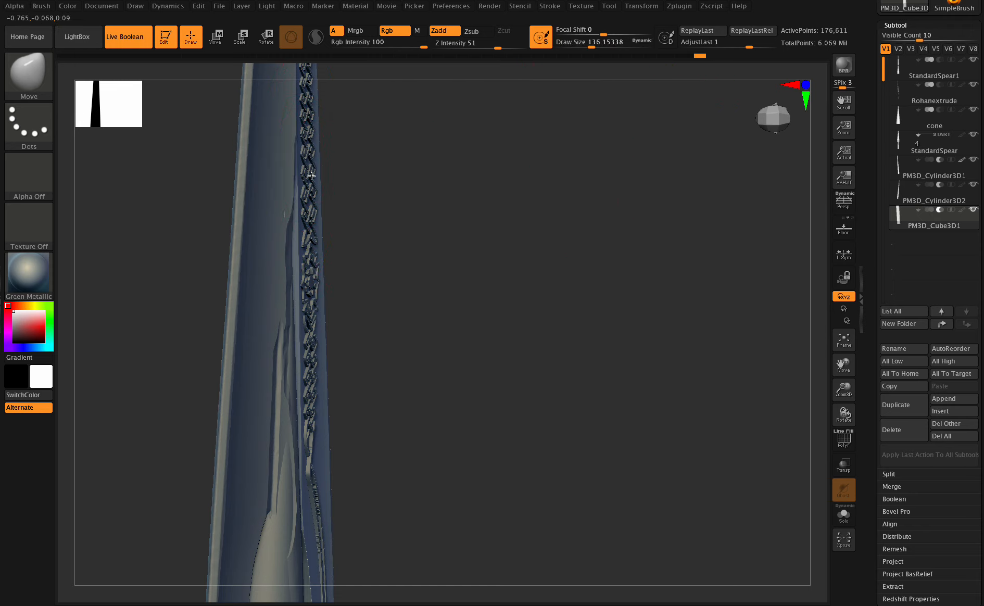
drag(844, 417, 826, 408)
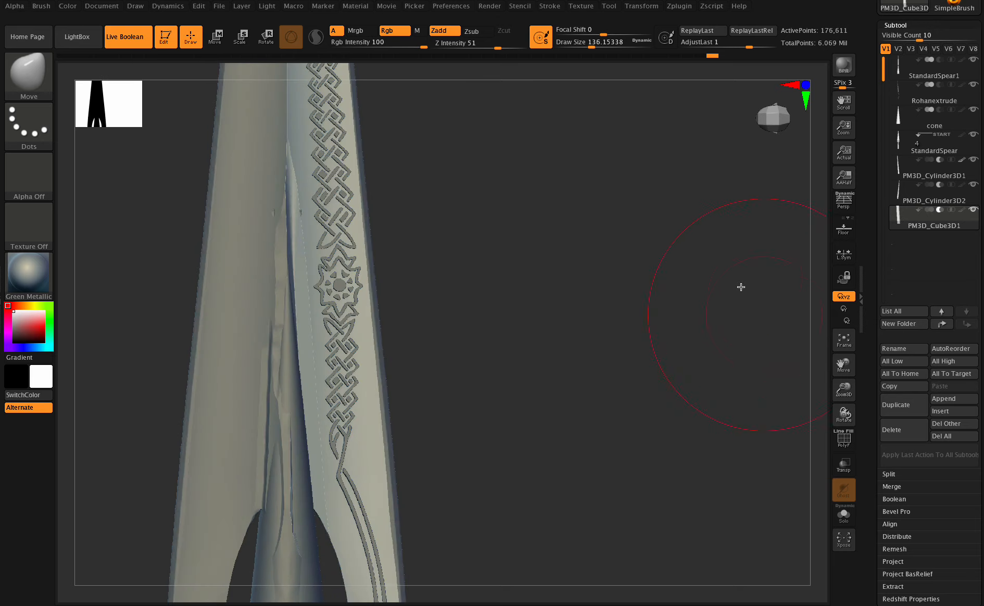
click(844, 229)
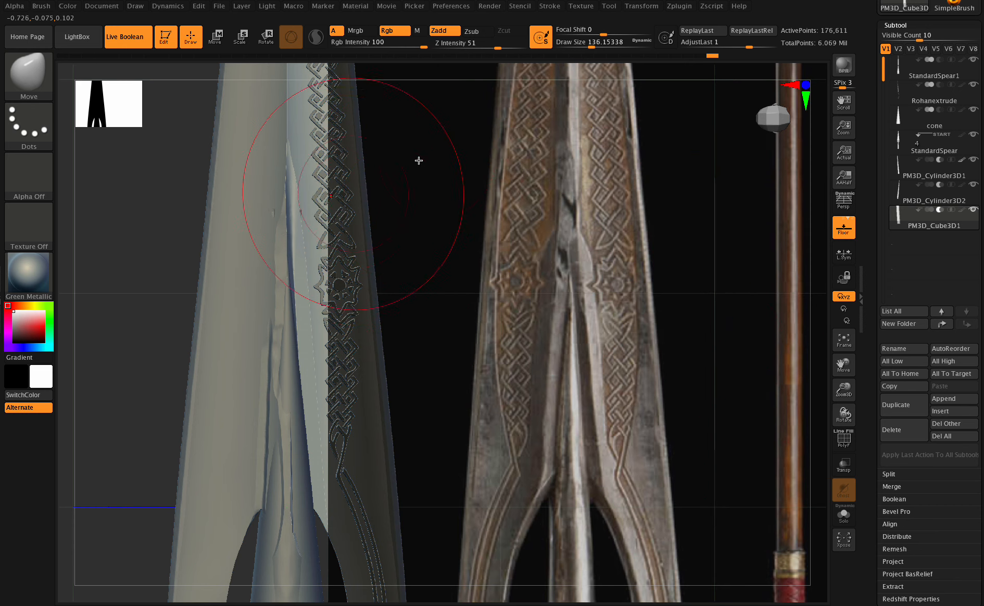
- Shift the whole PM3D_Cube3D1 subtool sideways by about 0.0057 toward the blade's centre line with the transform gizmo
click(215, 37)
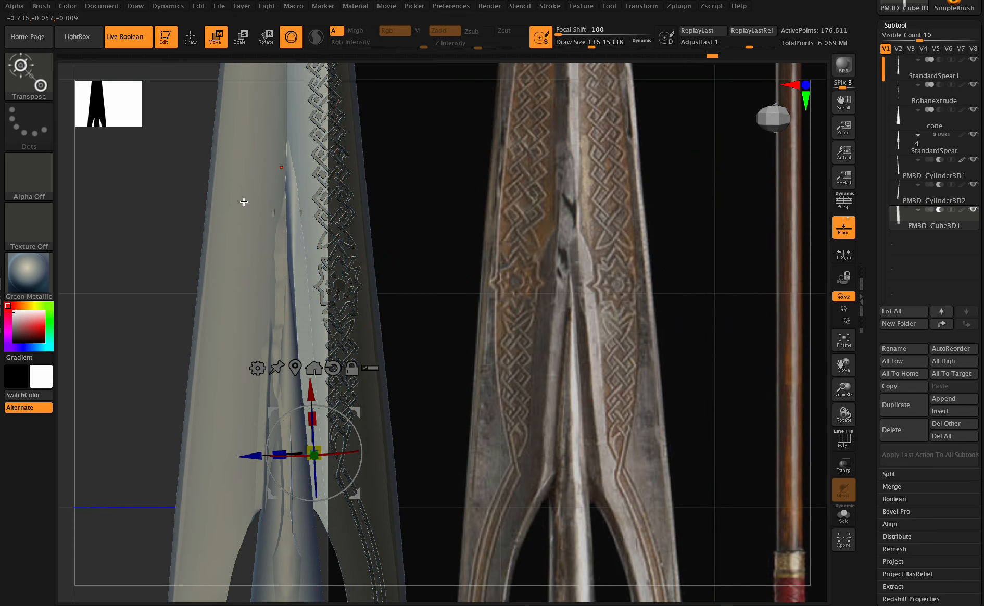
drag(254, 453, 250, 450)
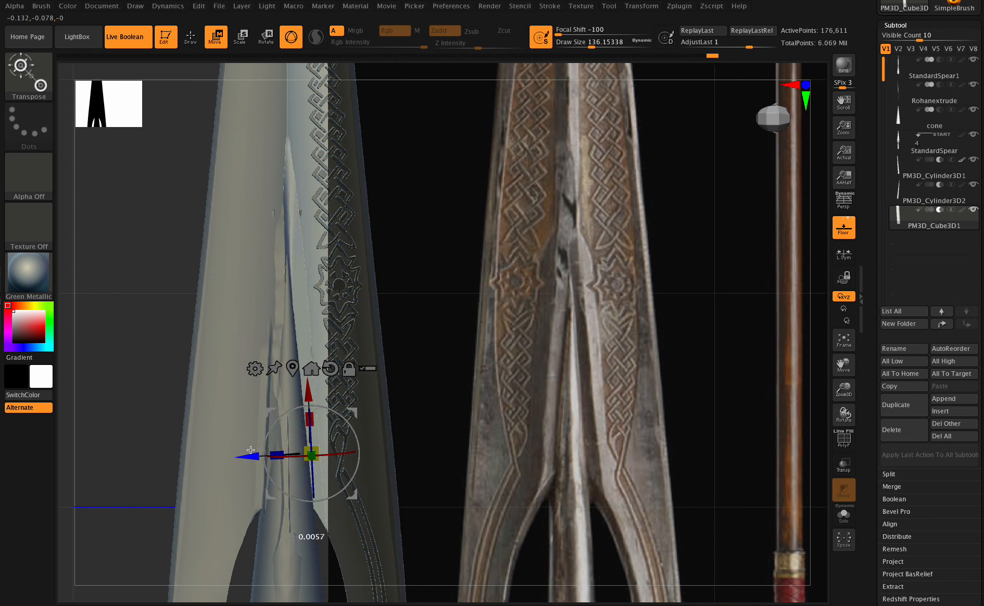
drag(250, 450, 250, 450)
drag(844, 414, 822, 404)
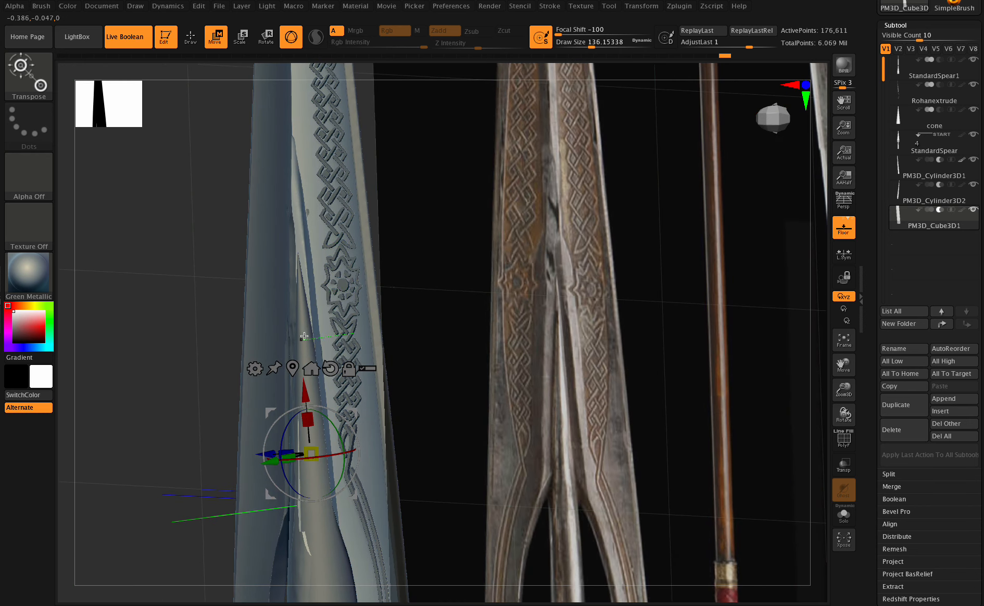
- Pull the upper end of the PM3D_Cube3D1 cut down toward the star ornament with the Move brush
click(199, 41)
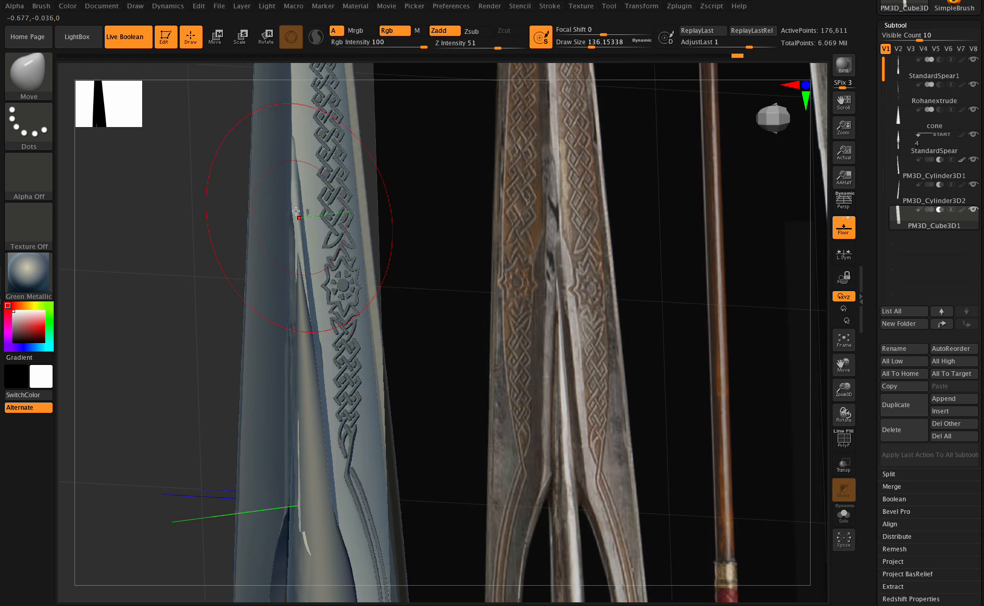
drag(293, 201, 296, 205)
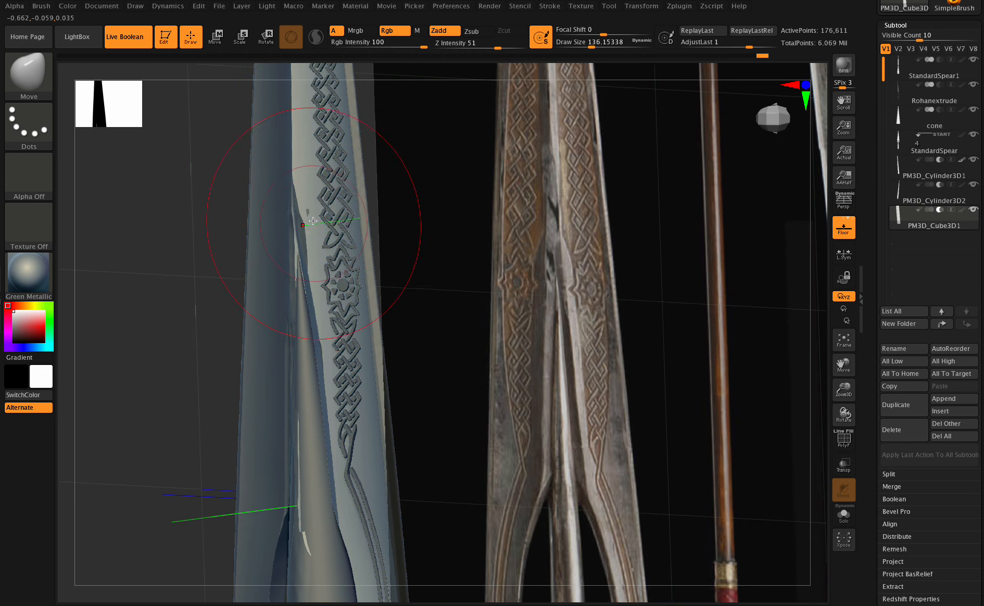
drag(844, 414, 862, 411)
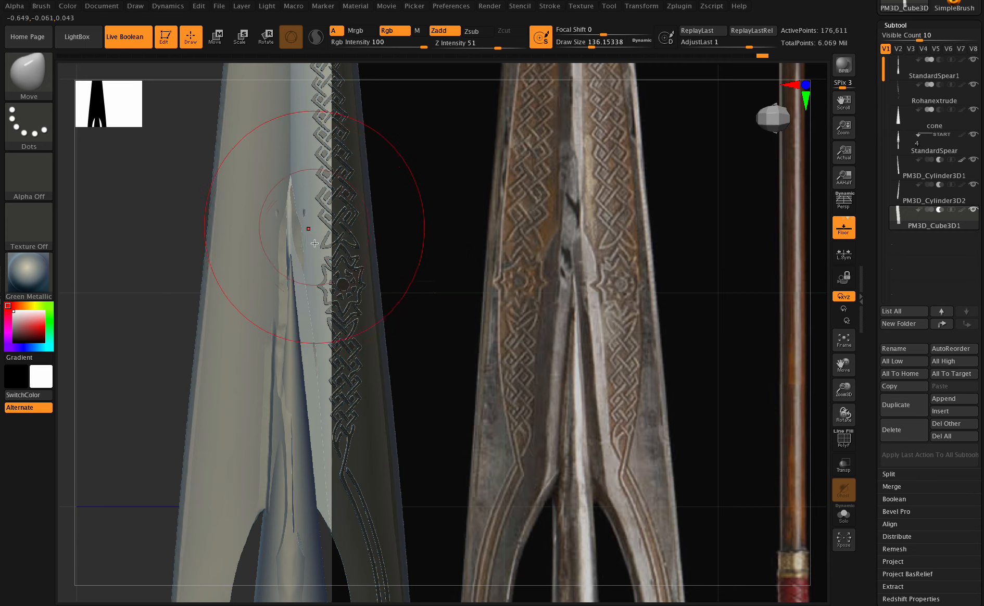
- Select StandardSpear and sculpt the surface around the ridge tip beside the star ornament with ClayBuildup at draw size 26.8692
click(915, 149)
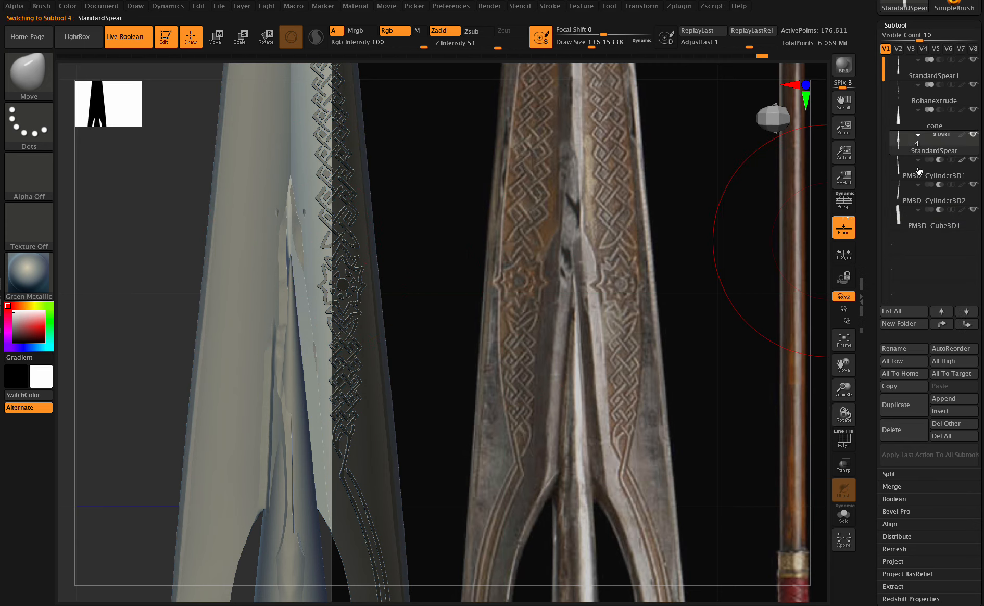
click(36, 74)
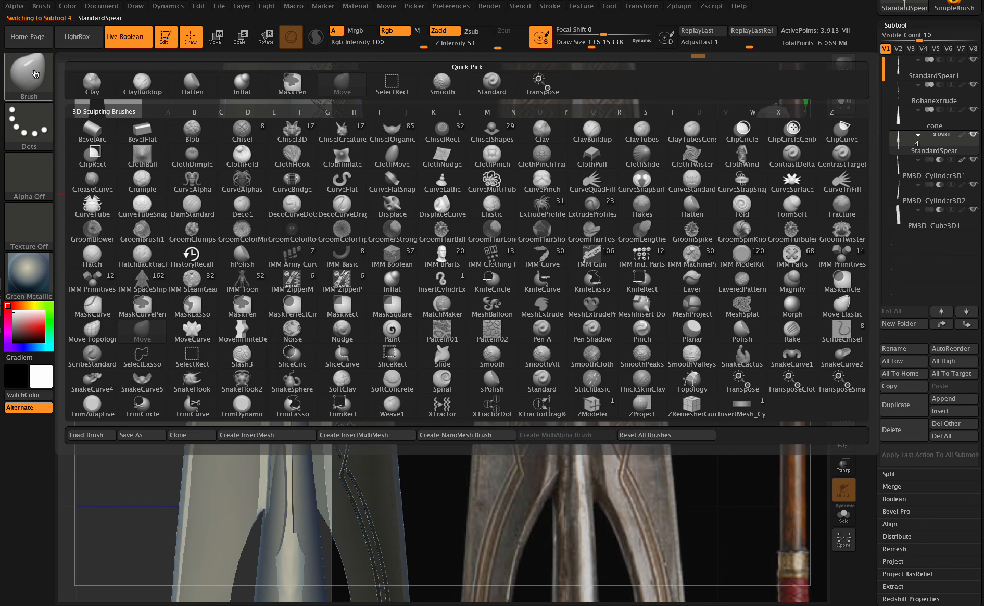
click(134, 86)
mouse_move(328, 224)
mouse_down()
mouse_move(295, 208)
mouse_move(304, 244)
mouse_up()
drag(298, 195, 300, 210)
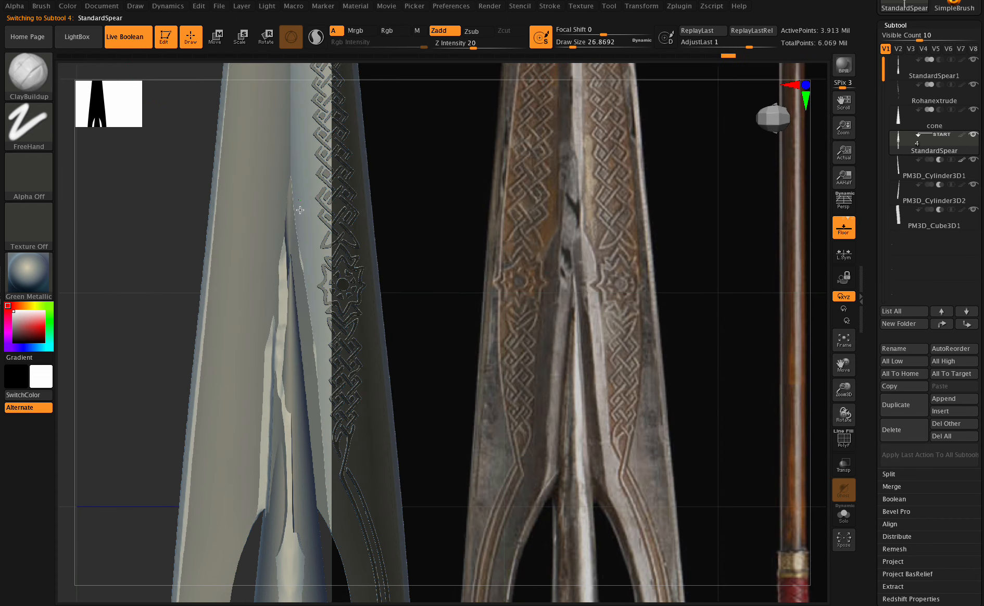
mouse_move(312, 283)
mouse_down()
mouse_move(306, 191)
mouse_move(320, 202)
mouse_up()
- Undo the latest ClayBuildup strokes on StandardSpear and resculpt the ridge edge beside the star ornament
drag(845, 413, 821, 402)
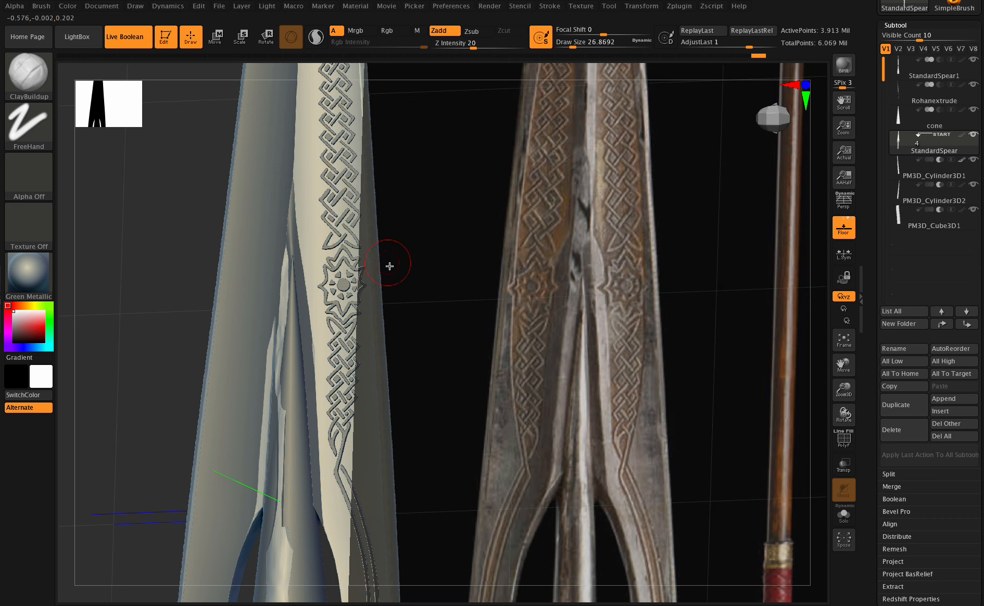
key(ctrl)
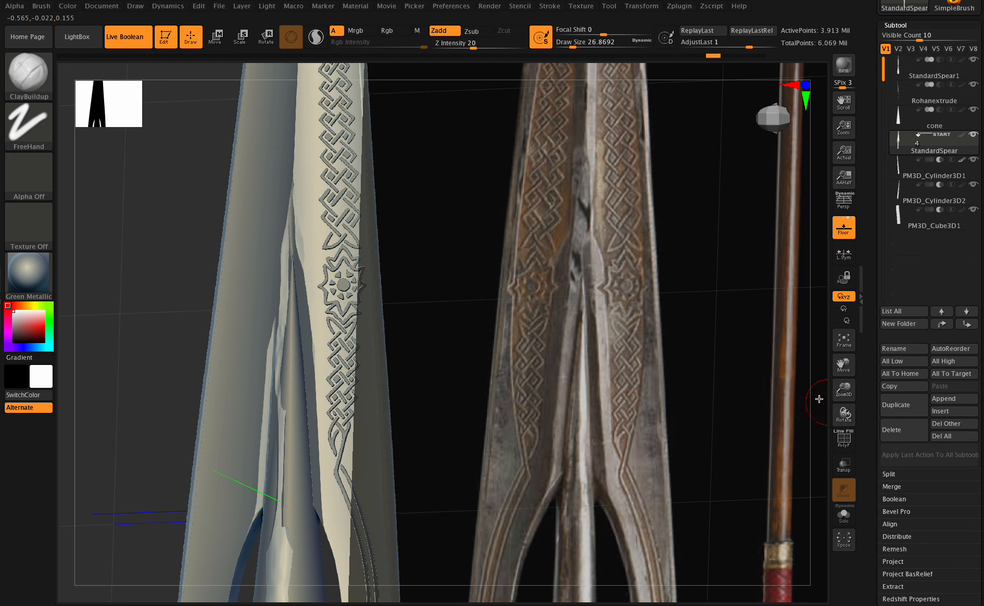
drag(843, 413, 849, 416)
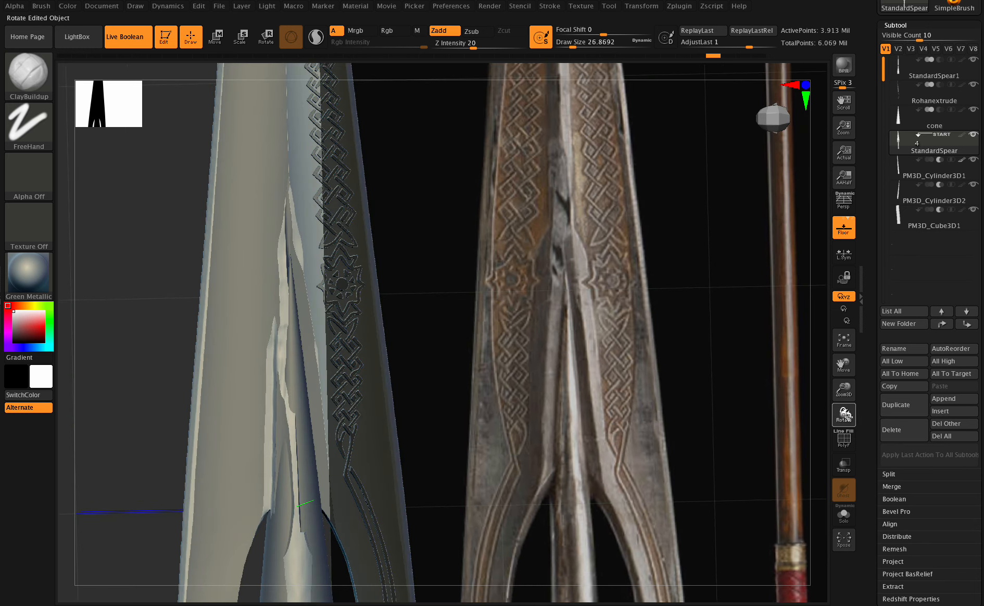
mouse_move(311, 250)
mouse_down()
mouse_move(295, 189)
mouse_move(302, 222)
mouse_up()
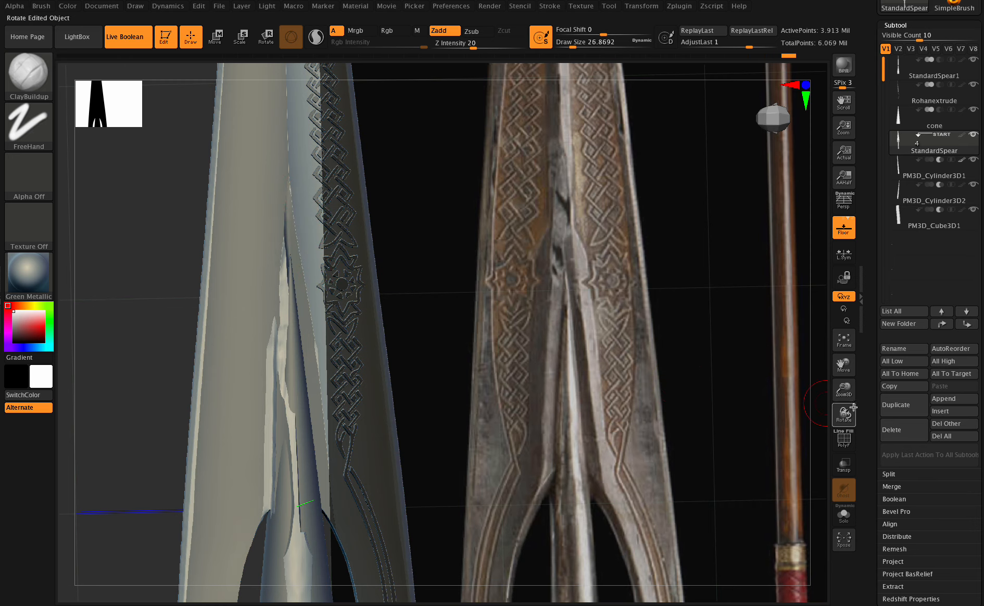
- Select PM3D_Cube3D1 and adjust its cut at the ridge tip with the Move brush, setting the draw size to 86.82372
drag(843, 394, 845, 415)
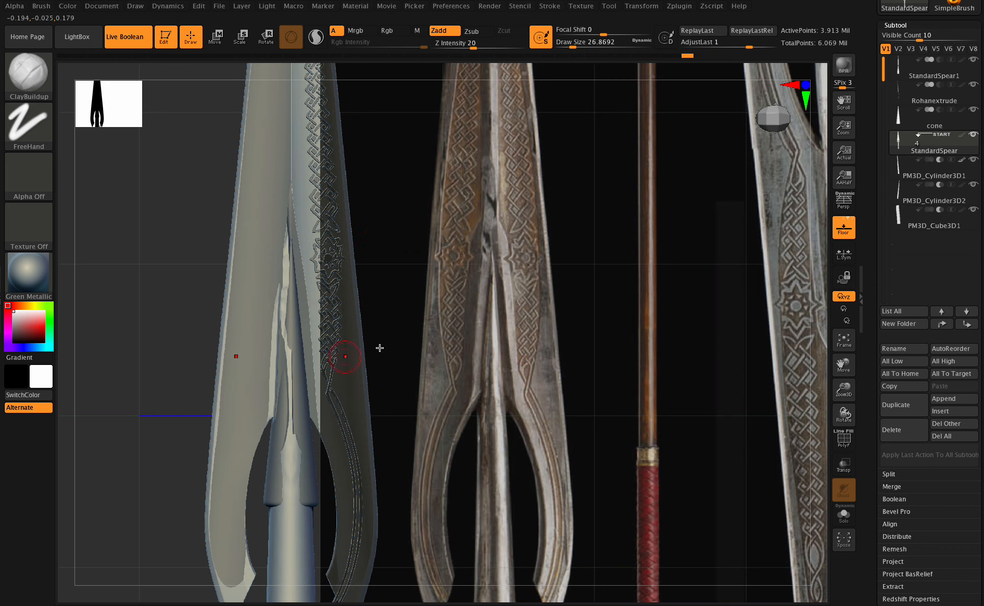
drag(842, 415, 844, 364)
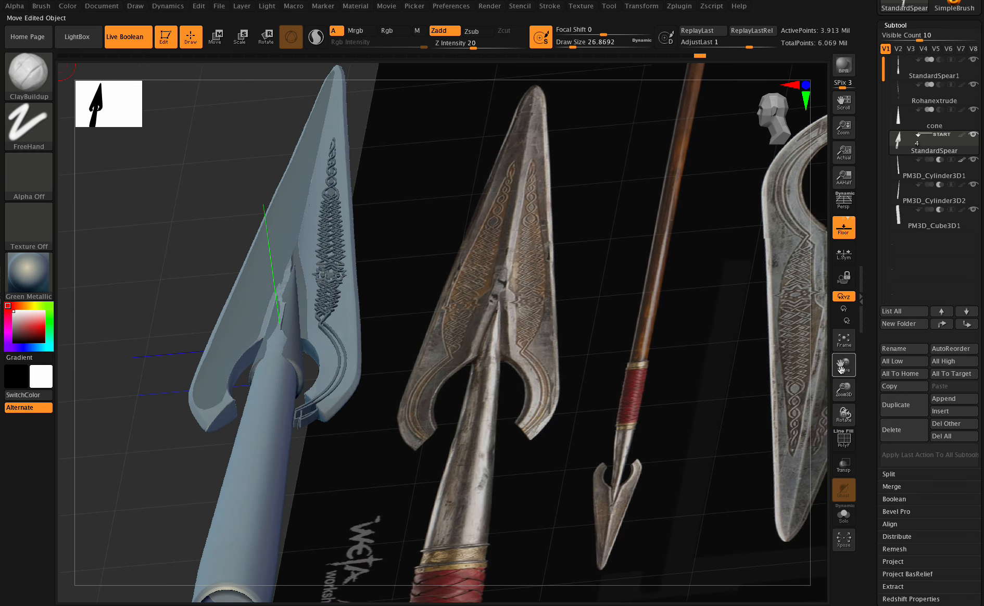
mouse_move(847, 411)
mouse_down()
mouse_move(846, 432)
mouse_move(849, 359)
mouse_up()
click(891, 217)
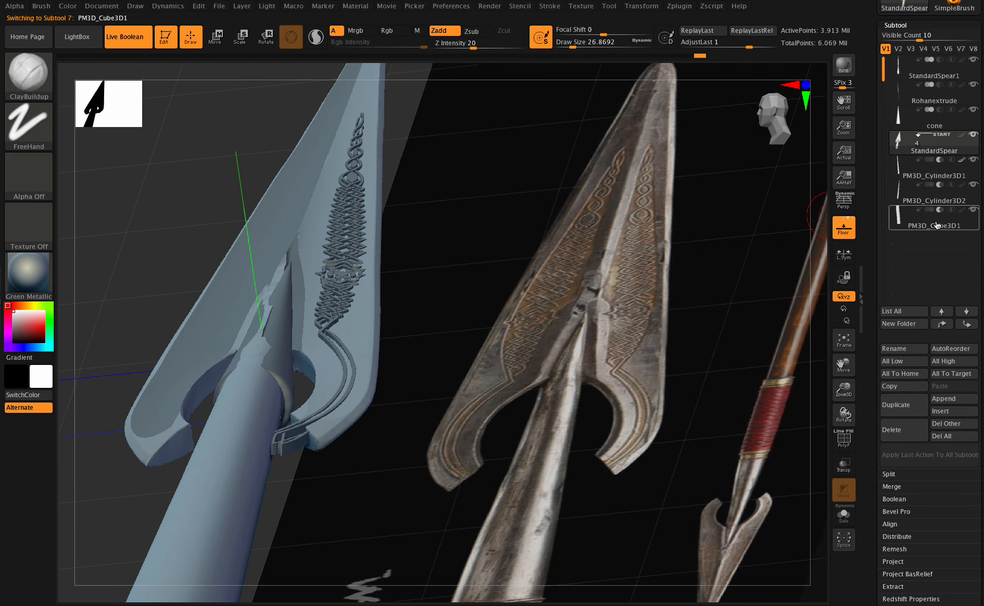
click(29, 73)
click(342, 85)
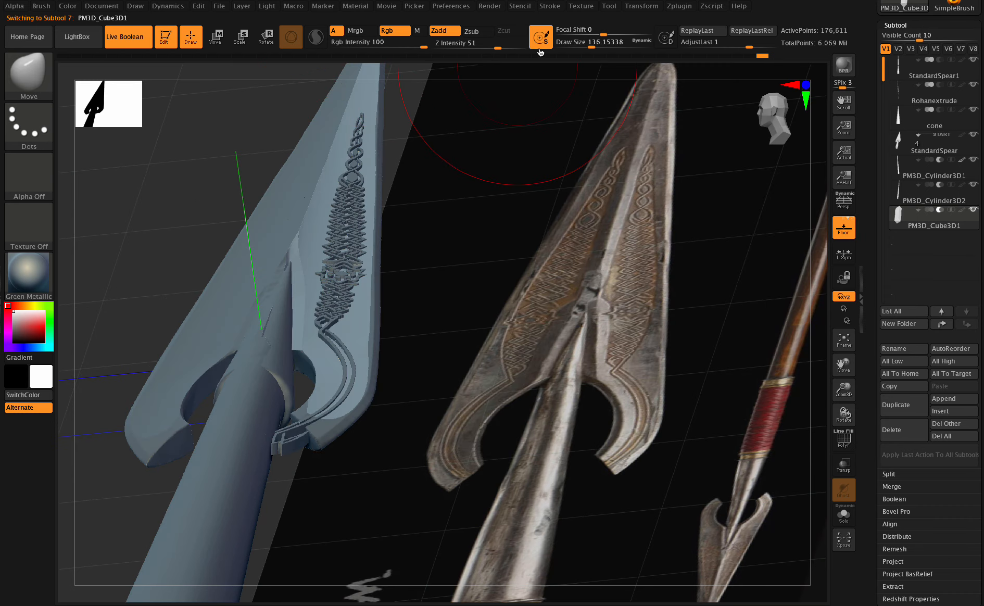
click(596, 44)
drag(596, 44, 584, 44)
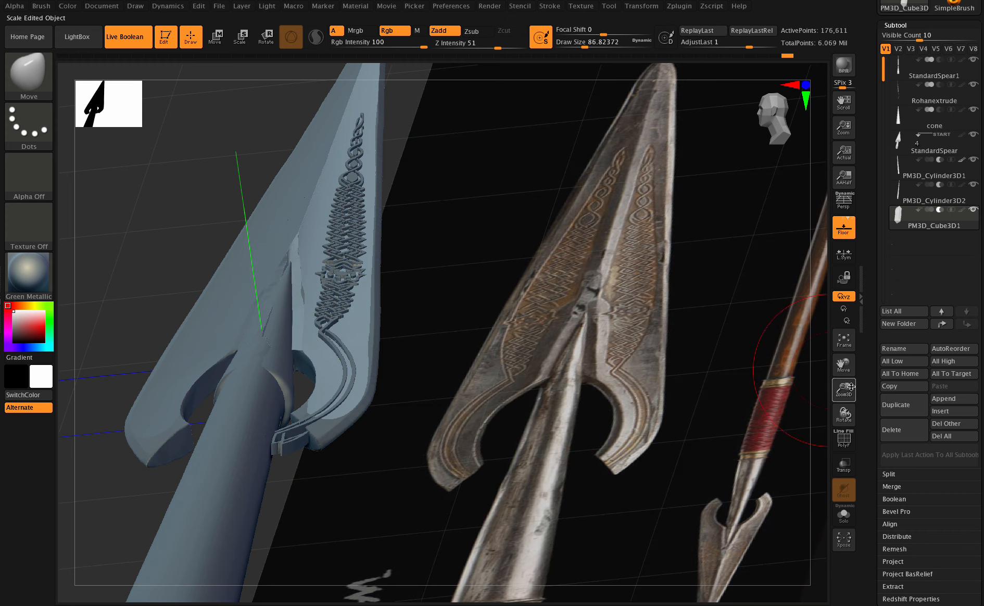
- Select StandardSpear and build up the surface along the central ridge with ClayBuildup at draw size 18.45511
drag(854, 395, 843, 422)
mouse_move(844, 414)
mouse_down()
mouse_move(844, 440)
mouse_move(849, 420)
mouse_up()
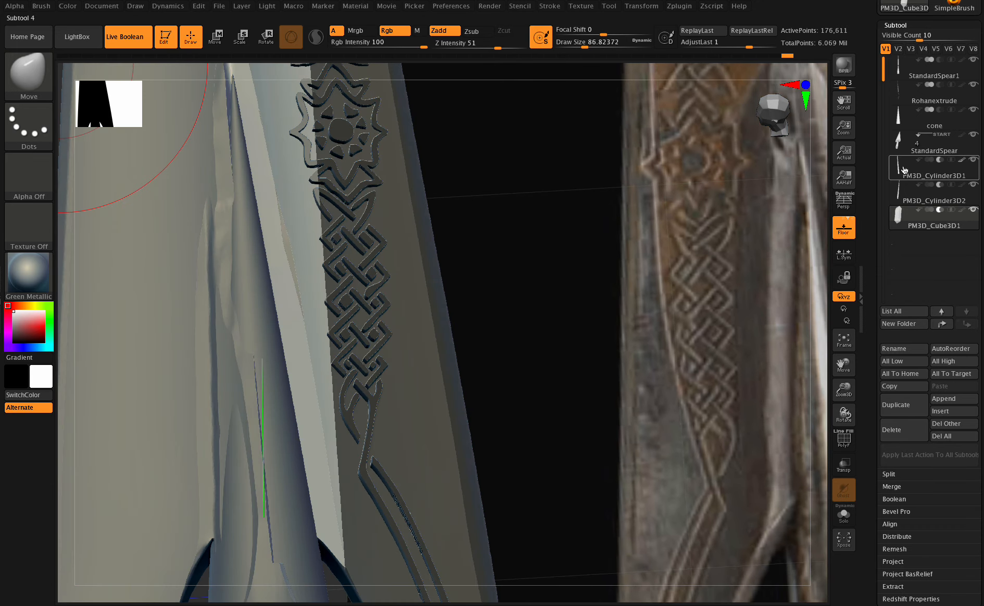
click(913, 154)
click(29, 73)
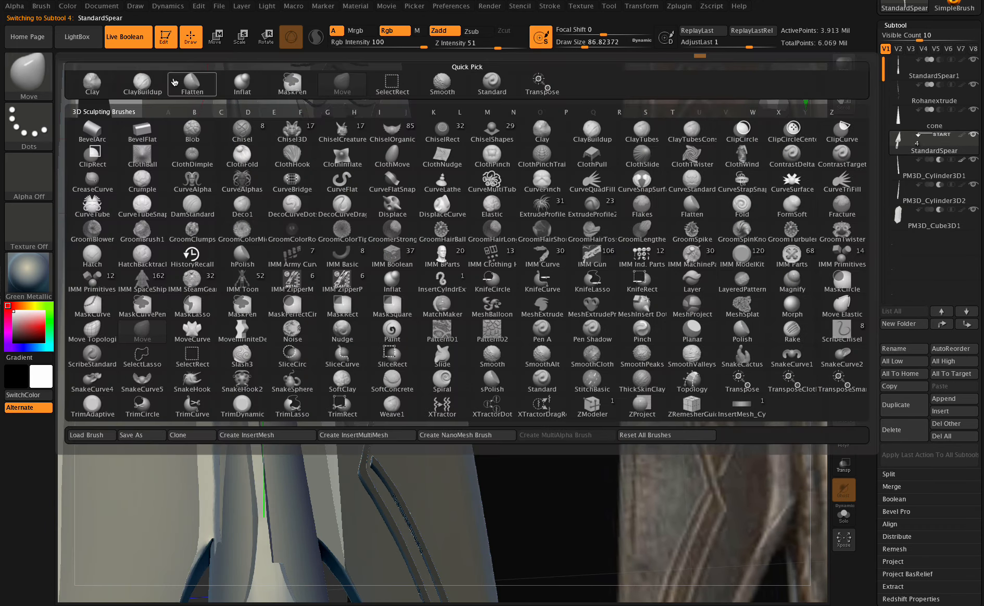
click(134, 85)
drag(583, 46, 571, 49)
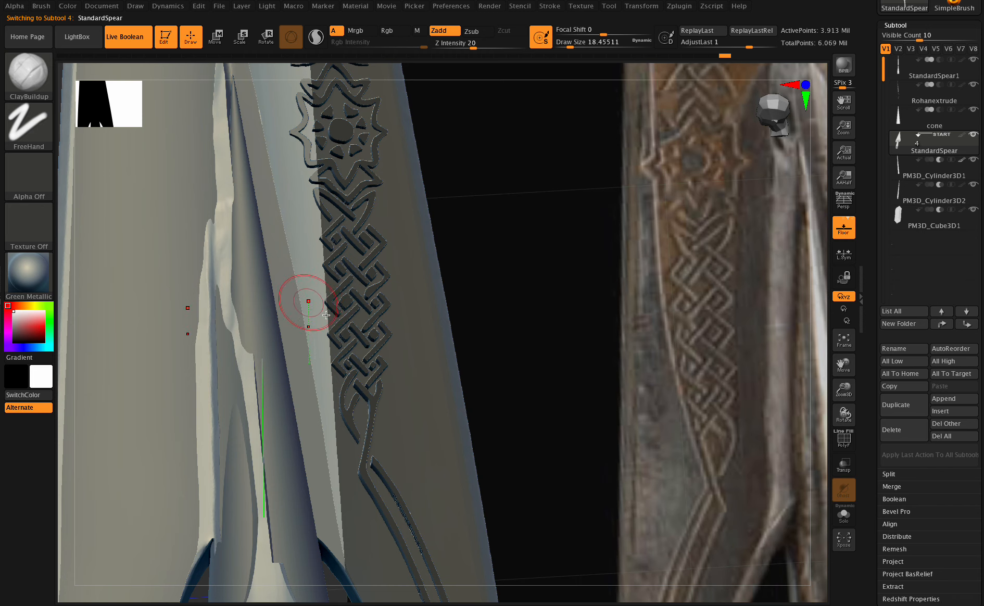
drag(835, 394, 835, 418)
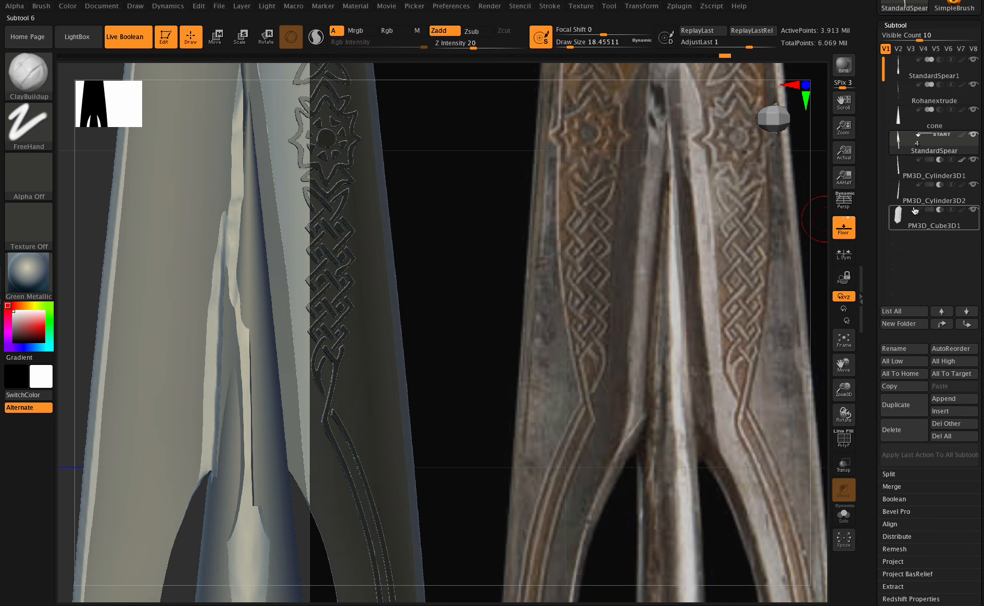
- Select PM3D_Cube3D1 and reshape its cut along the ridge with the Move brush at draw size 97.21759
click(925, 225)
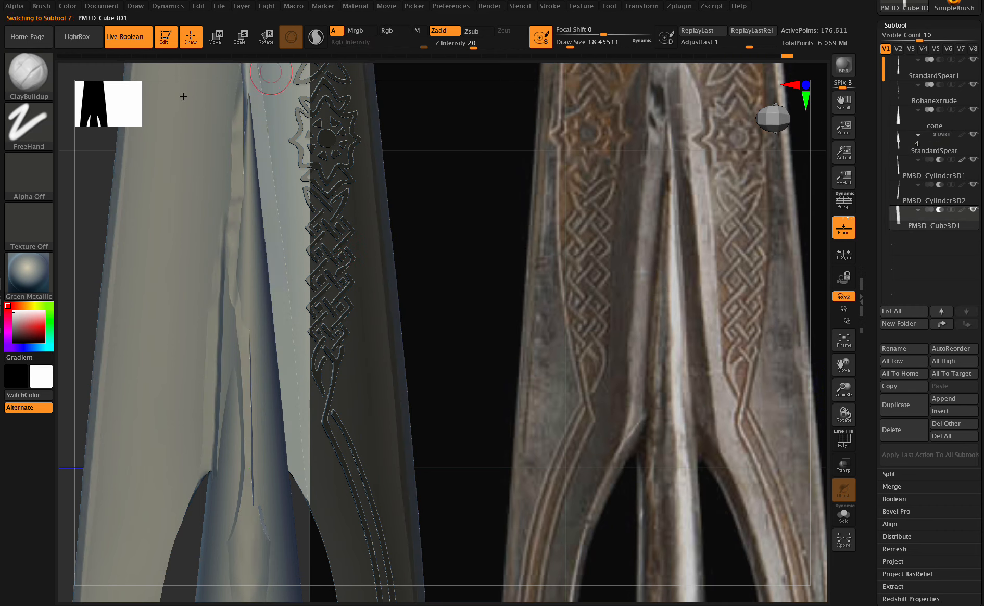
key(b)
key(m)
key(v)
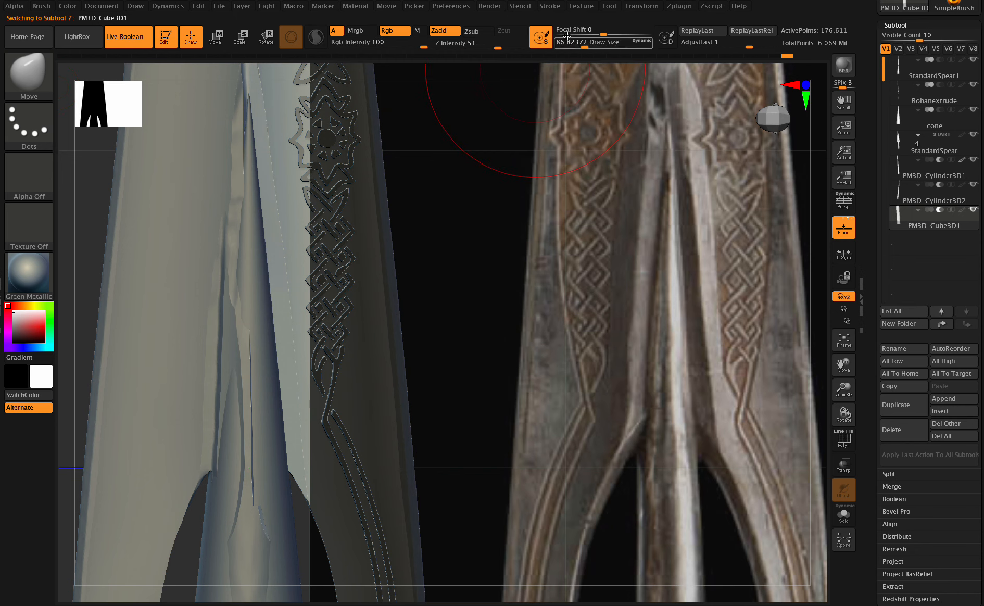
click(587, 46)
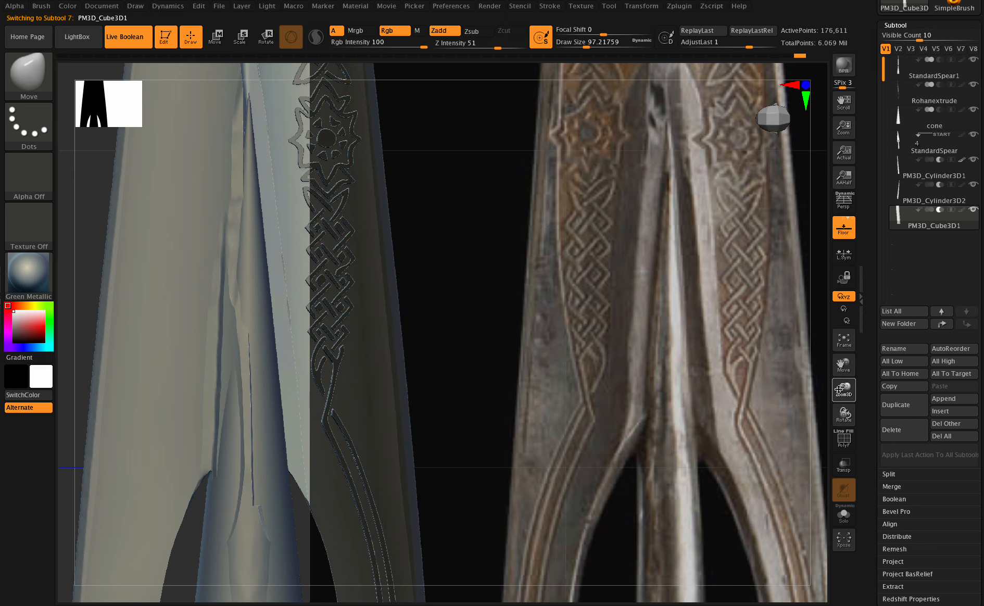
mouse_move(839, 390)
mouse_down()
mouse_move(831, 382)
mouse_move(875, 381)
mouse_move(873, 394)
mouse_move(845, 411)
mouse_move(765, 395)
mouse_move(848, 386)
mouse_move(847, 368)
mouse_up()
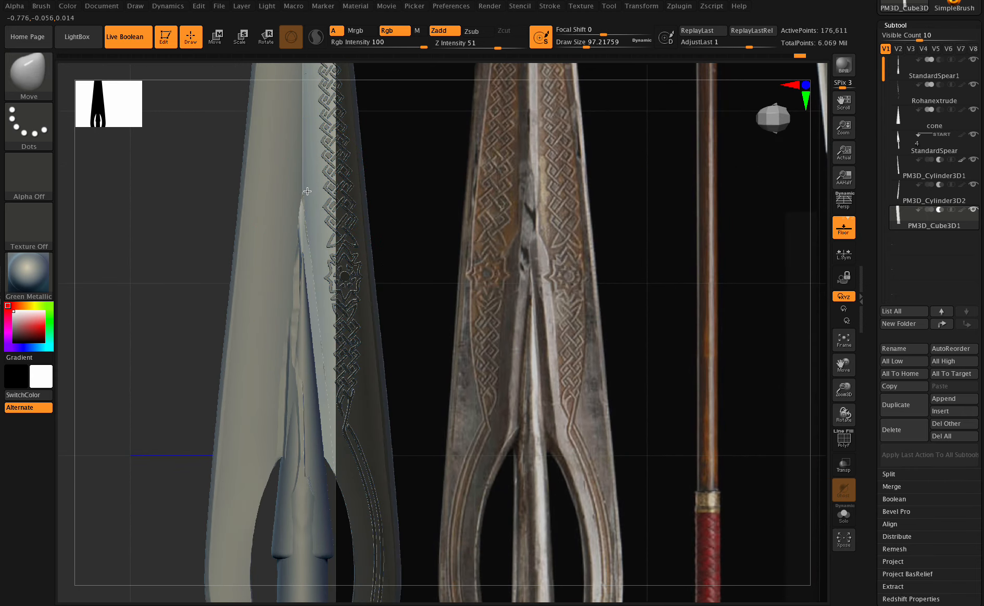
drag(307, 191, 307, 191)
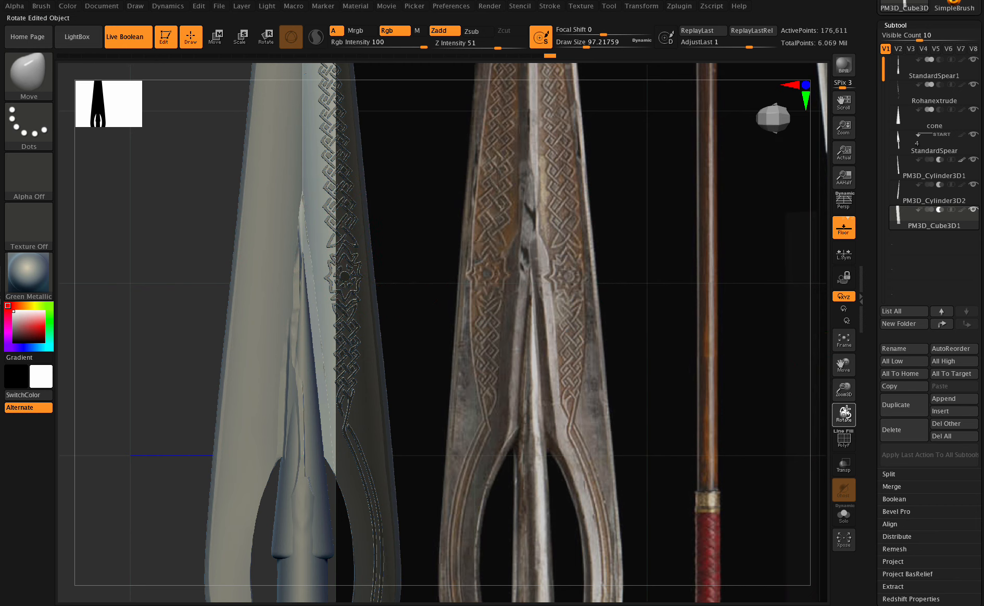
drag(847, 411, 832, 360)
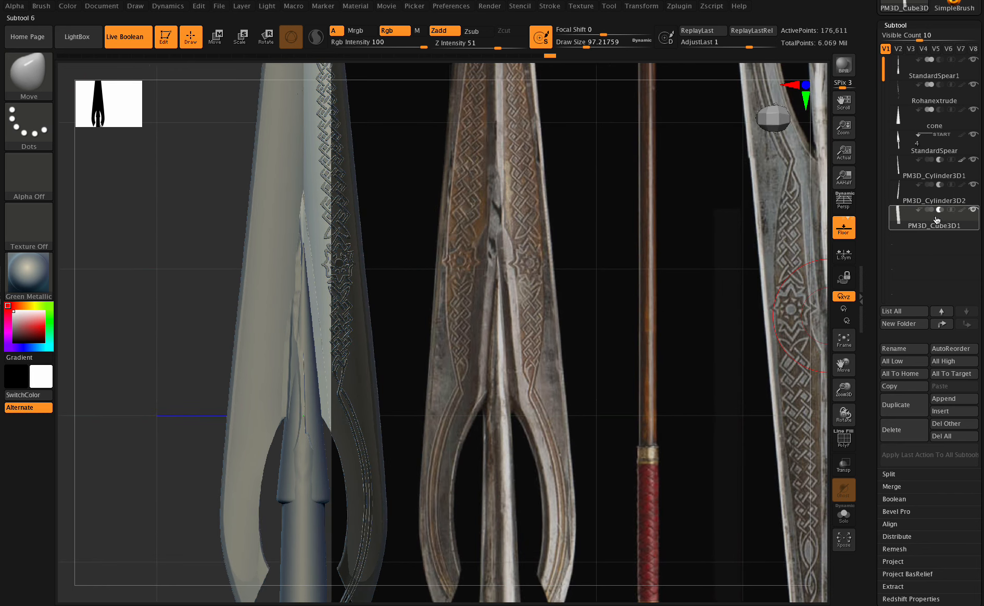
- Duplicate PM3D_Cube3D1 and mirror the copy to the opposite side of the central ridge
click(937, 227)
drag(983, 265, 982, 222)
click(912, 356)
drag(980, 302, 978, 95)
click(921, 492)
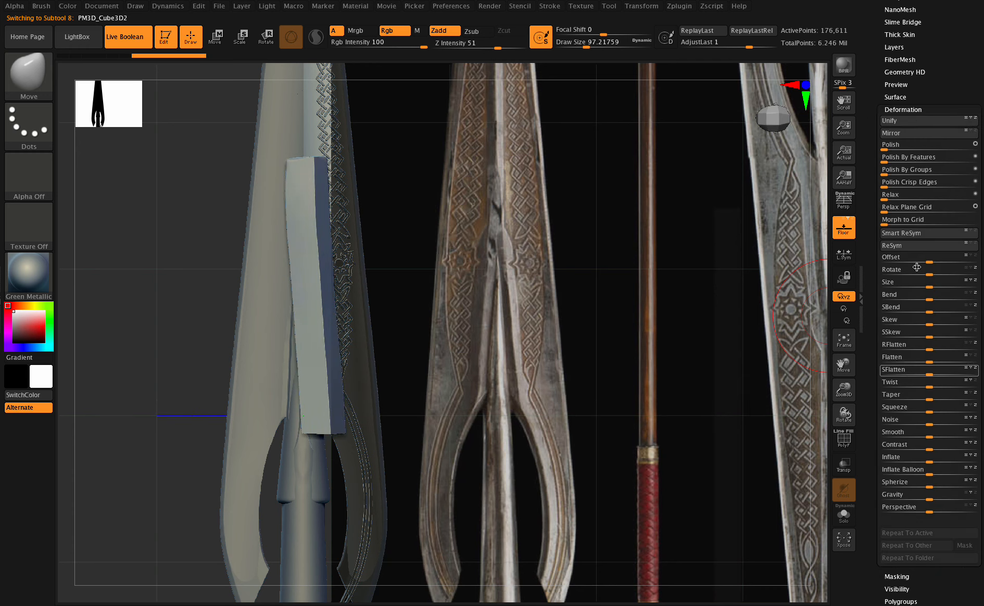
click(928, 134)
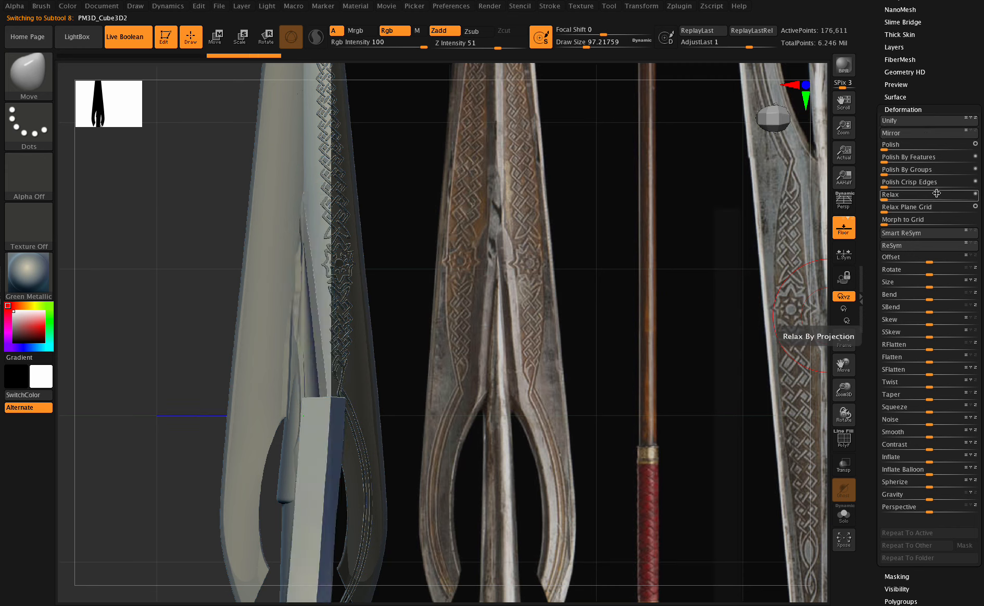
key(ctrl+z)
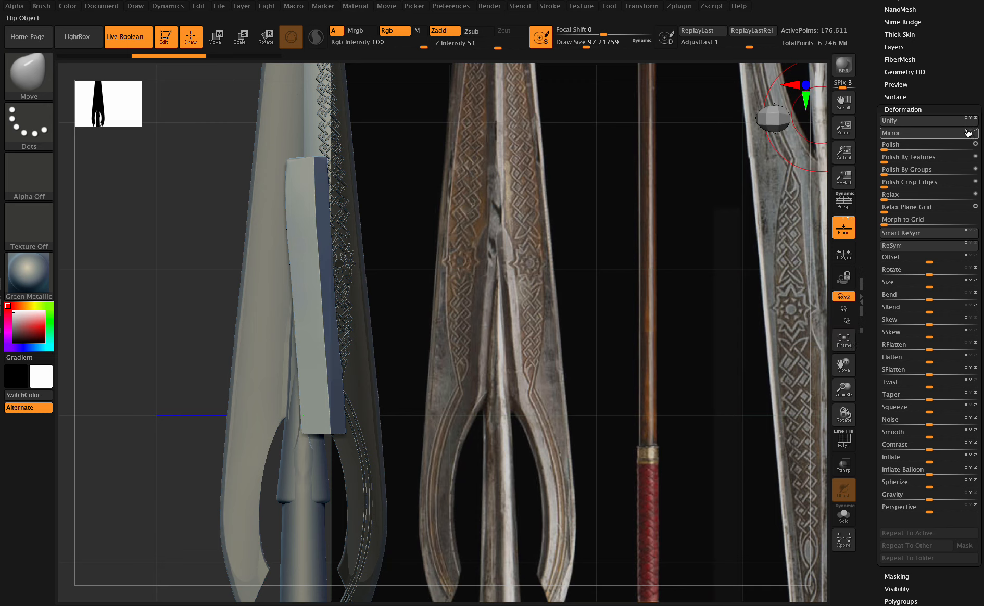
click(941, 136)
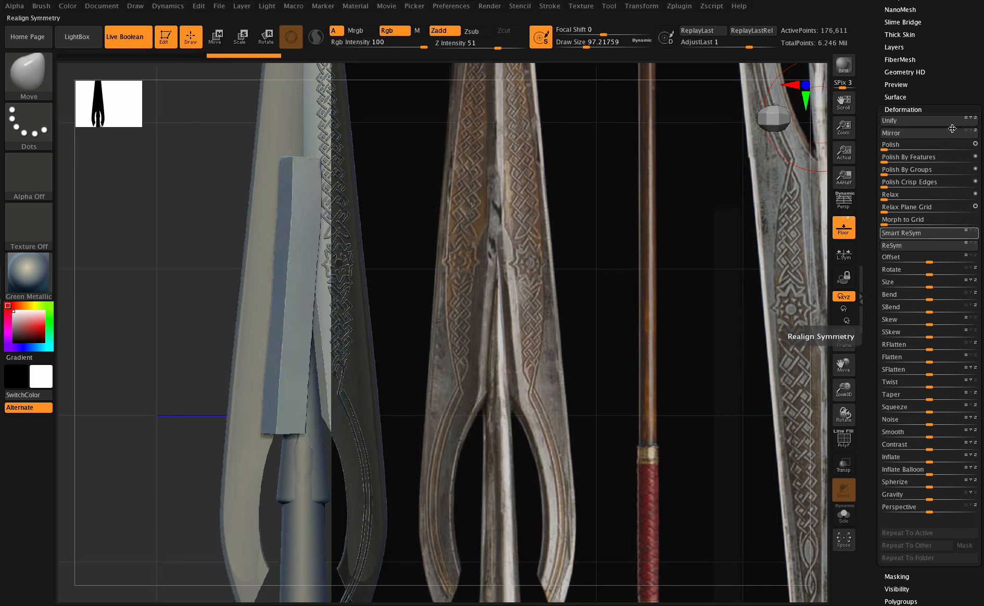
- Set PM3D_Cube3D2 to subtract from the spearhead in the live boolean
drag(931, 5, 930, 74)
click(906, 42)
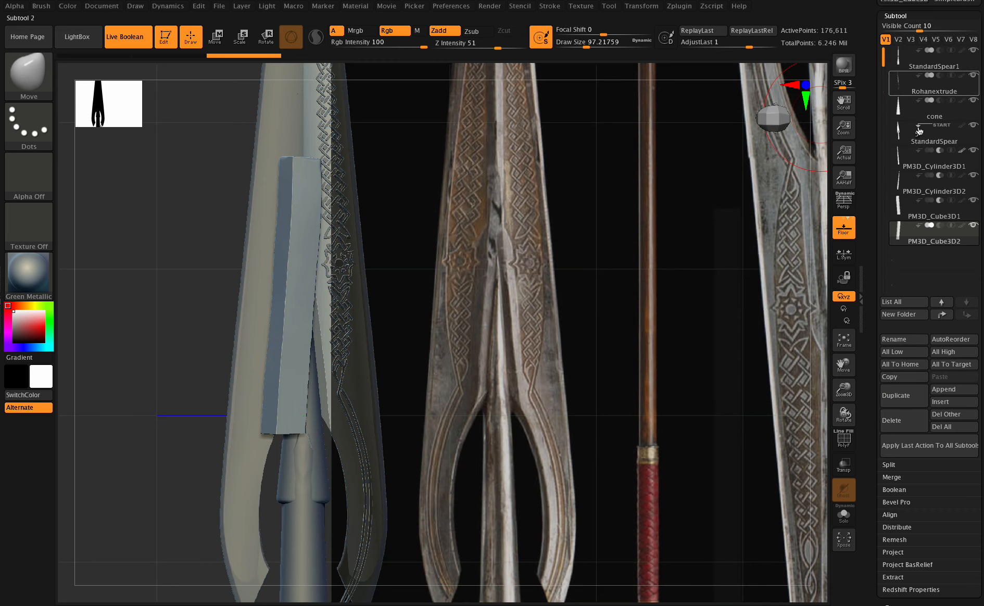
click(945, 227)
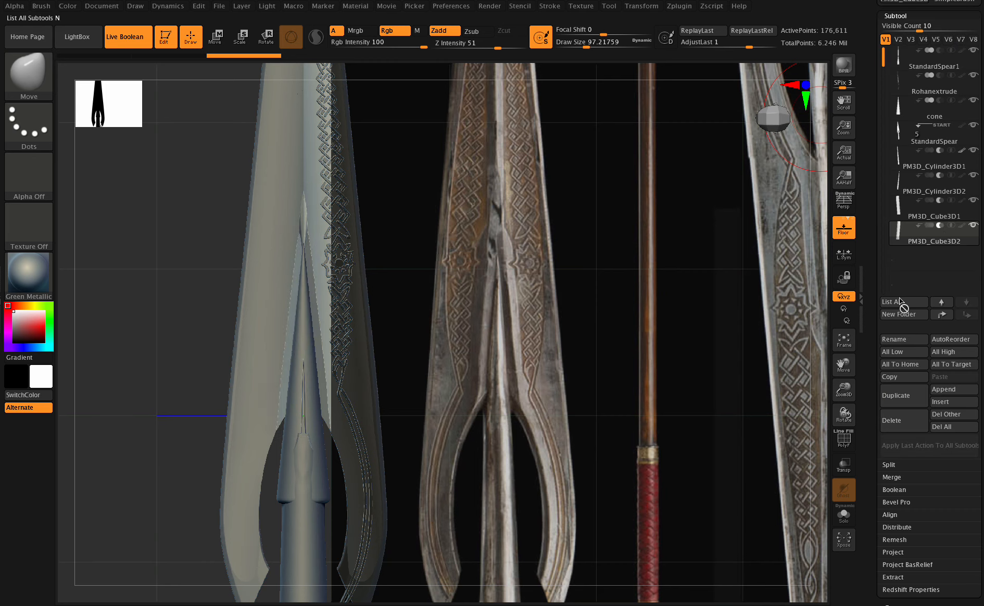
drag(848, 411, 850, 412)
drag(846, 412, 847, 414)
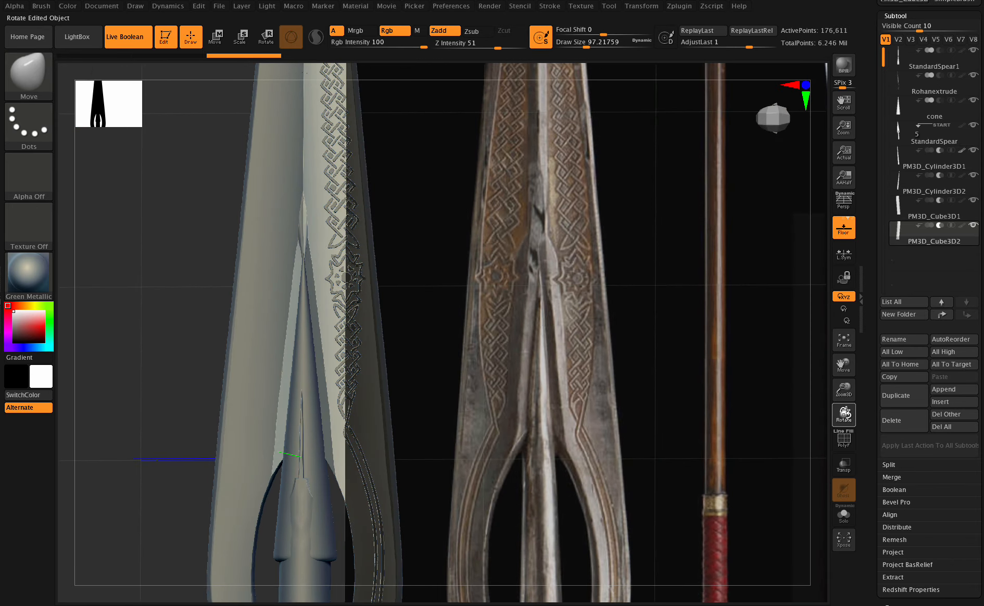
- Select StandardSpear and touch up the surface beside the ridge with ClayBuildup at draw size 18.45511
alt+click(724, 146)
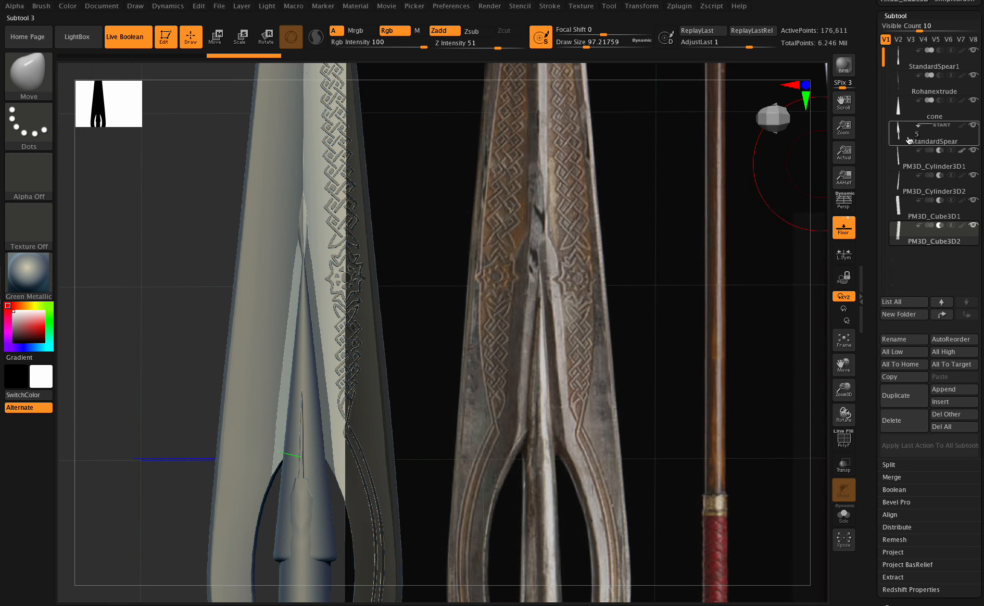
key(b)
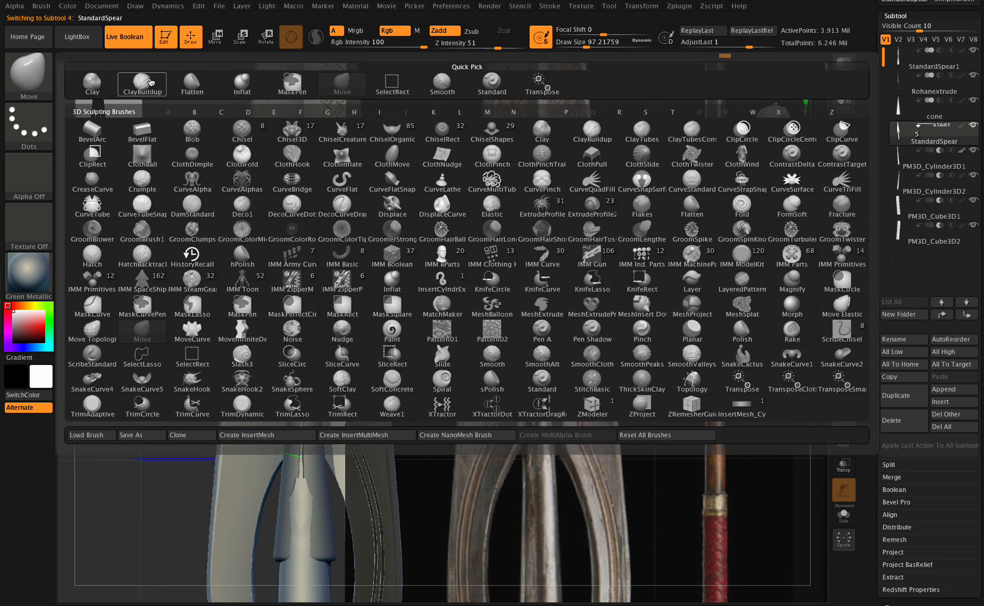
key(c)
key(b)
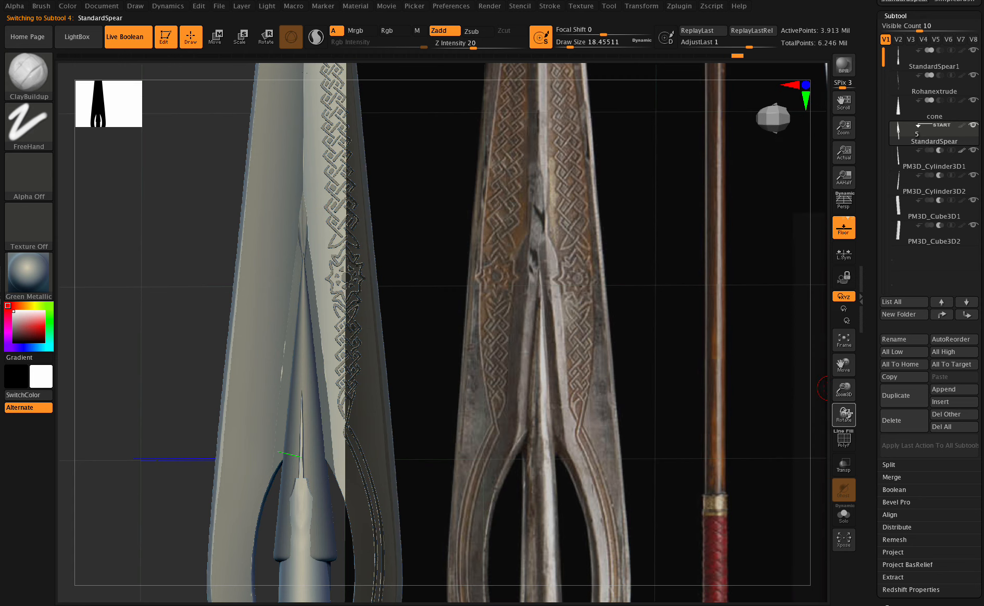
drag(847, 413, 844, 413)
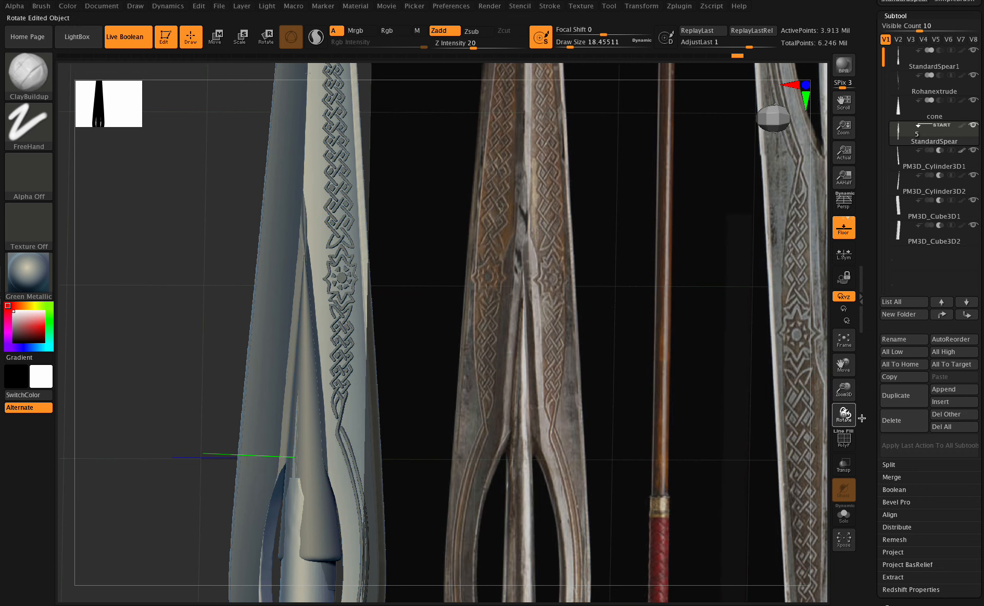
drag(862, 419, 856, 415)
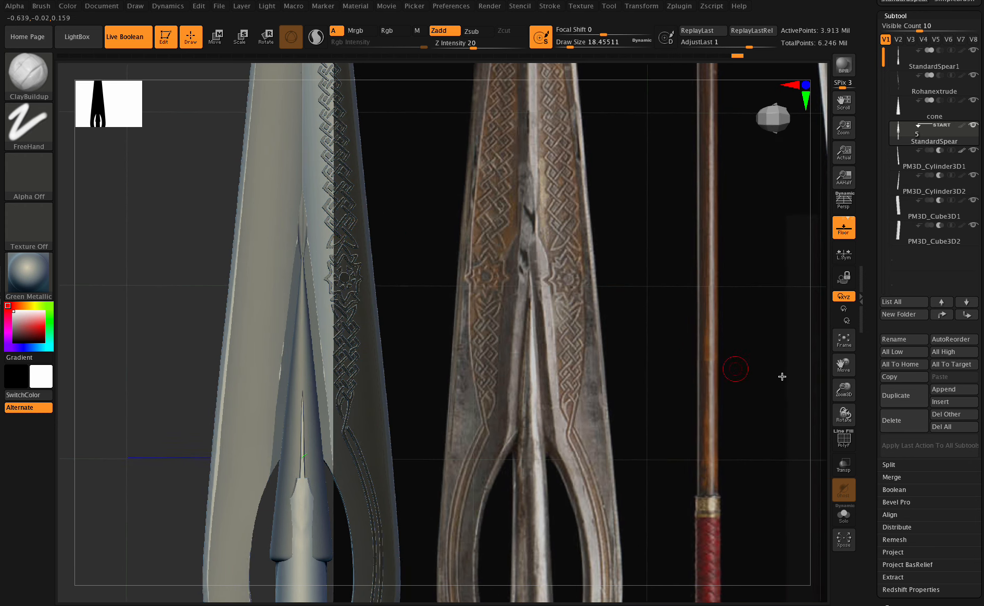
- Compare the two cuts beside the ridge, hide PM3D_Cube3D2 and select PM3D_Cube3D1 for editing
drag(860, 400, 848, 397)
click(838, 343)
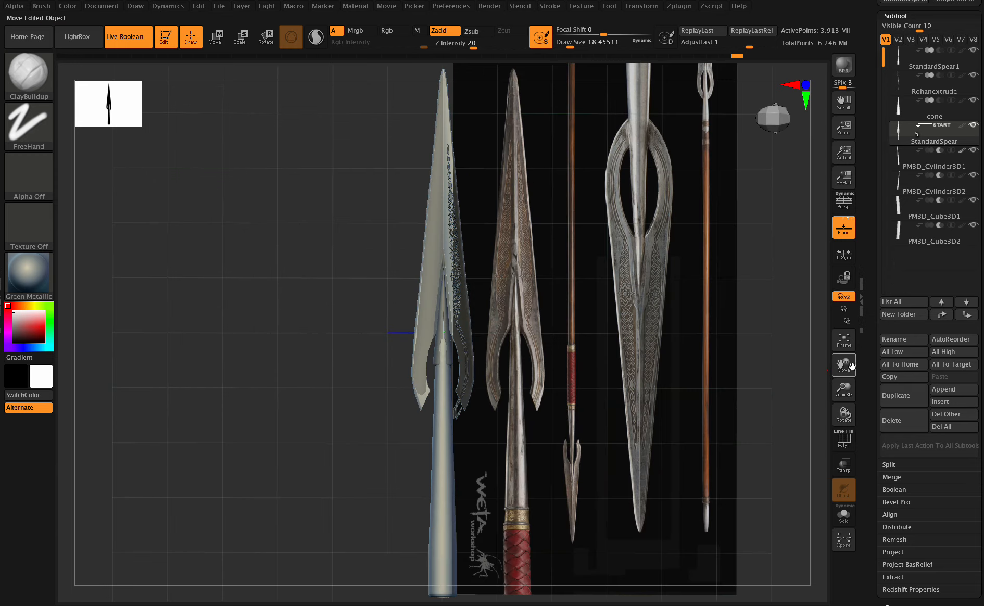
drag(843, 388, 901, 451)
drag(844, 365, 844, 461)
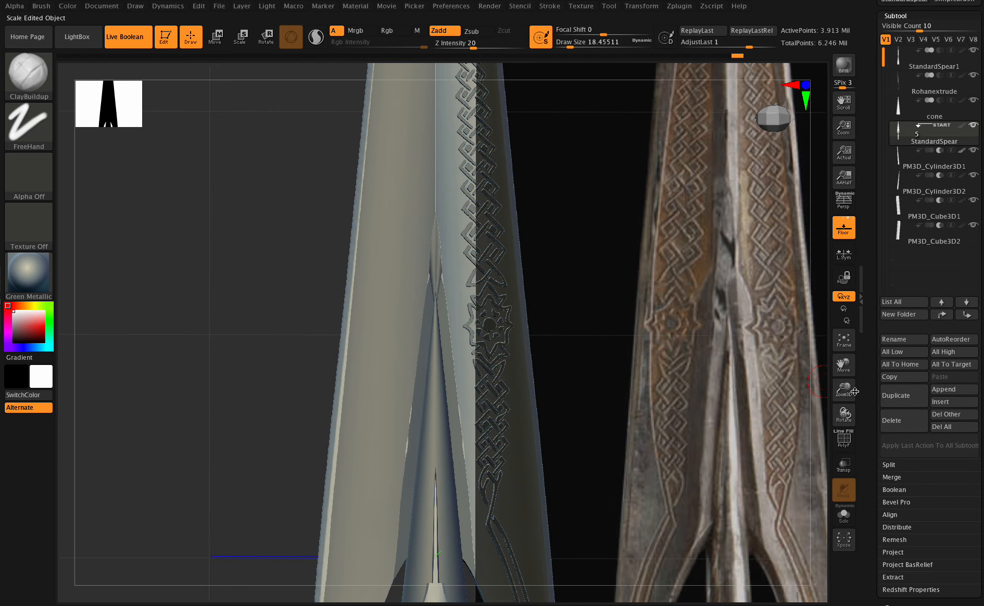
drag(843, 410, 843, 411)
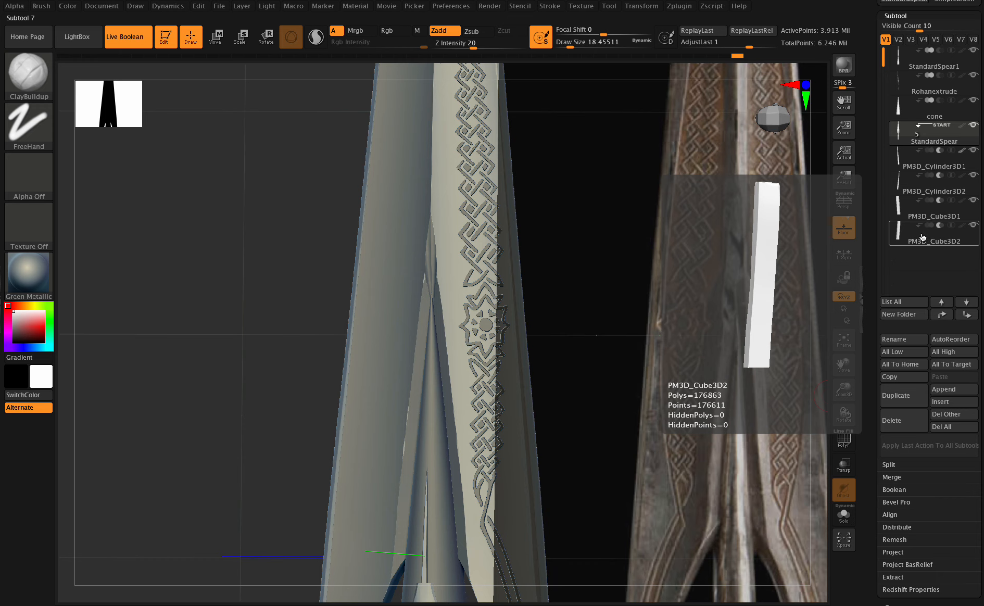
click(925, 213)
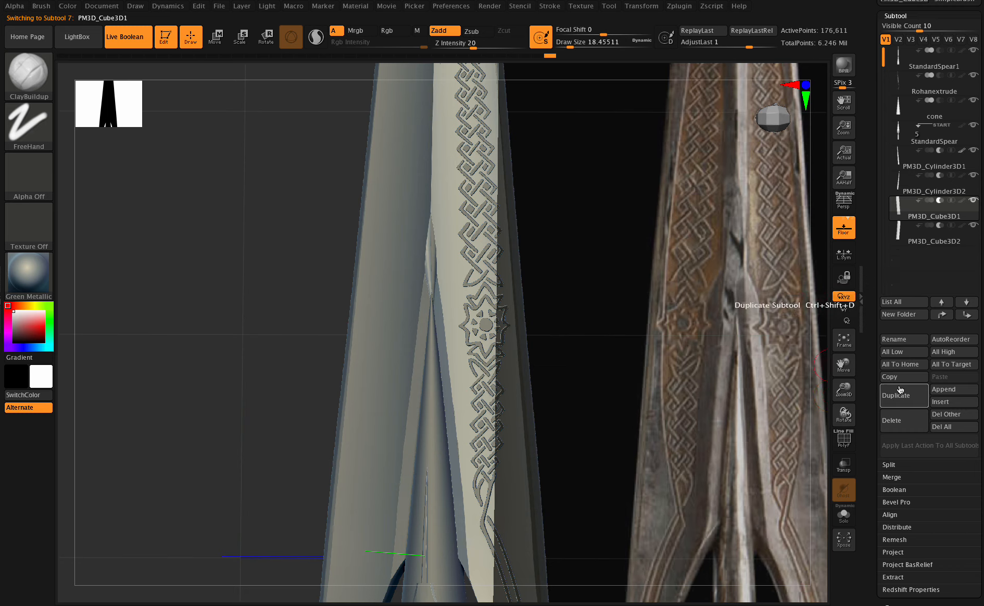
click(932, 242)
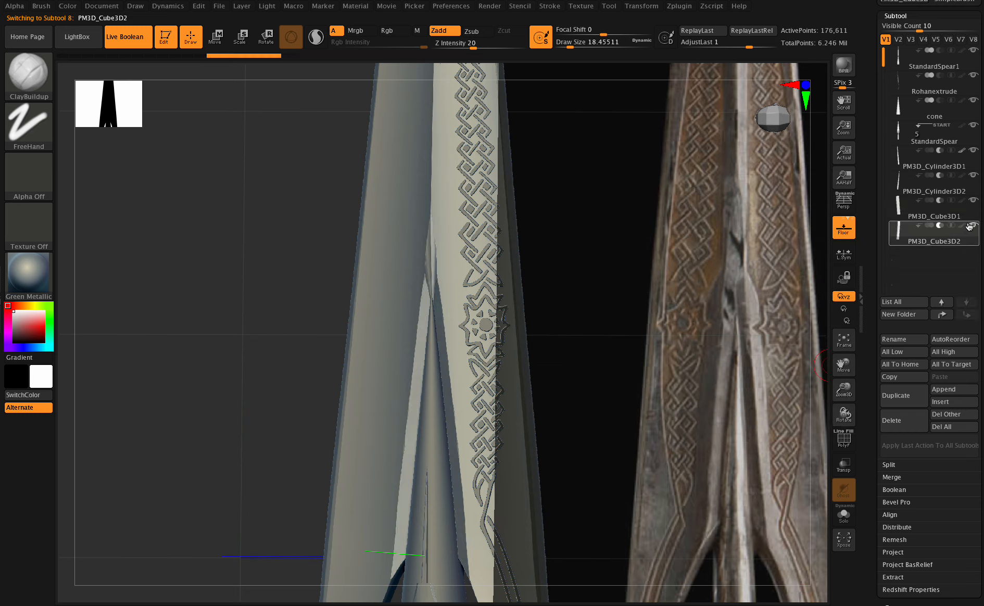
click(916, 212)
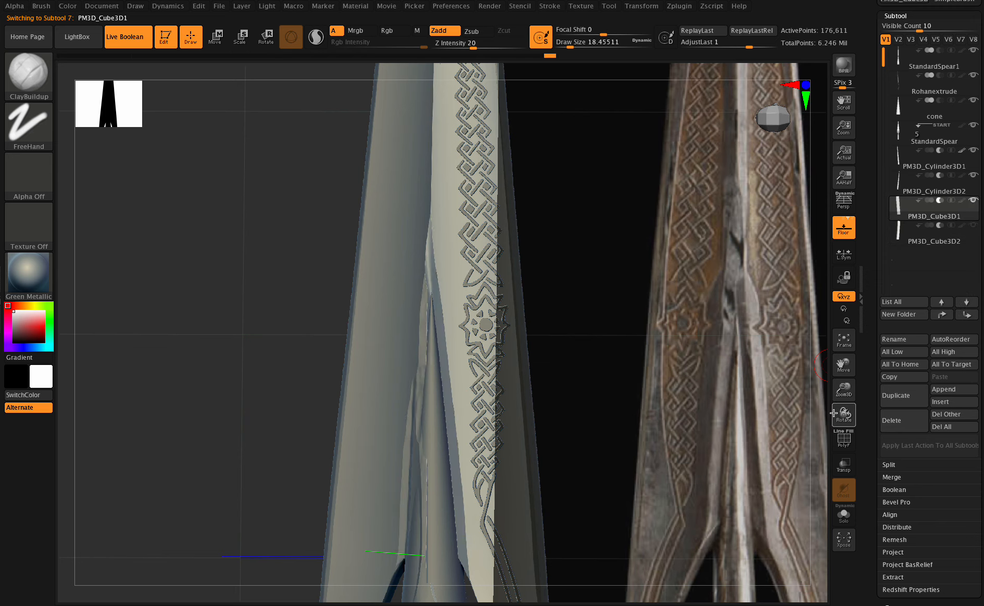
- Set the Move brush to draw size 39.14387 and mask the upper part of PM3D_Cube3D1 on the ornamented side of the ridge
drag(846, 415, 894, 324)
drag(843, 415, 843, 471)
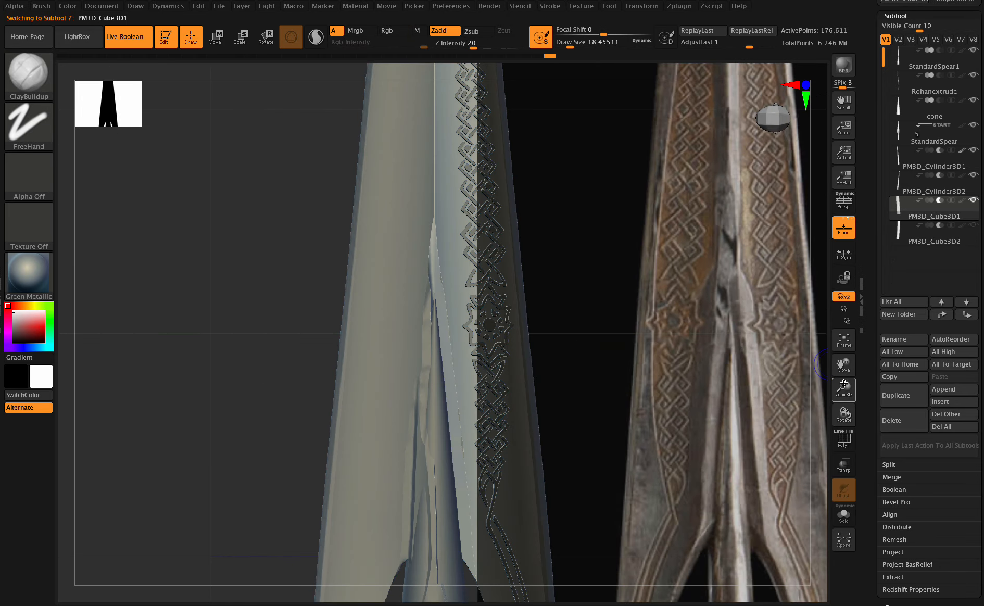
drag(844, 389, 844, 436)
drag(843, 363, 845, 499)
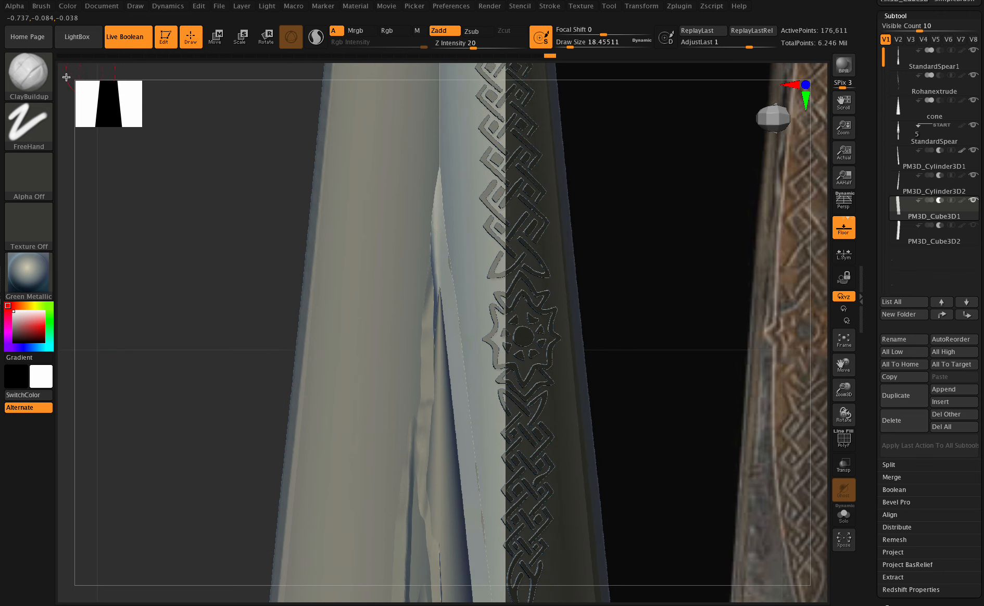
click(29, 73)
click(335, 84)
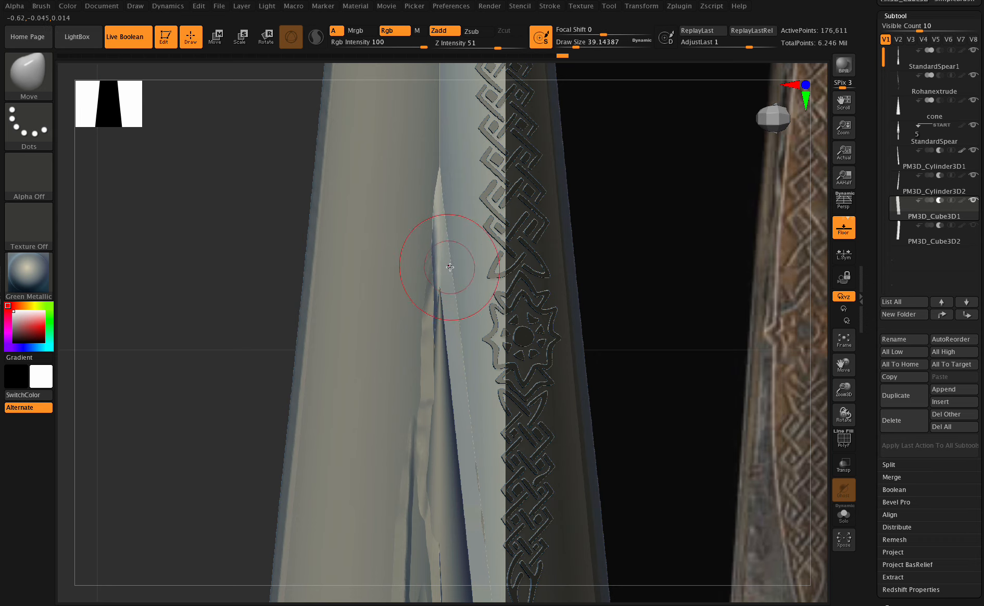
mouse_move(831, 396)
mouse_down()
mouse_move(835, 353)
mouse_move(831, 409)
mouse_up()
ctrl+drag(638, 109, 440, 381)
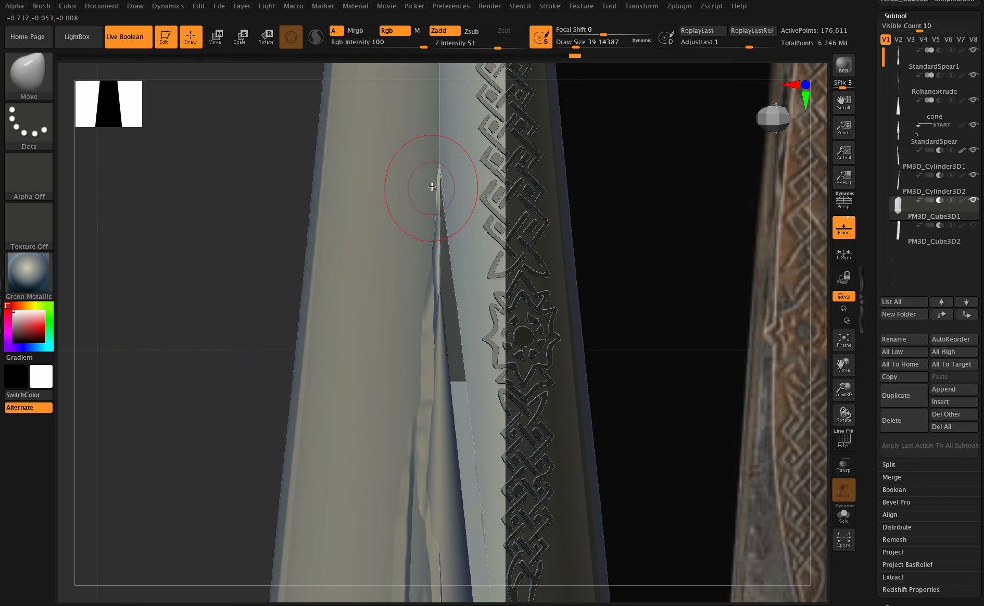
- Adjust the unmasked edge of the PM3D_Cube3D1 cut just below the ridge tip with the Move brush
drag(428, 241, 438, 295)
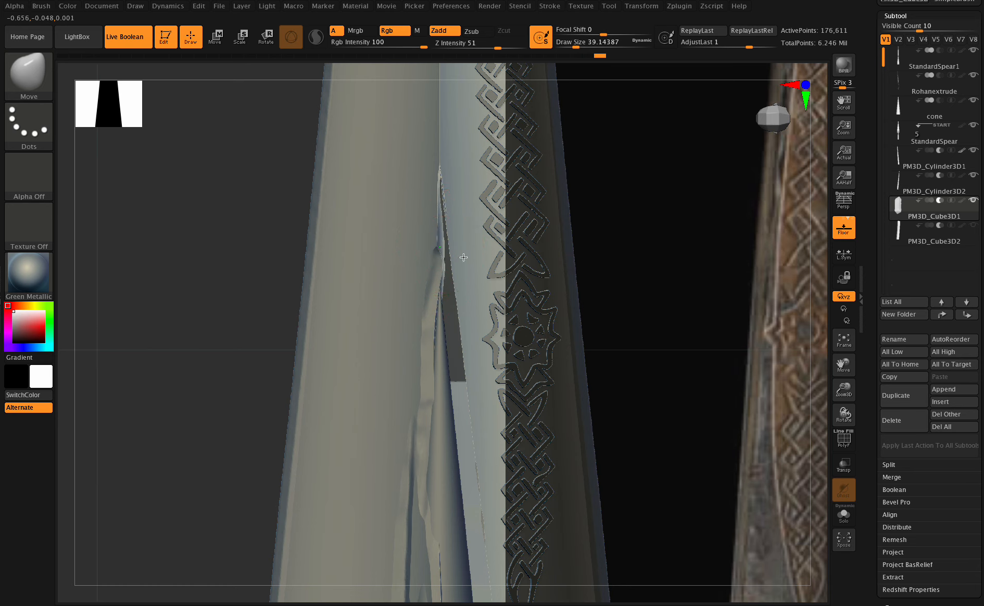
drag(842, 410, 838, 383)
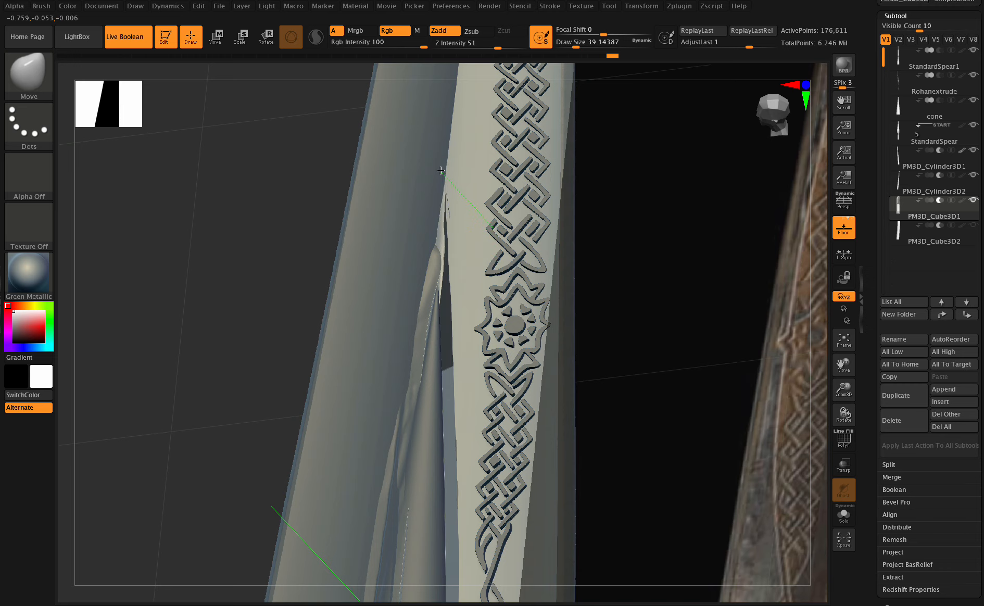
drag(840, 413, 834, 408)
key(shift)
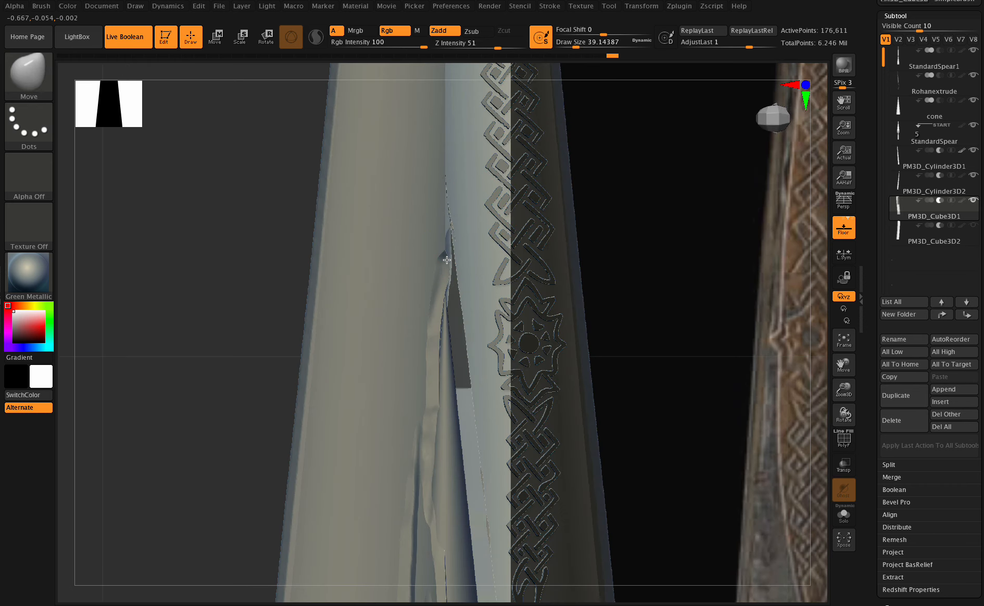
- Pull the unmasked PM3D_Cube3D1 edge across the ridge's centre line below the tip with the Move brush
drag(447, 260, 452, 283)
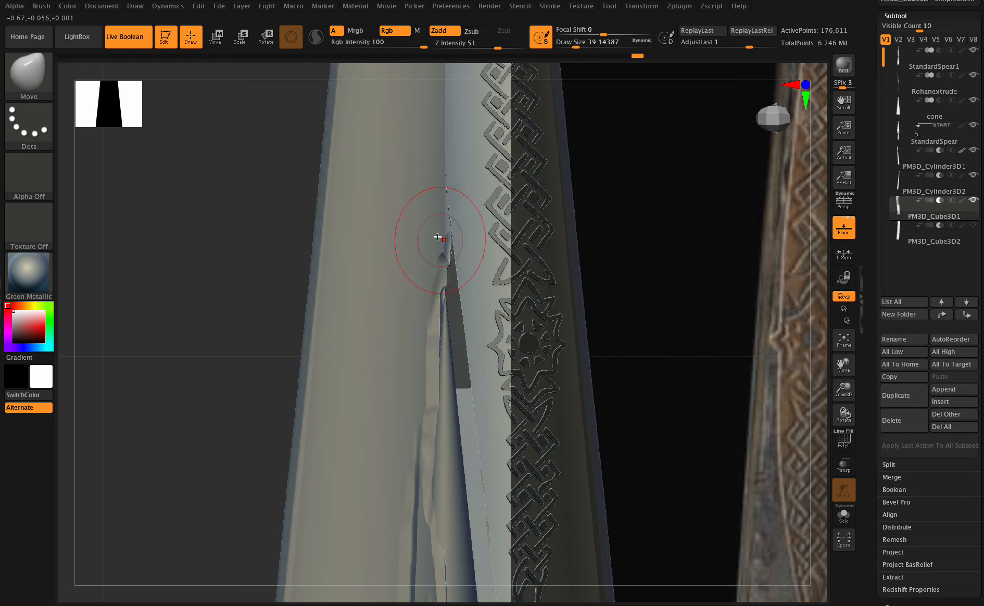
drag(427, 204, 432, 188)
drag(441, 239, 443, 291)
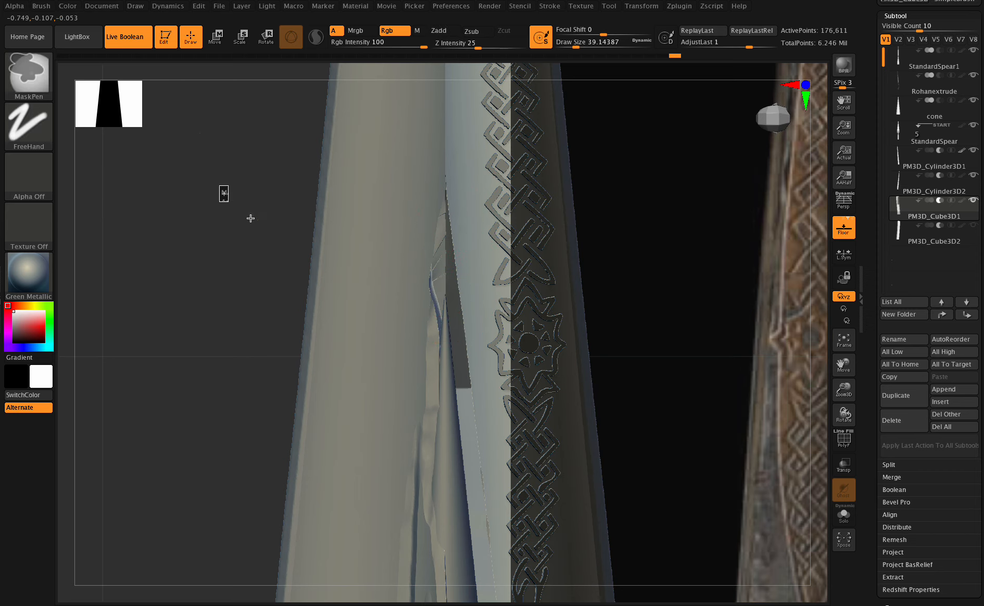
- Clear the mask on PM3D_Cube3D1 and delete its upper geometry extending past the ridge's centre line
key(ctrl+shift+z)
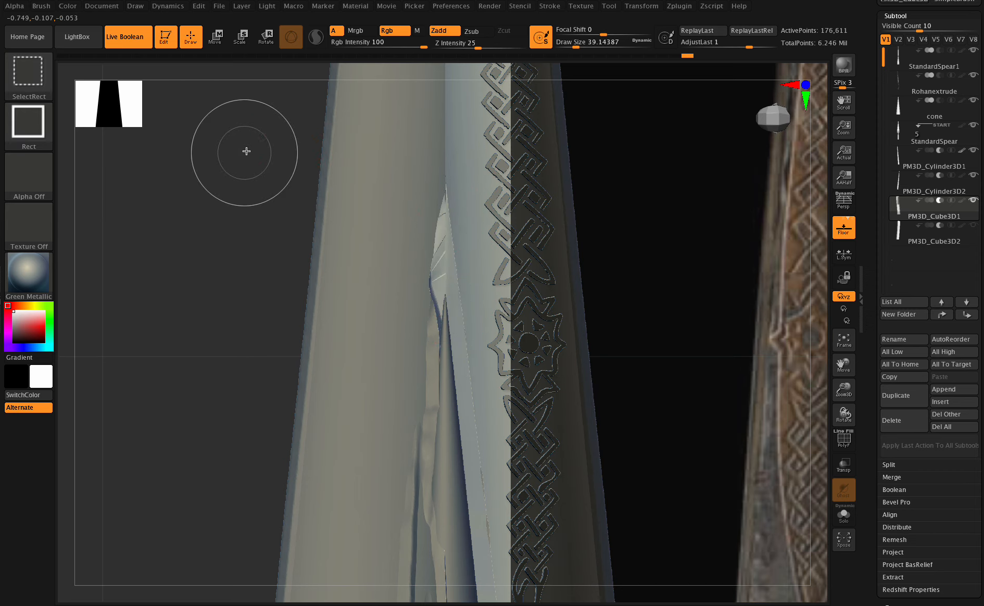
mouse_move(228, 122)
ctrl+shift+mouse_down()
mouse_move(368, 303)
mouse_move(443, 370)
mouse_move(445, 412)
ctrl+shift+mouse_up()
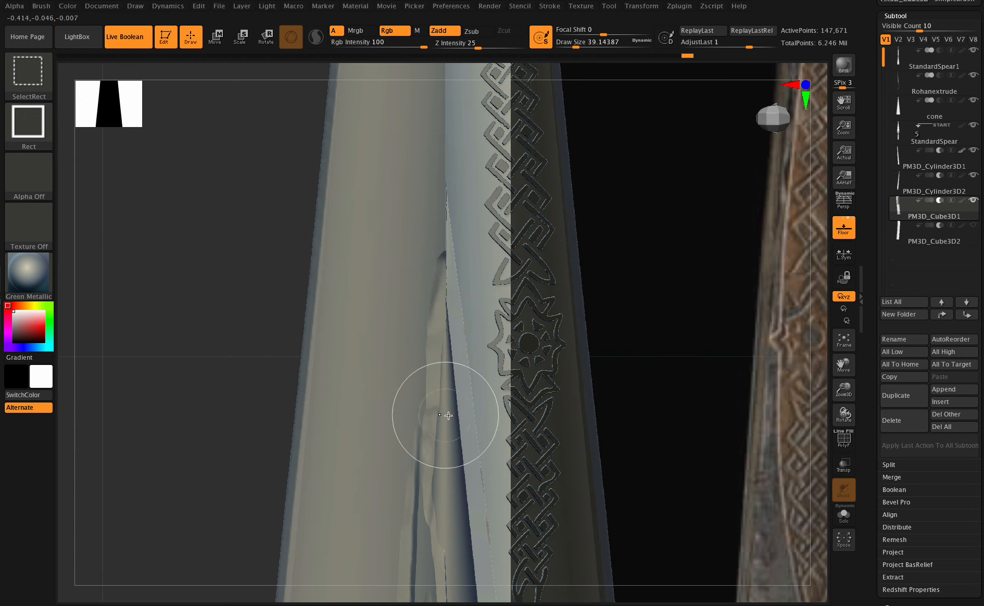
drag(981, 330, 980, 317)
scroll(980, 317, down, 4)
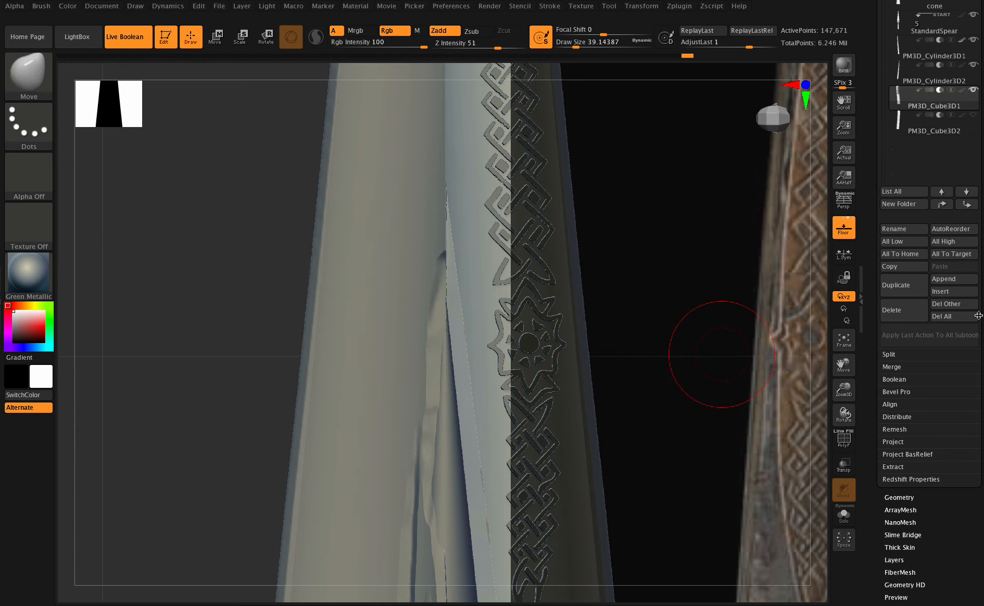
click(899, 497)
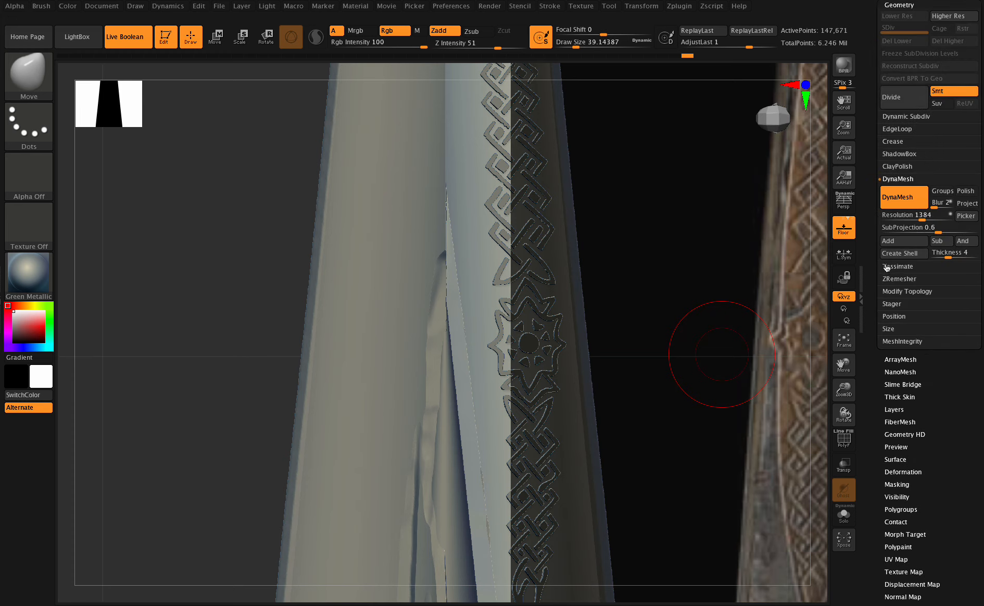
click(896, 253)
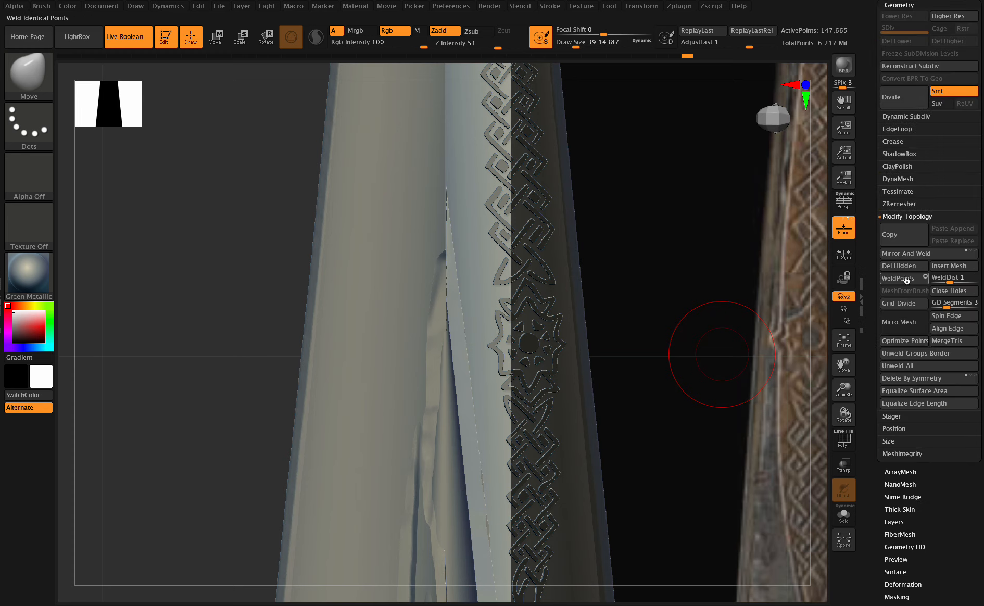
- Remesh the trimmed PM3D_Cube3D1 with DynaMesh at resolution 1384
click(895, 166)
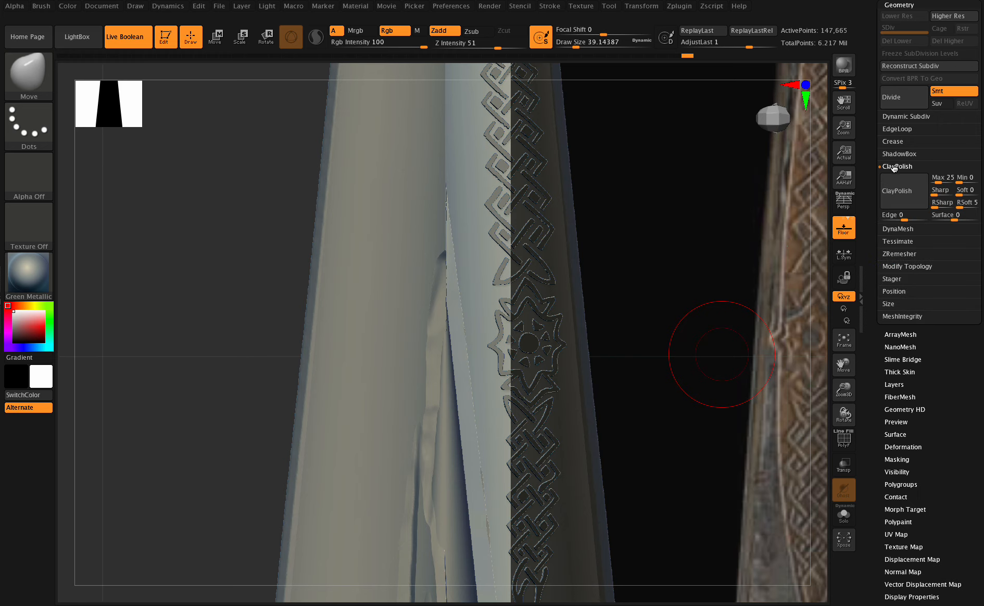
click(895, 166)
click(895, 179)
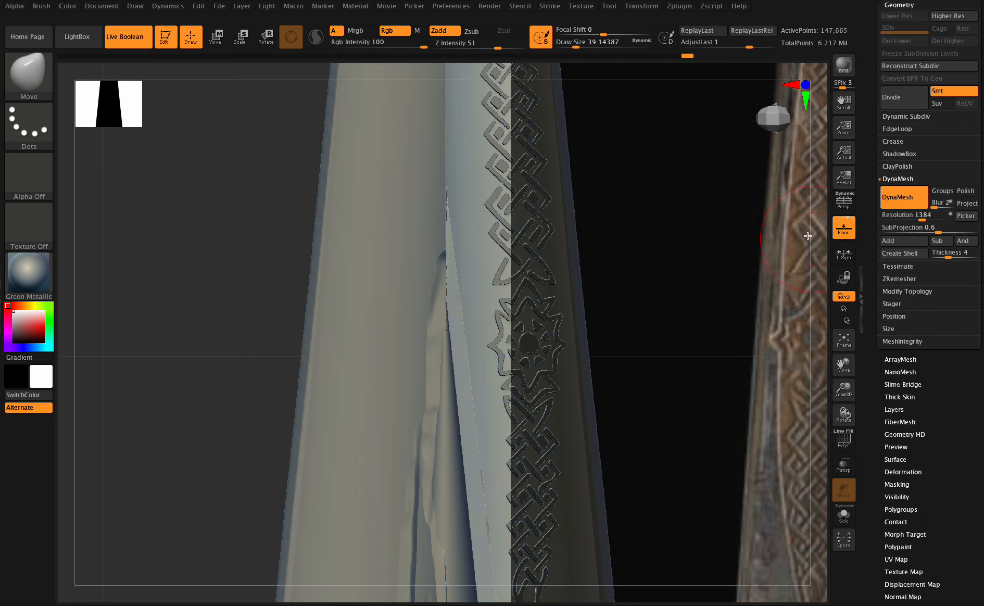
ctrl+drag(668, 214, 707, 268)
drag(842, 409, 851, 372)
drag(843, 414, 852, 396)
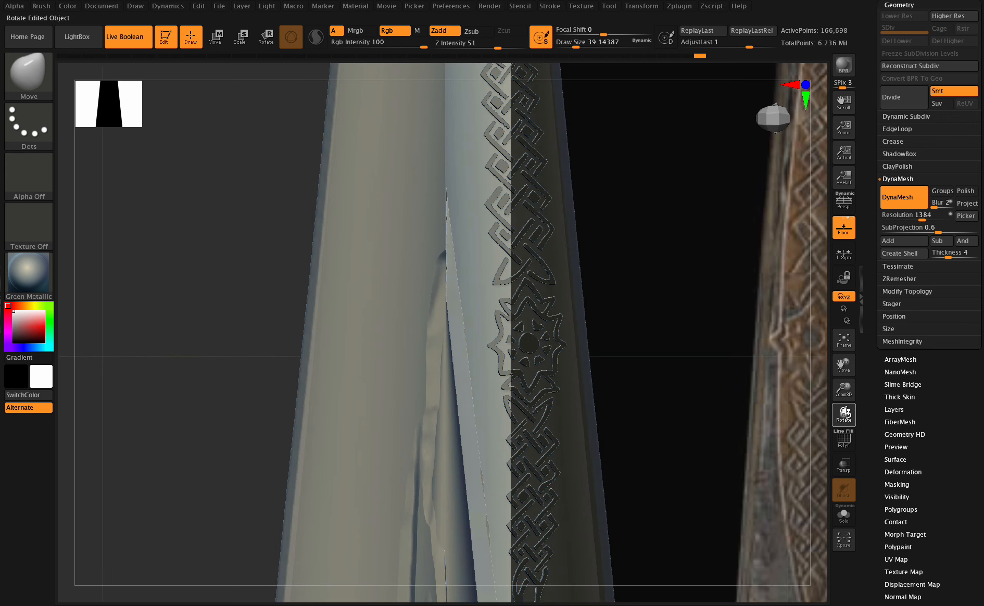
- Replace PM3D_Cube3D2 with a duplicate of PM3D_Cube3D1 set to boolean subtraction
scroll(938, 156, up, 10)
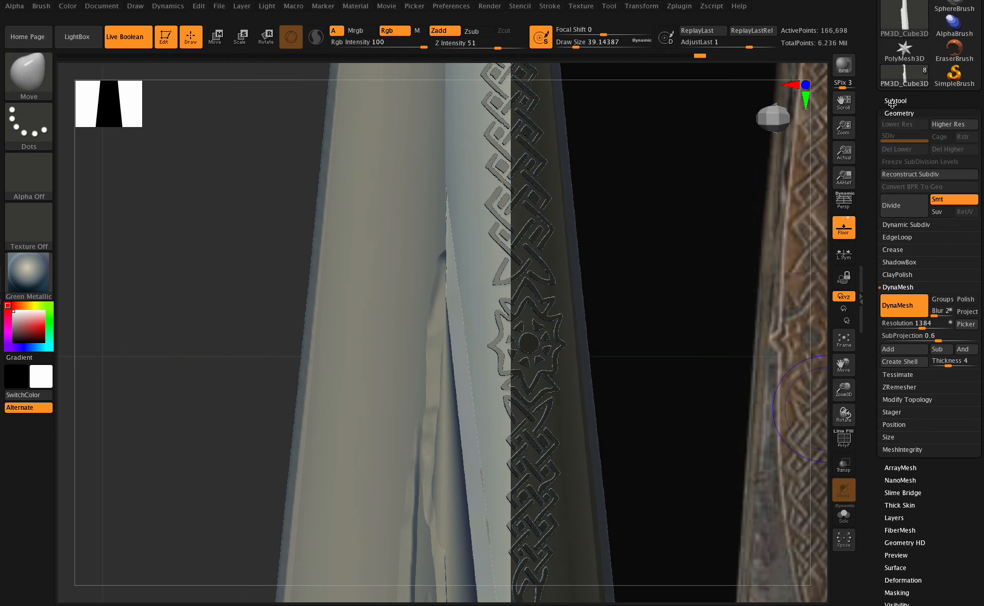
click(954, 238)
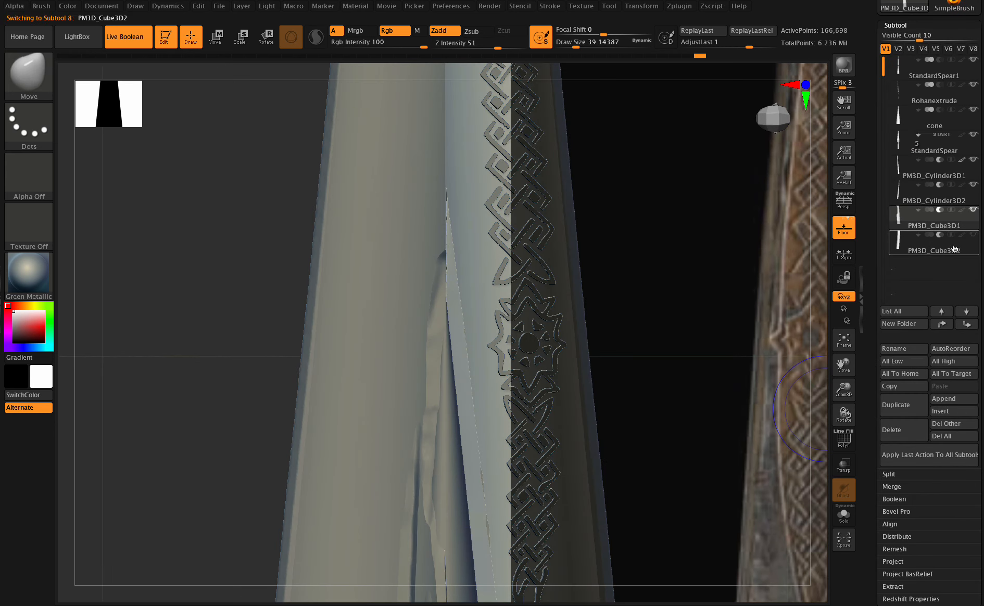
click(904, 432)
click(903, 408)
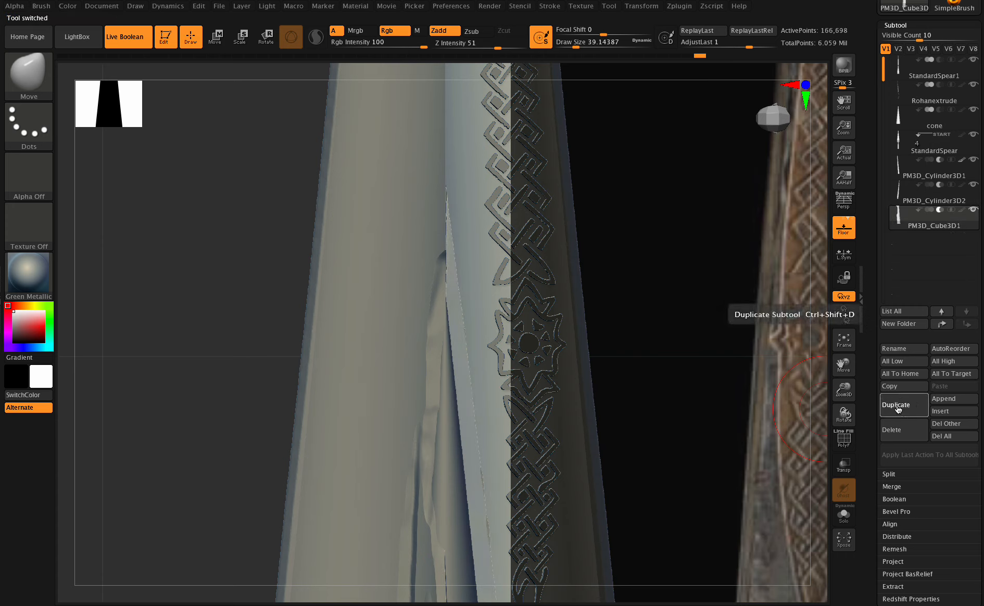
scroll(962, 280, down, 2)
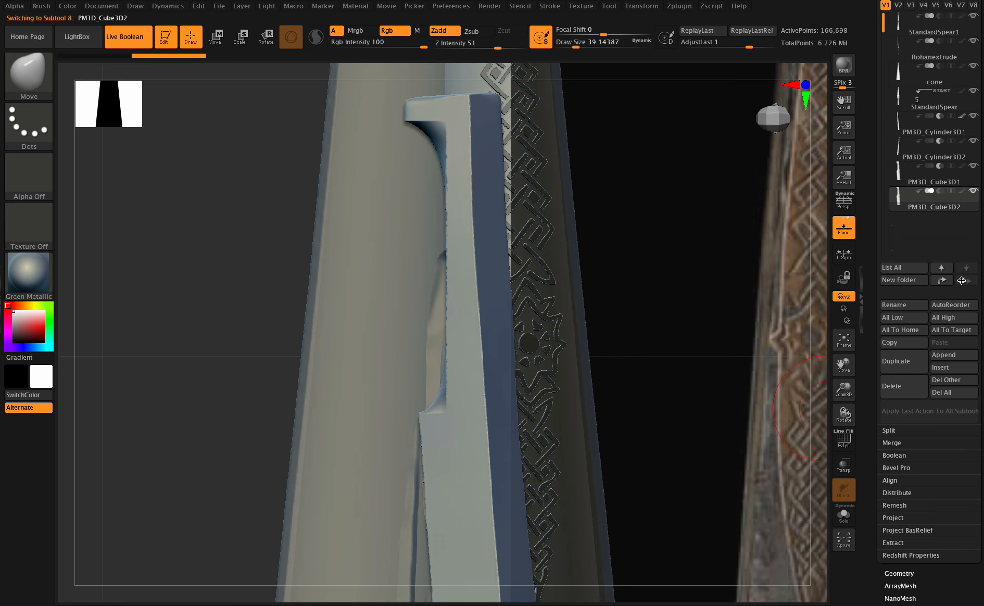
click(945, 192)
- Flip the duplicated cut PM3D_Cube3D2 to the opposite side of the ridge with the Mirror deformation
scroll(928, 488, down, 6)
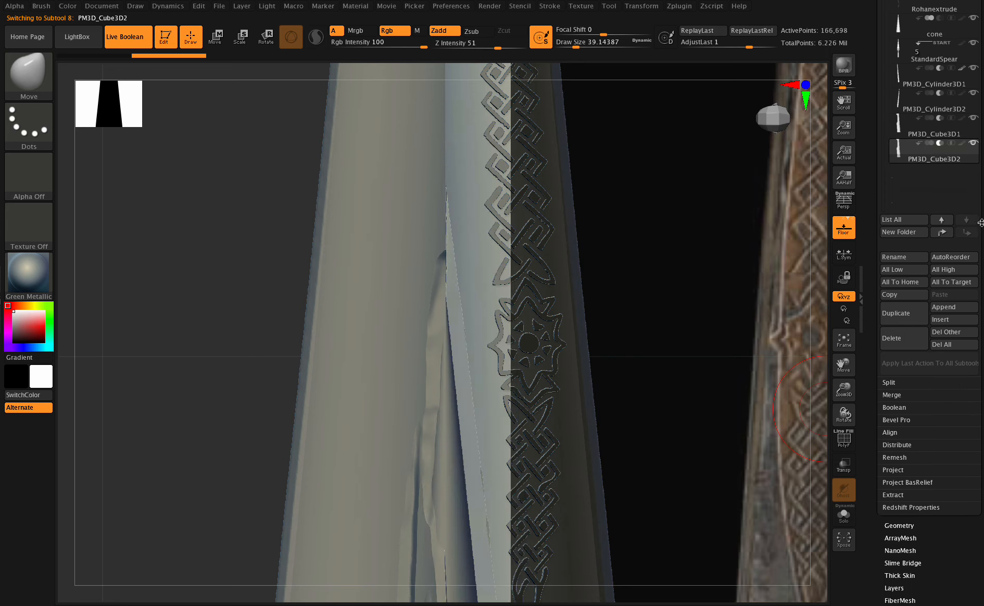
click(905, 544)
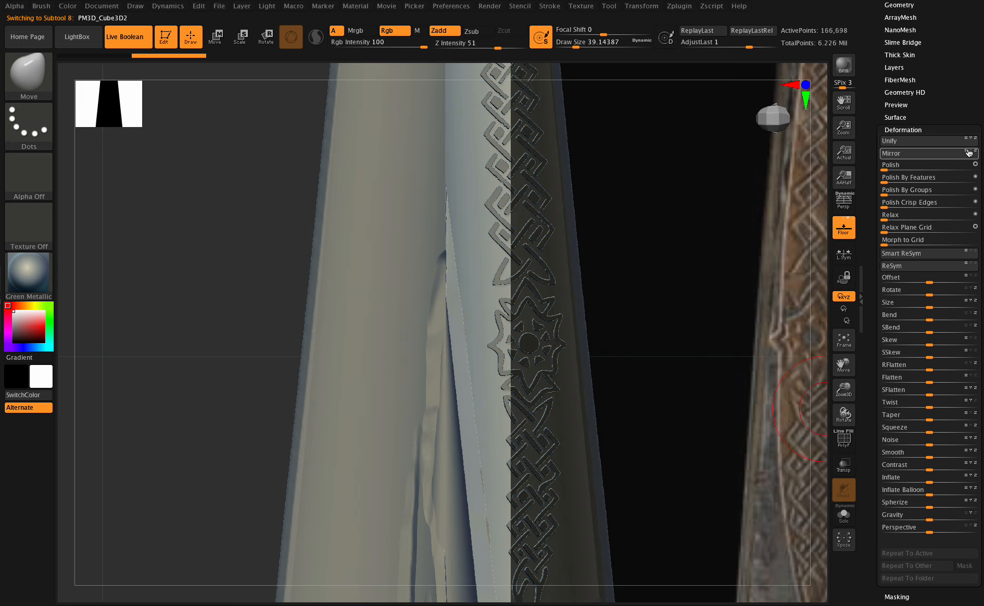
click(939, 155)
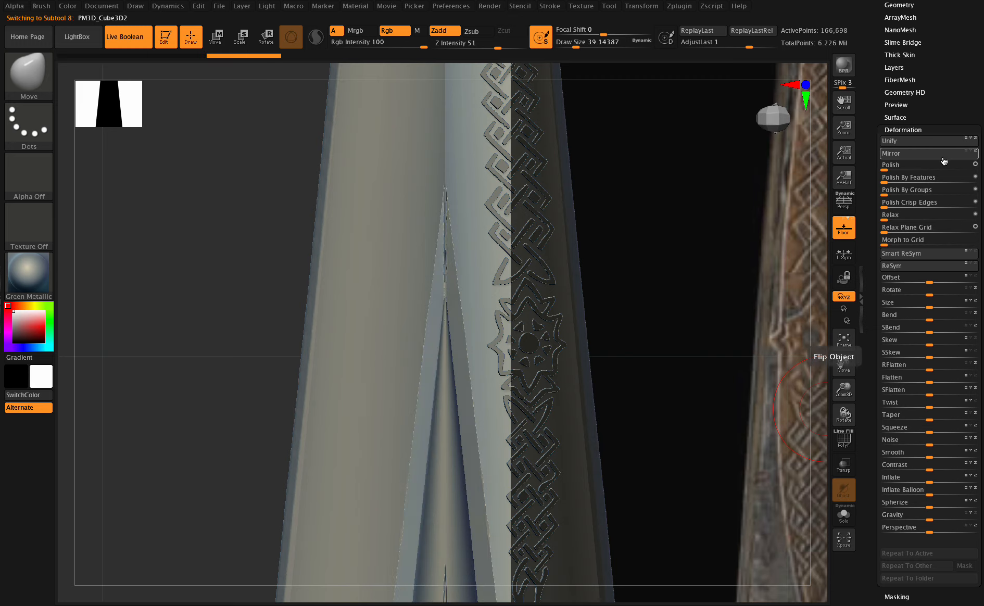
drag(840, 404, 850, 415)
mouse_move(844, 414)
mouse_down()
mouse_move(860, 414)
mouse_move(850, 414)
mouse_up()
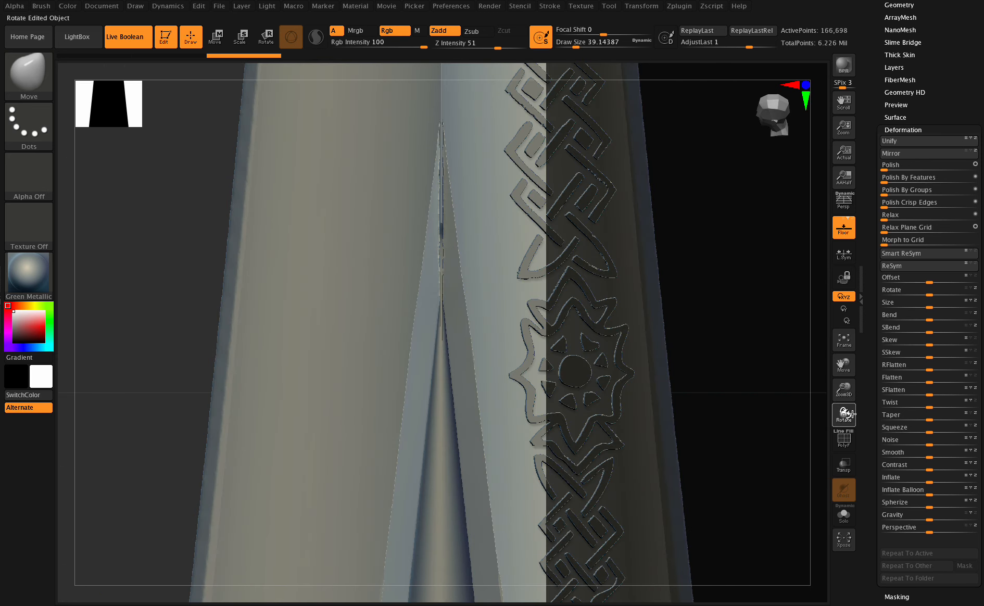
- Select PM3D_Cube3D1 and refine its edge near the ridge tip with the Move brush at draw size 86.82372
scroll(945, 75, up, 3)
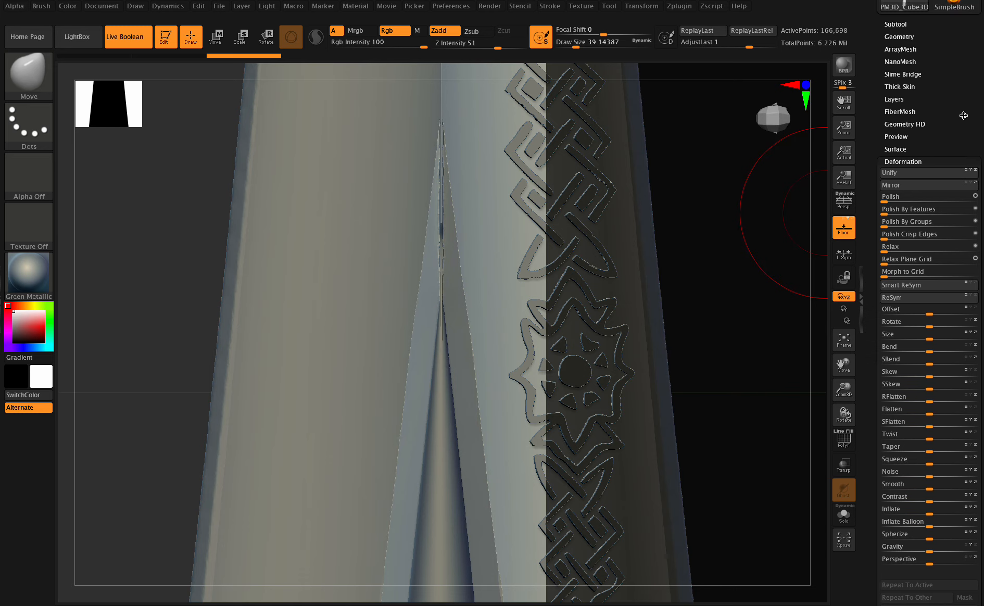
click(899, 58)
click(935, 215)
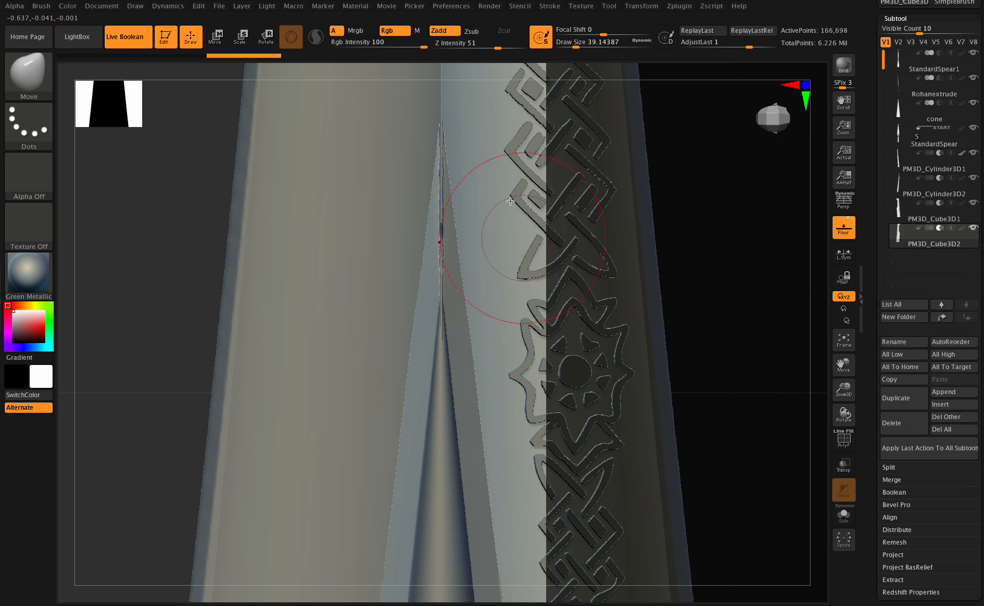
click(922, 217)
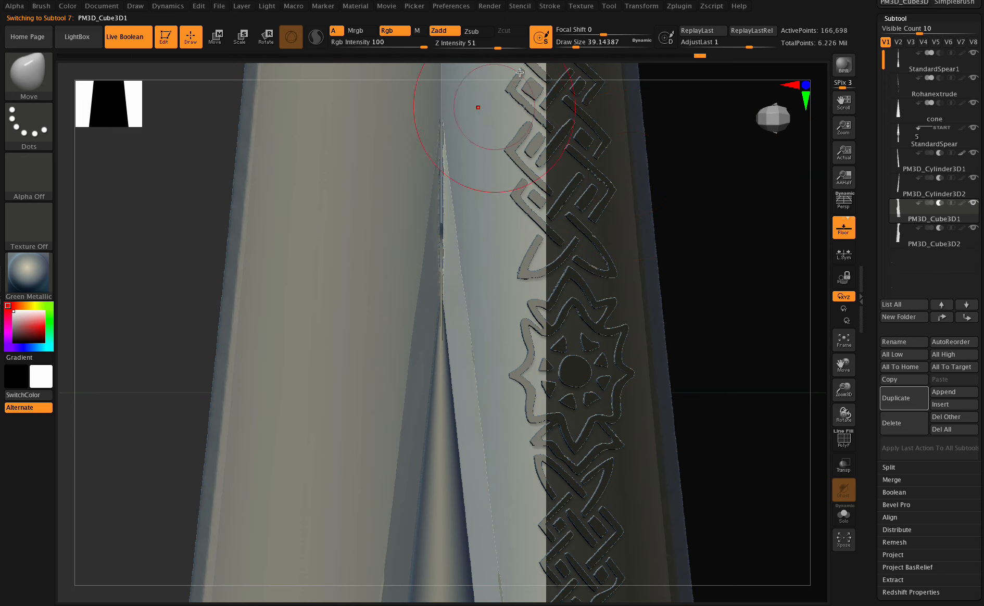
click(585, 44)
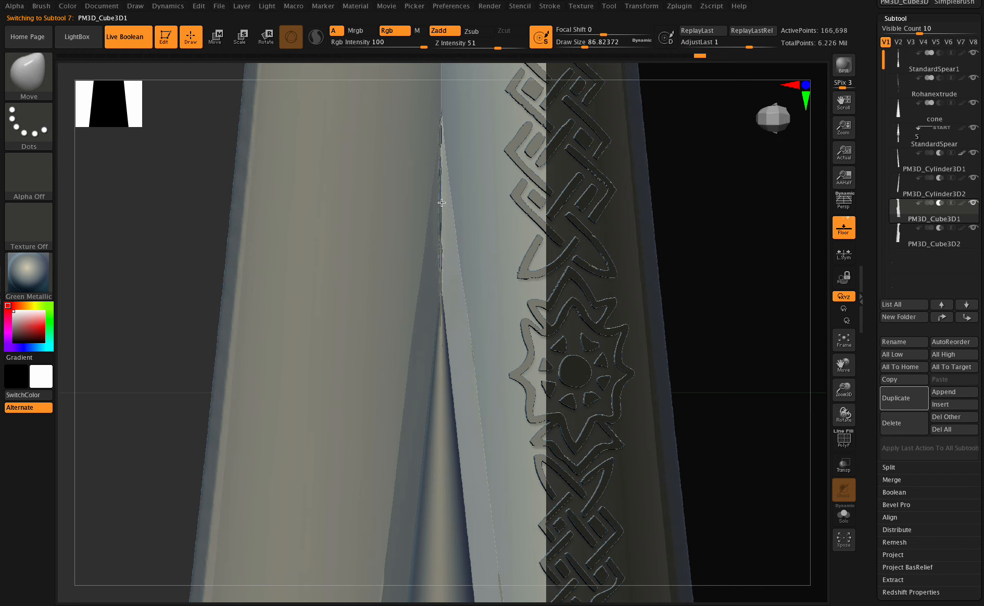
- Replace PM3D_Cube3D2 with a fresh duplicate of PM3D_Cube3D1, mirrored across the ridge and set to boolean subtraction
click(923, 245)
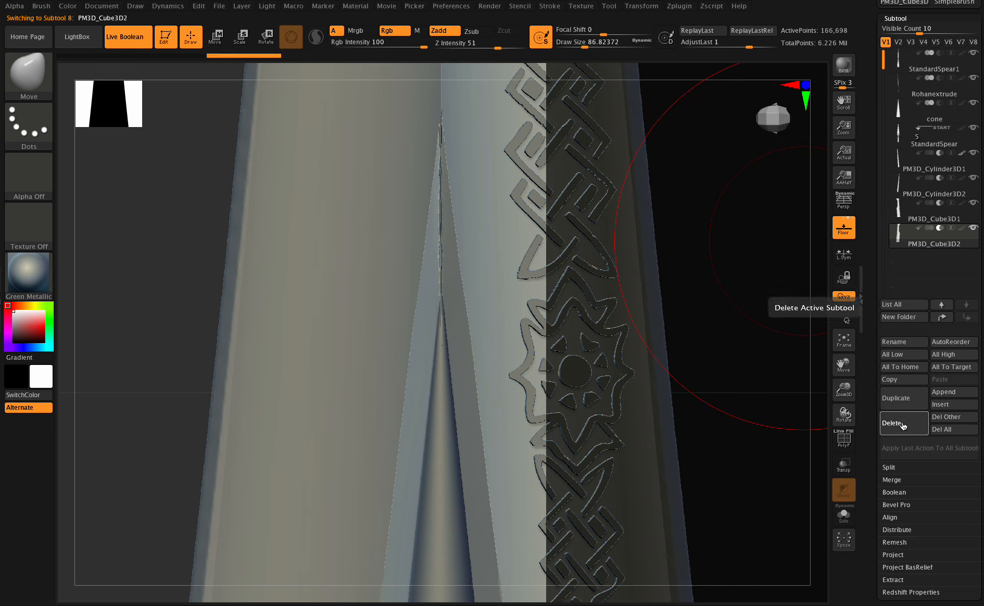
click(904, 424)
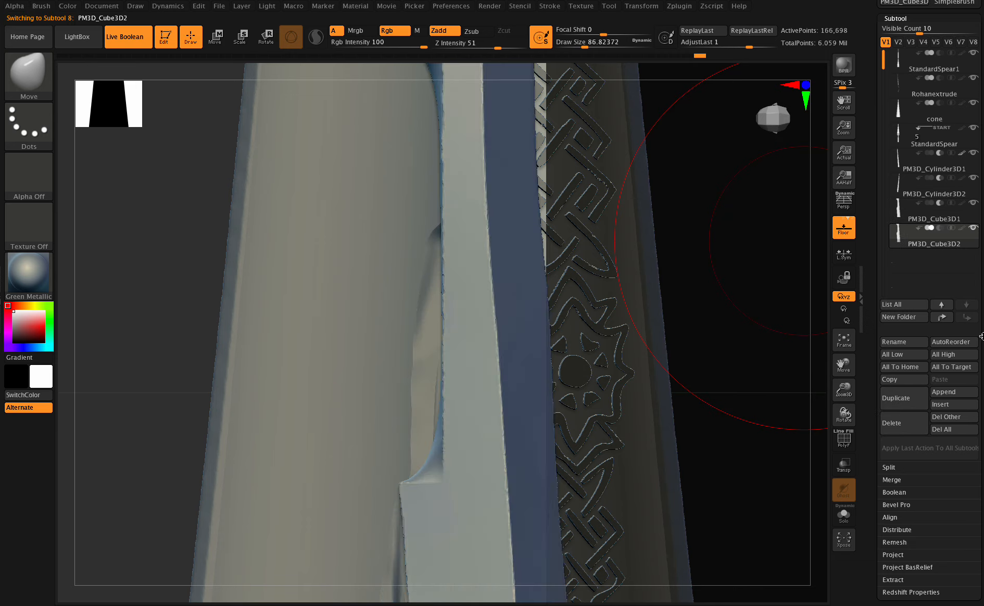
scroll(916, 500, down, 5)
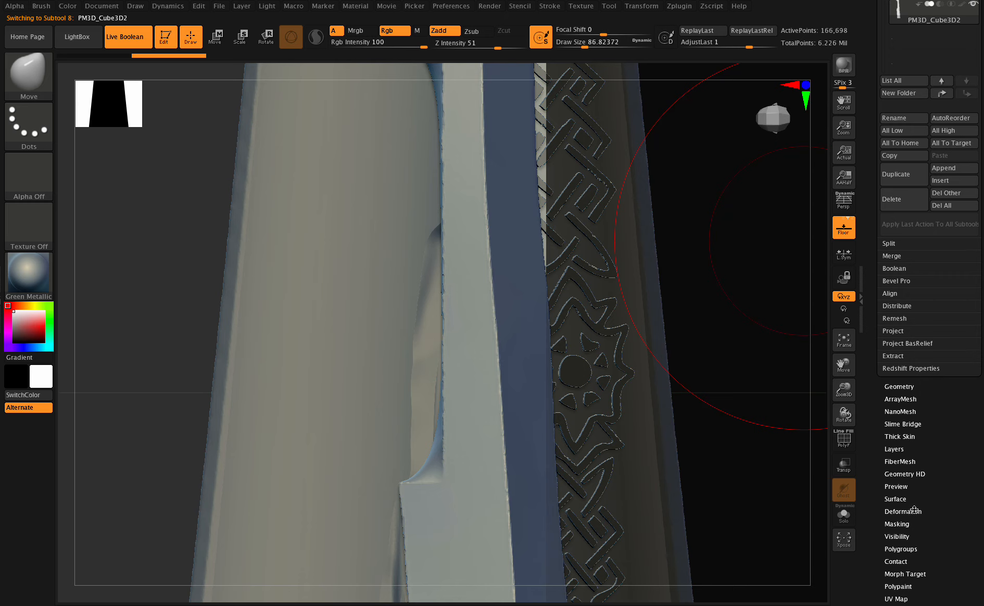
click(904, 511)
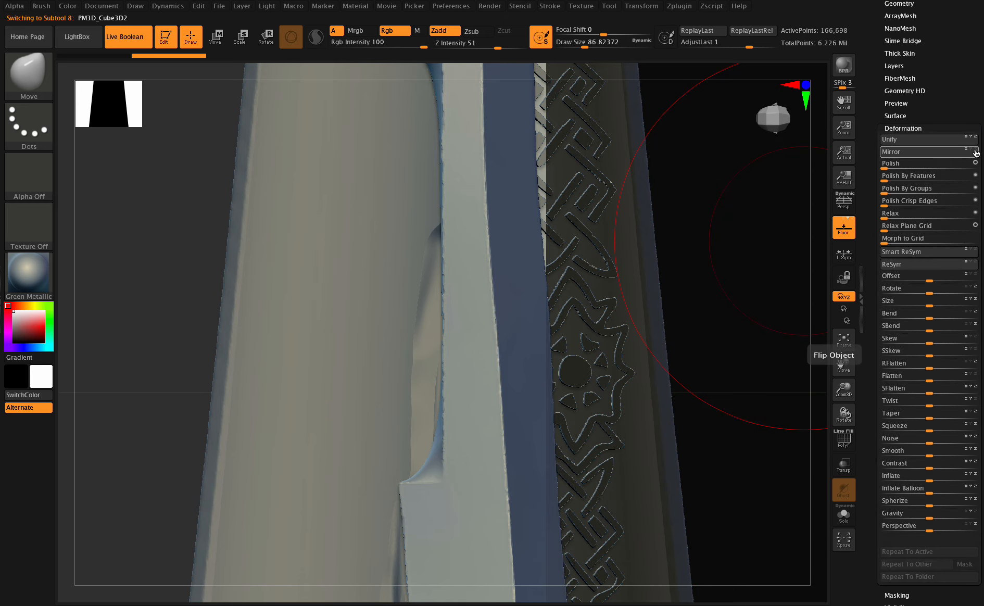
click(949, 154)
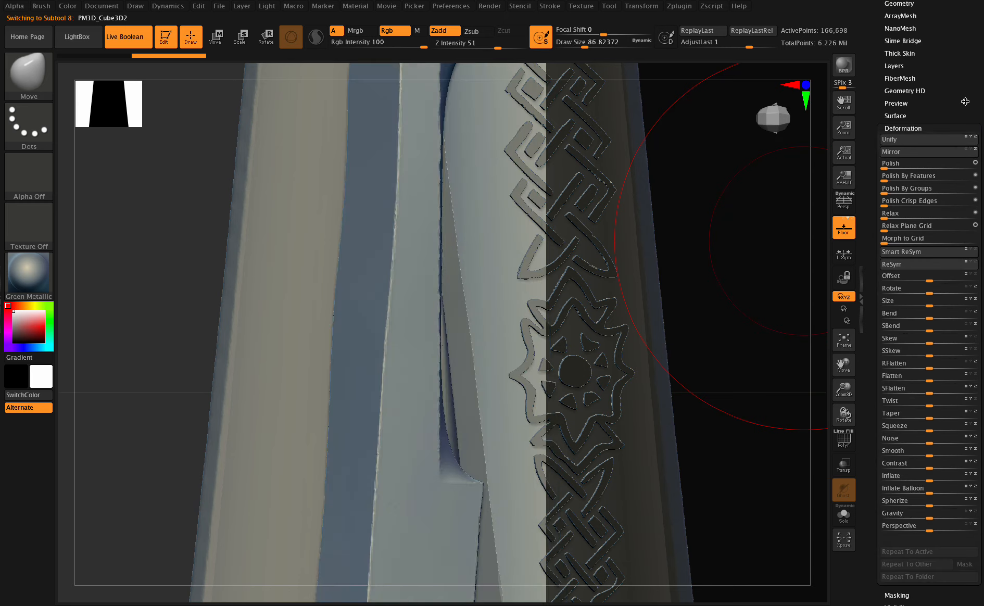
scroll(927, 157, up, 10)
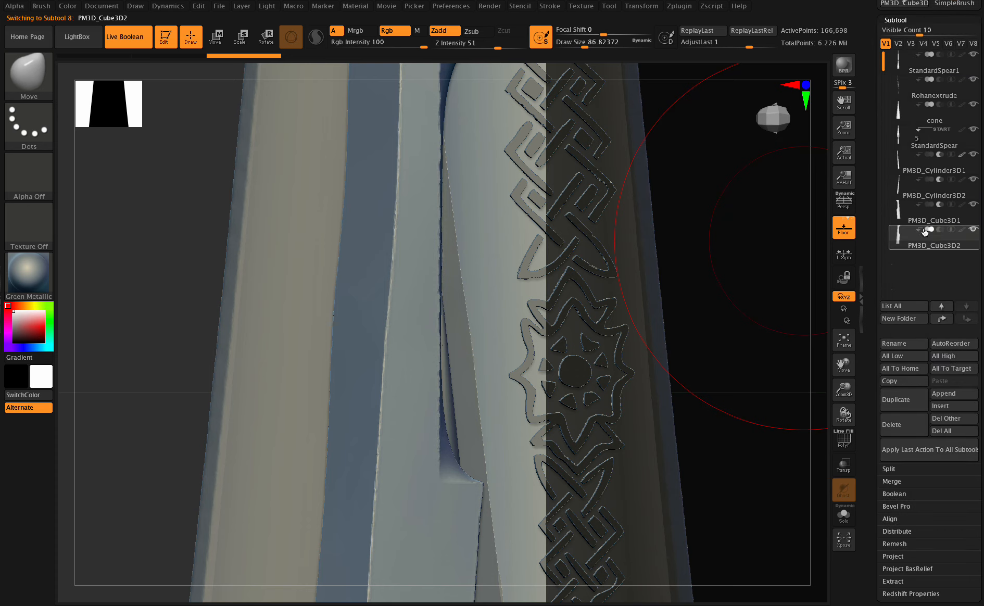
click(940, 233)
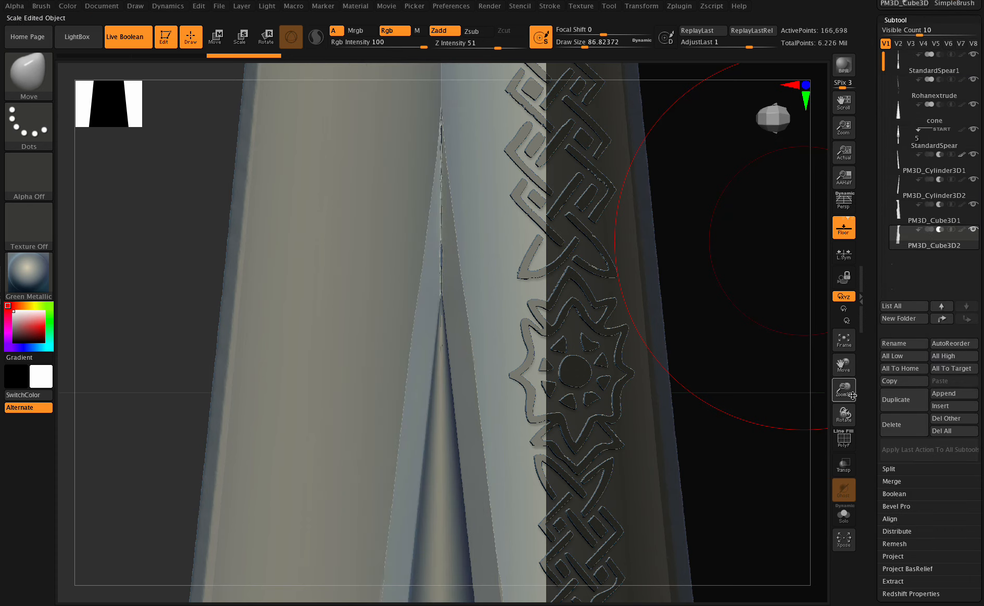
- Inspect the paired cuts along the ridge and socket from several angles and turn off the floor display
drag(851, 413, 855, 399)
mouse_move(854, 394)
mouse_down()
mouse_move(833, 374)
mouse_move(835, 395)
mouse_up()
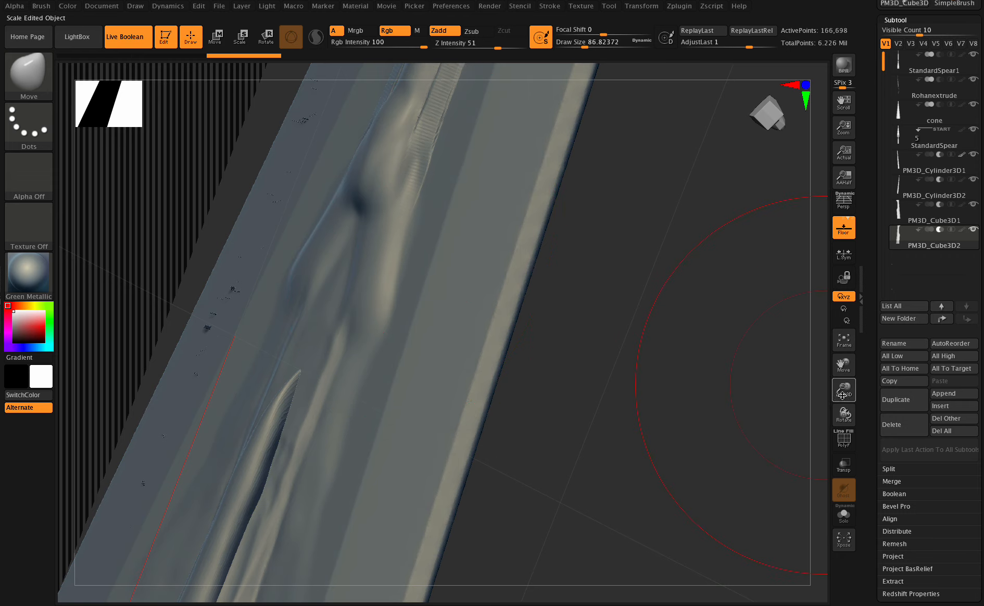
drag(843, 414, 908, 438)
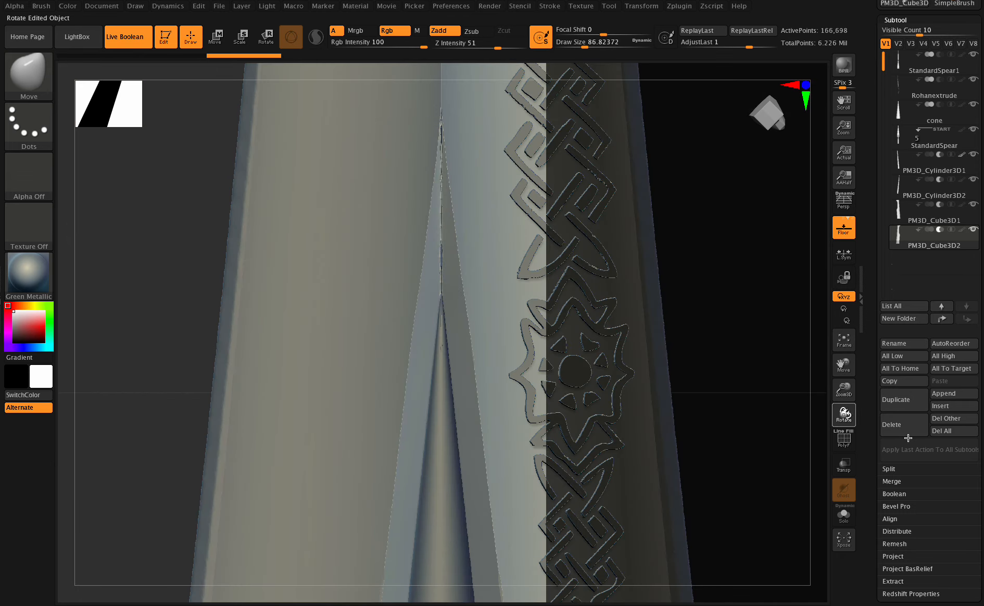
drag(844, 390, 815, 353)
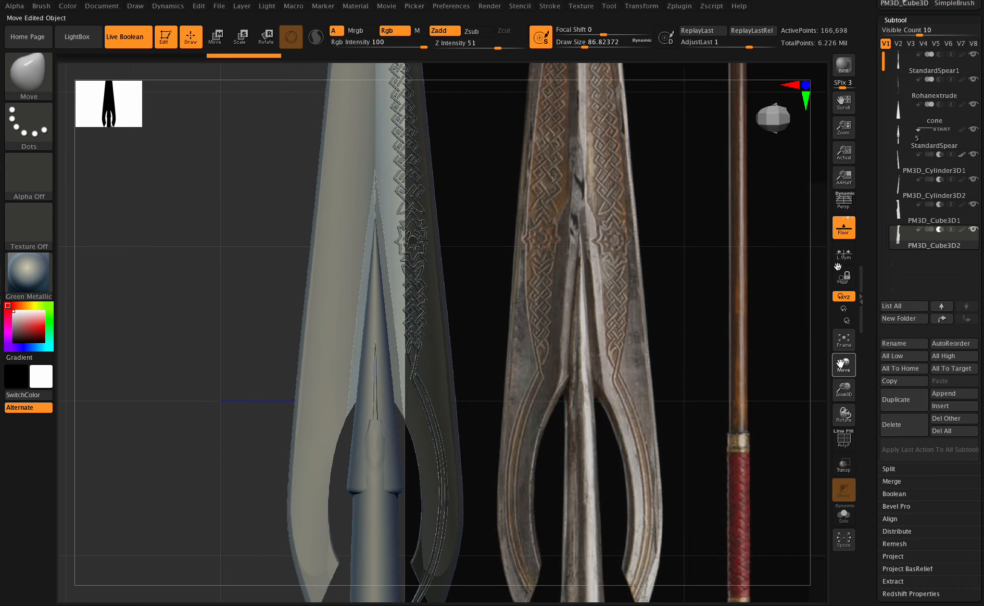
click(843, 228)
drag(845, 414, 842, 415)
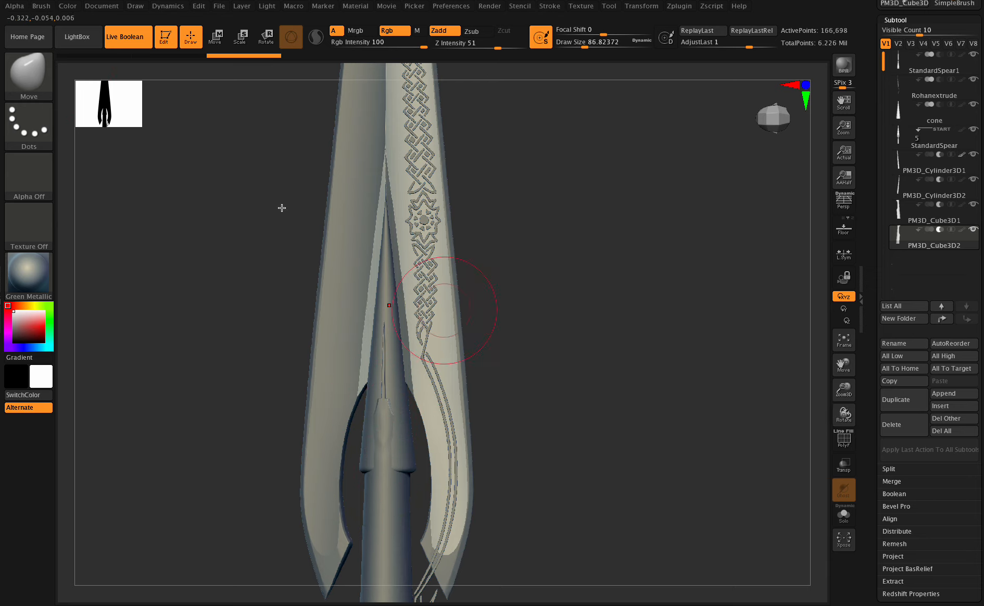
- Switch to the Flatten brush and try a stroke where the thin spike meets the shaft tip
click(221, 44)
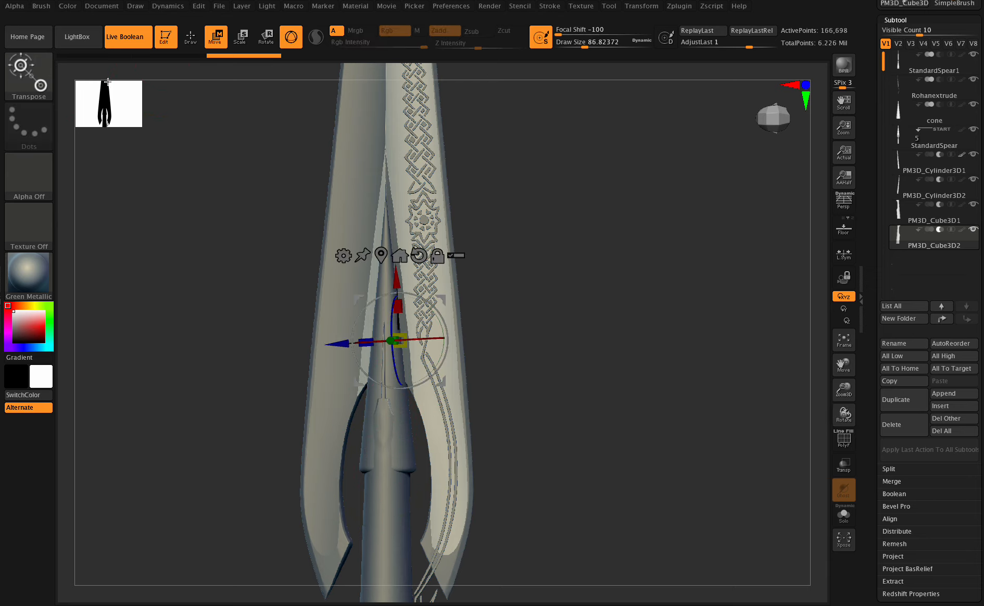
click(190, 39)
key(b)
key(f)
key(l)
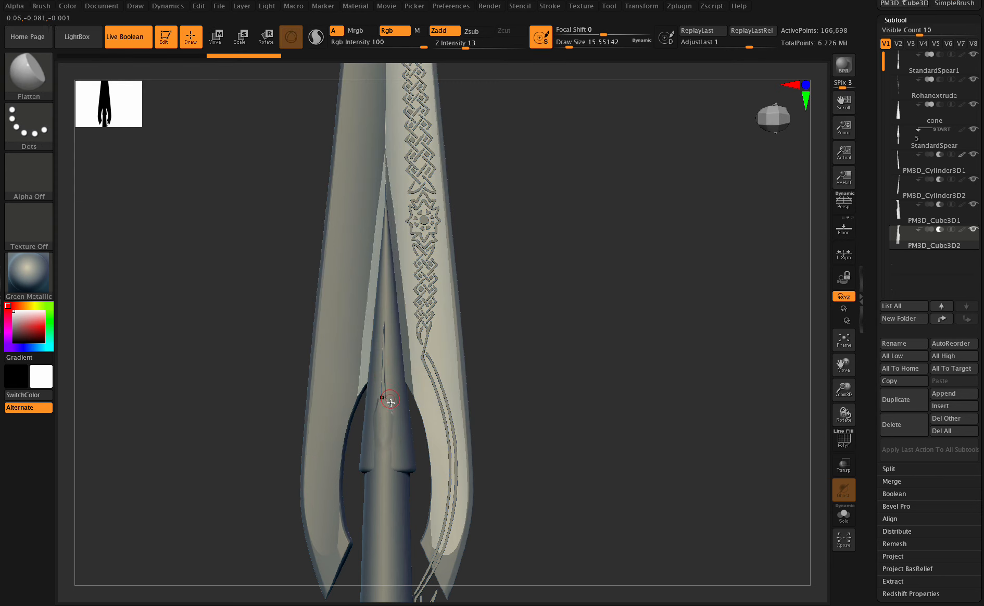
drag(384, 384, 390, 401)
key(ctrl+shift+z)
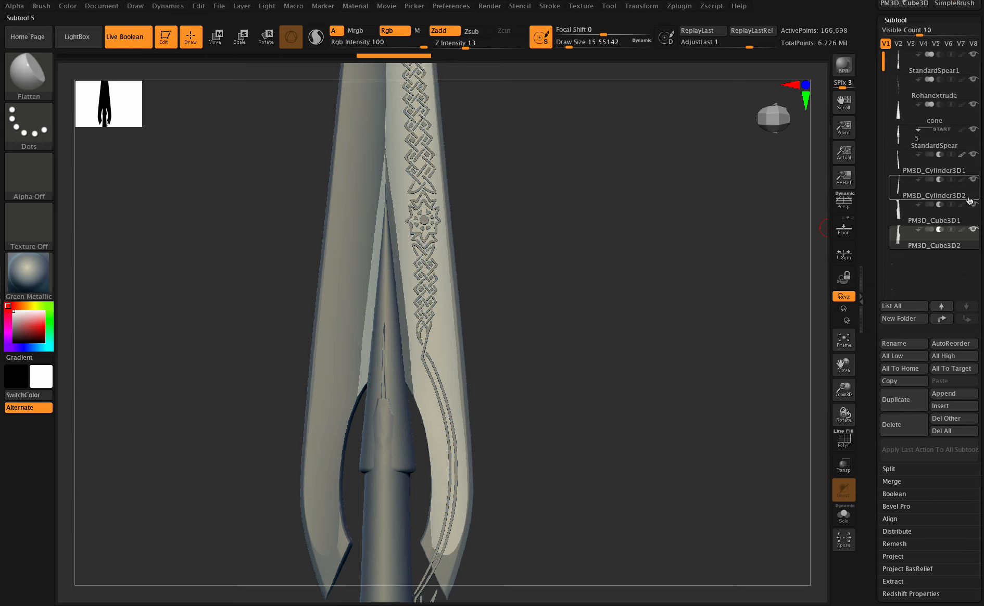
- Select StandardSpear and flatten the thin spike and the shaft tip on the socket with draw size 39.14387
alt+click(394, 506)
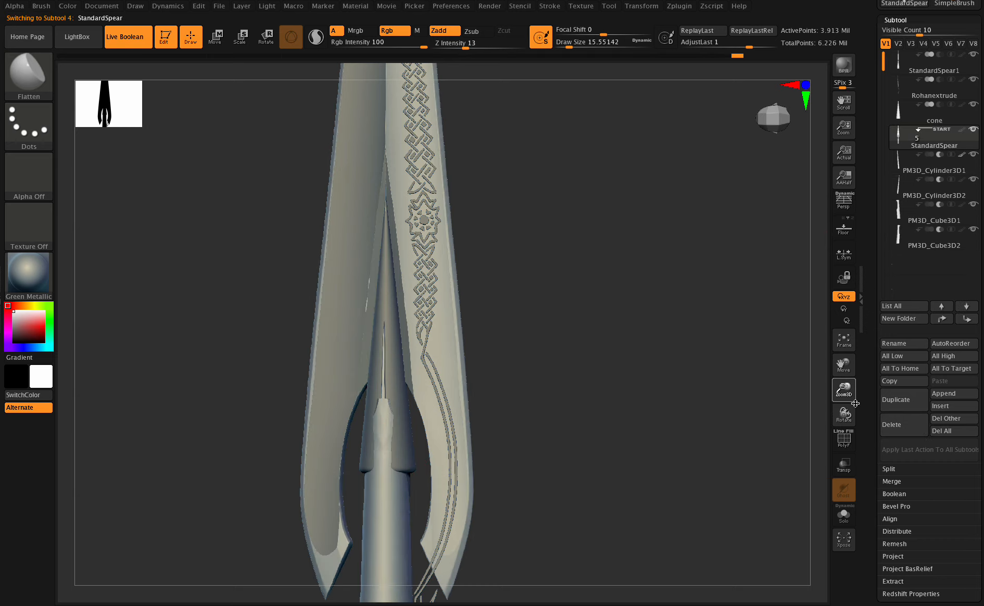
drag(855, 404, 907, 401)
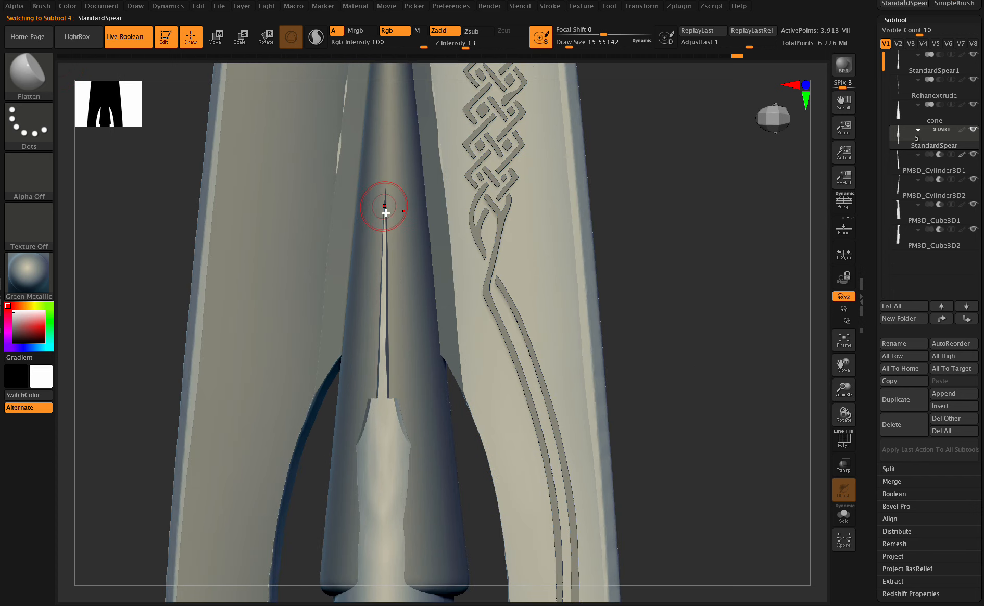
key(shift)
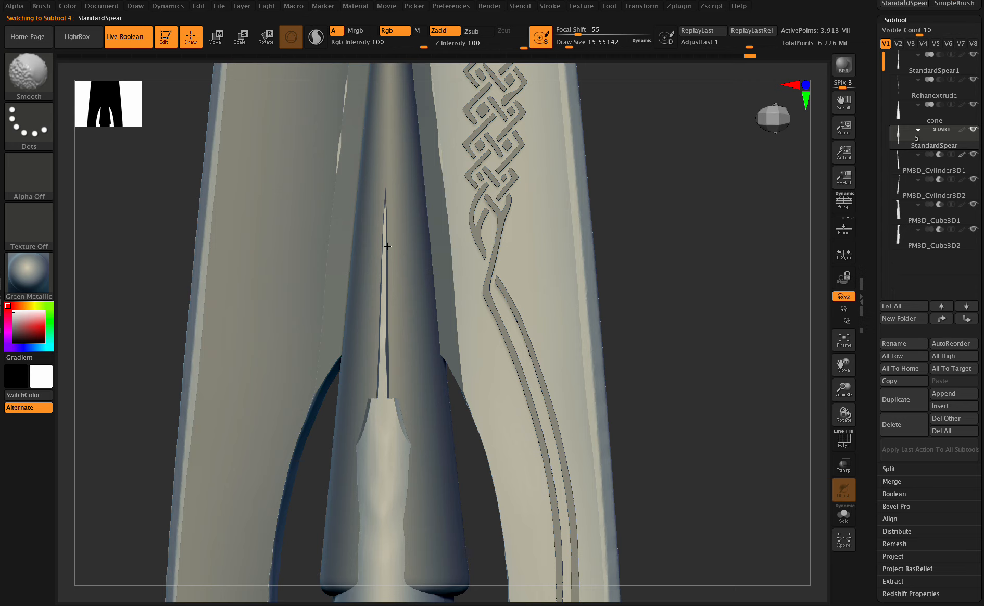
drag(848, 413, 843, 414)
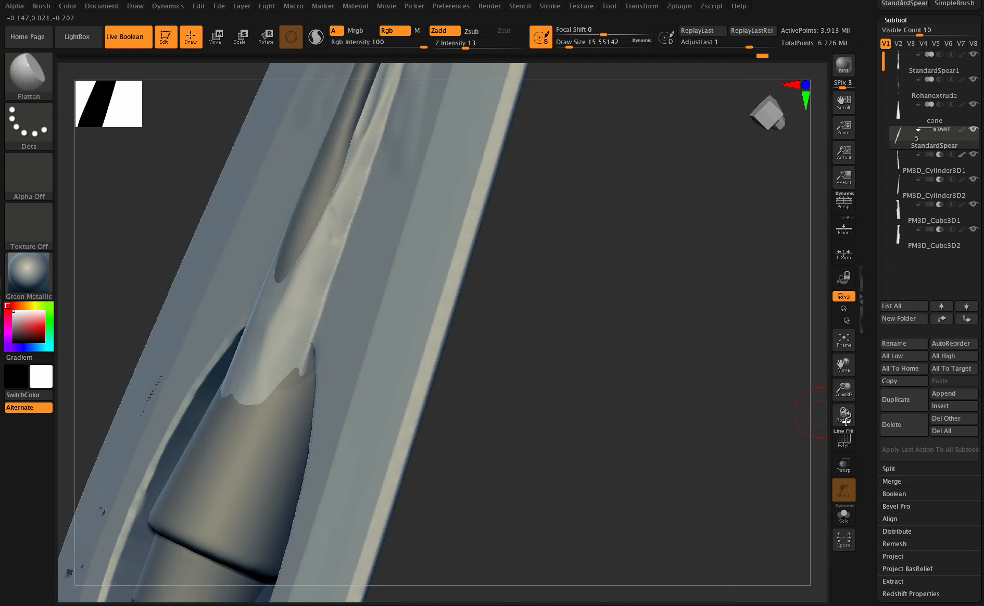
drag(845, 415, 784, 342)
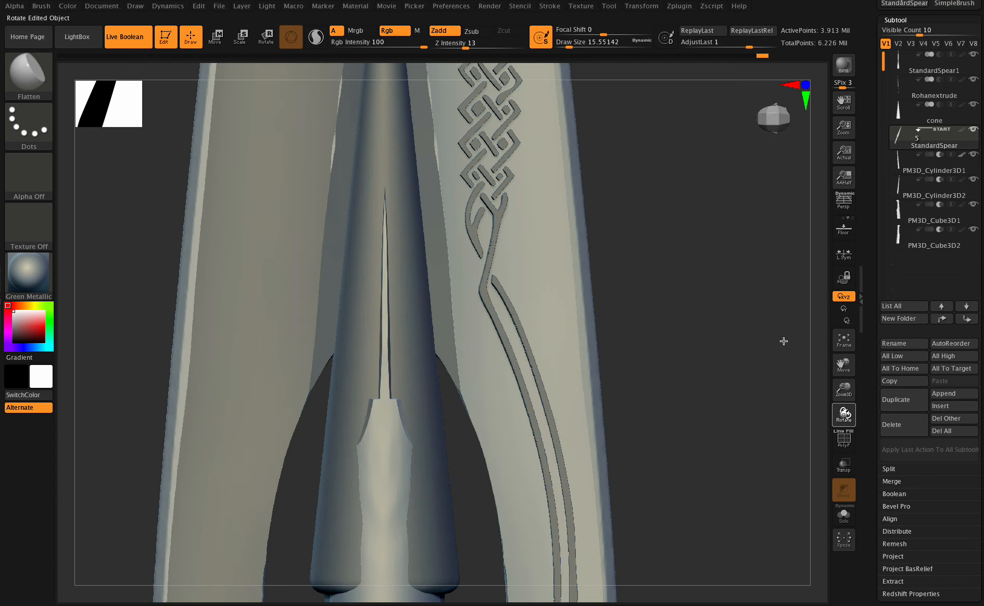
drag(569, 47, 576, 47)
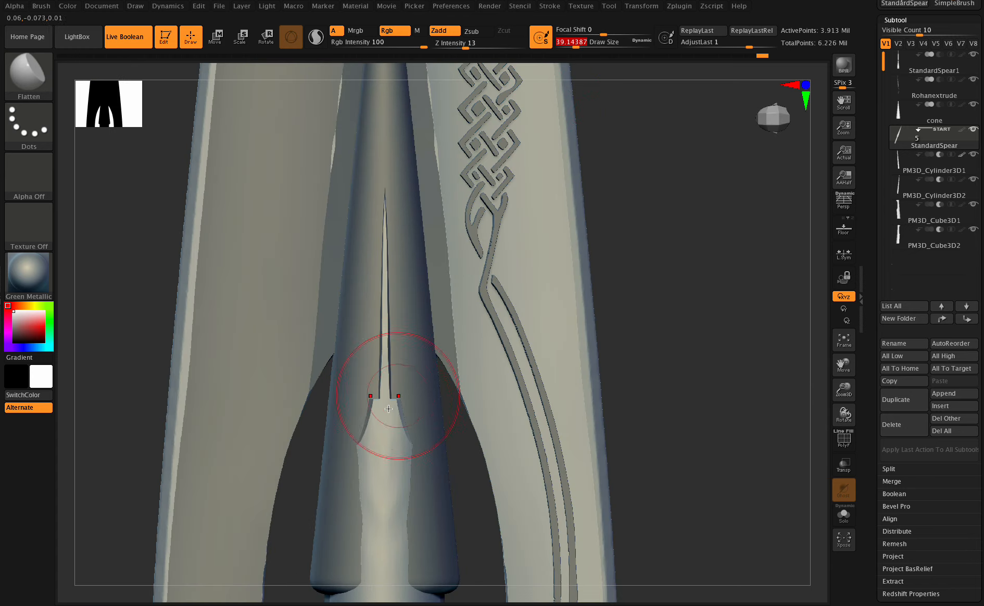
drag(389, 409, 385, 342)
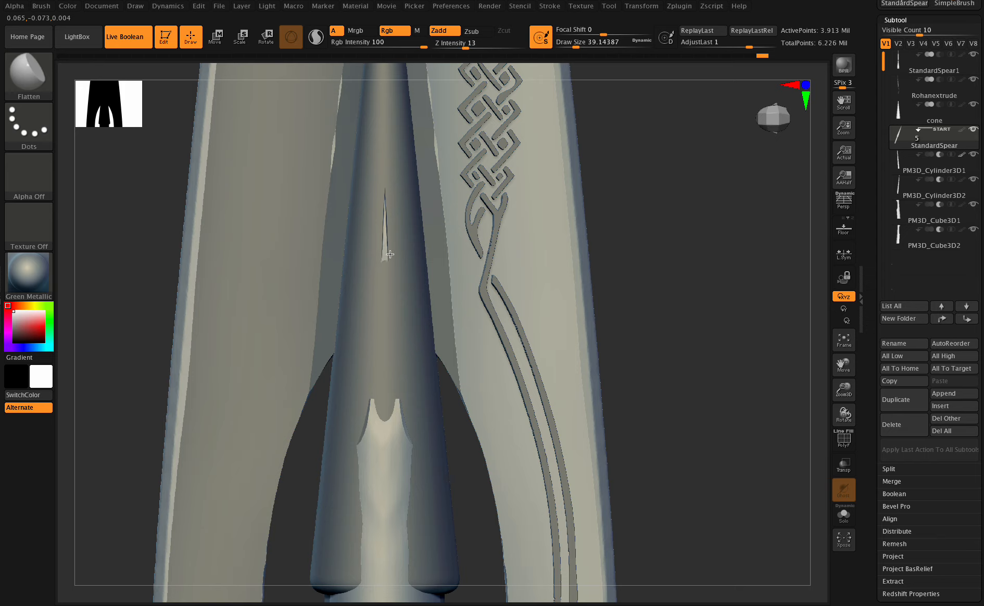
drag(383, 199, 383, 180)
drag(411, 299, 407, 492)
drag(818, 384, 836, 406)
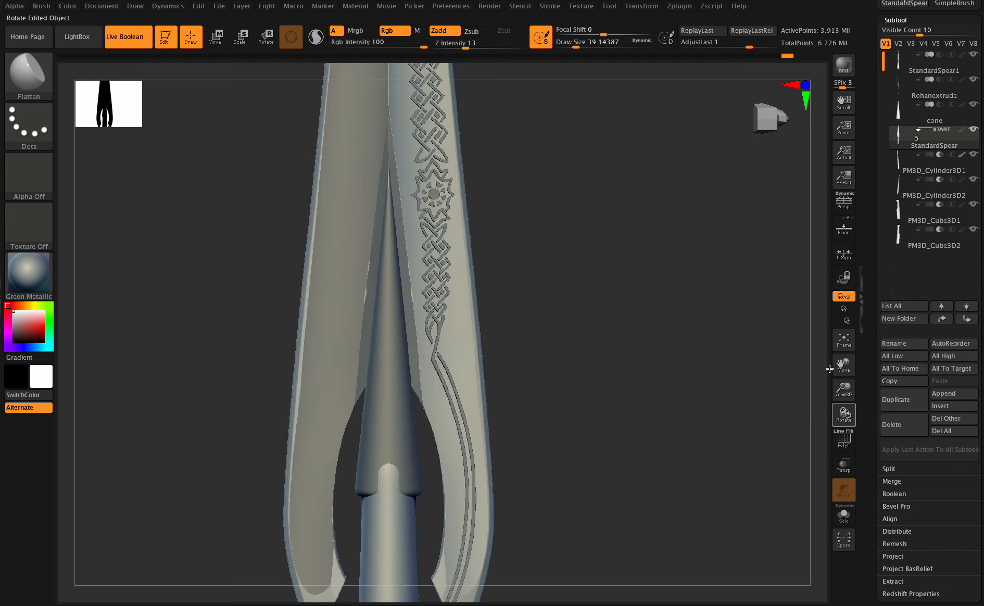
- Flatten the remaining notched shaft tip at the socket's rim with draw size 51.18757
drag(844, 365, 855, 296)
drag(843, 414, 843, 413)
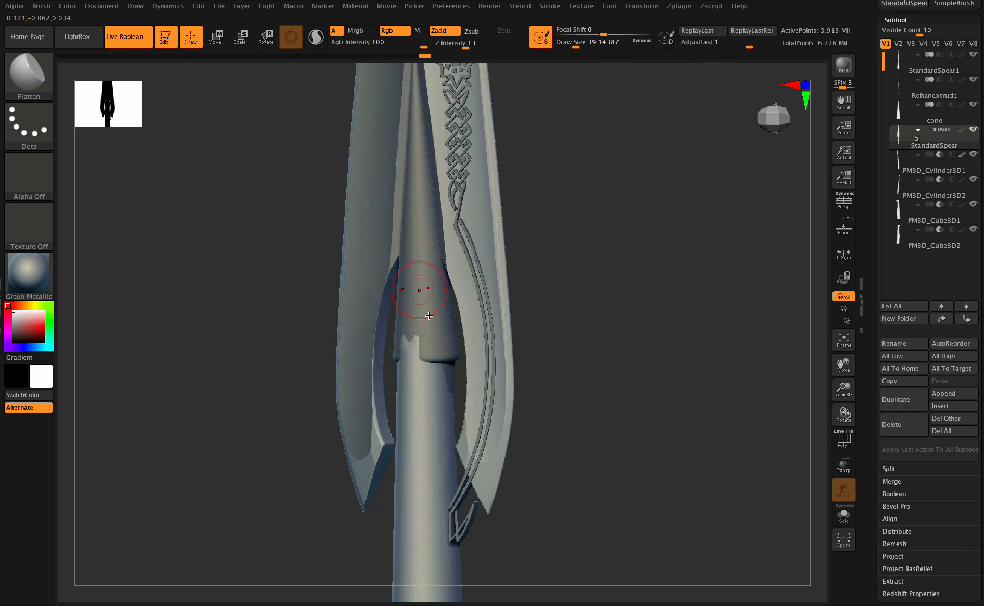
drag(576, 45, 579, 45)
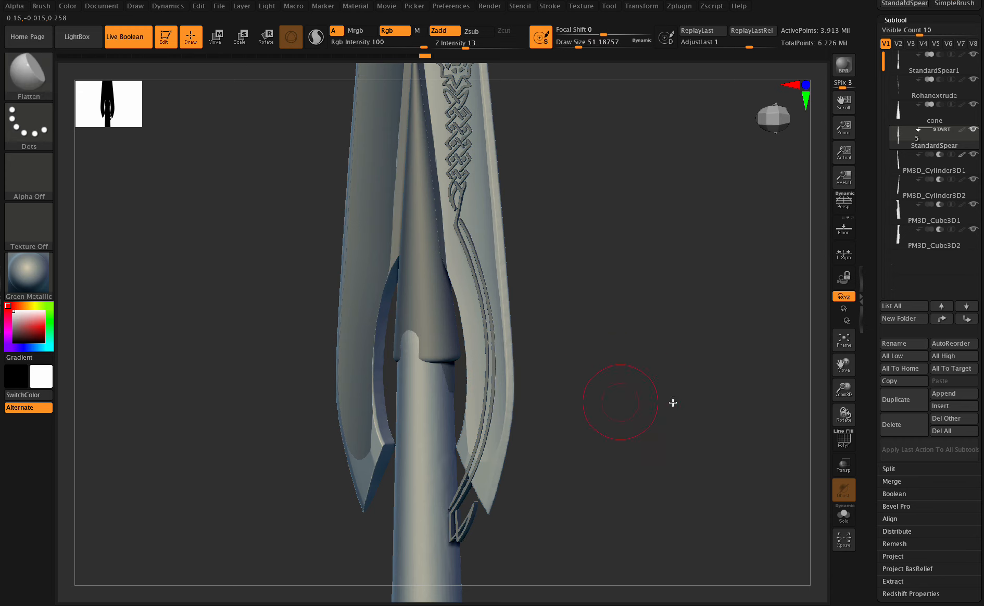
drag(846, 413, 850, 411)
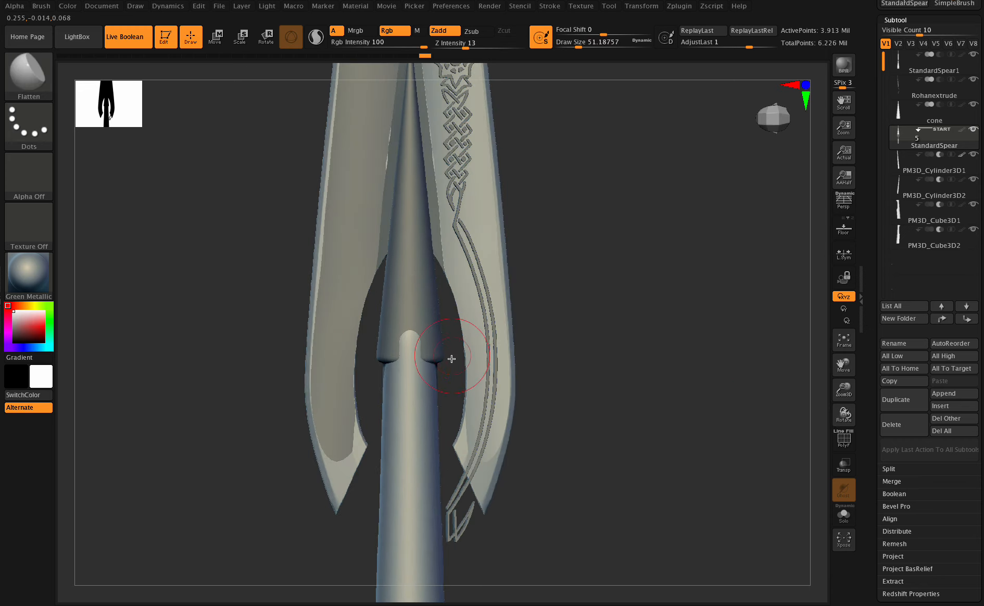
- Select the cone, mask its lower section, blur the mask repeatedly and invert it to free the base
alt+click(435, 351)
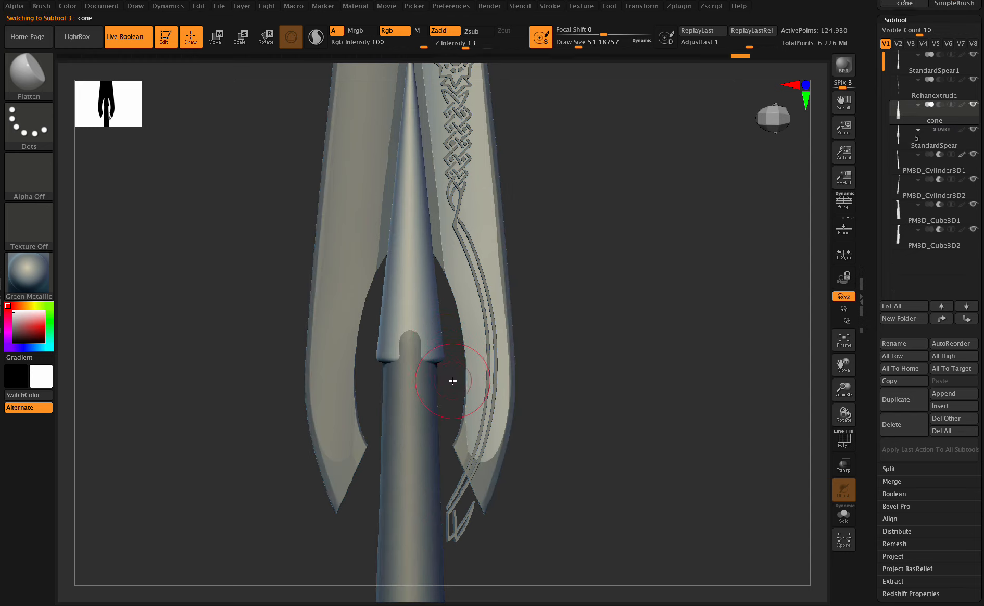
ctrl+drag(451, 387, 369, 295)
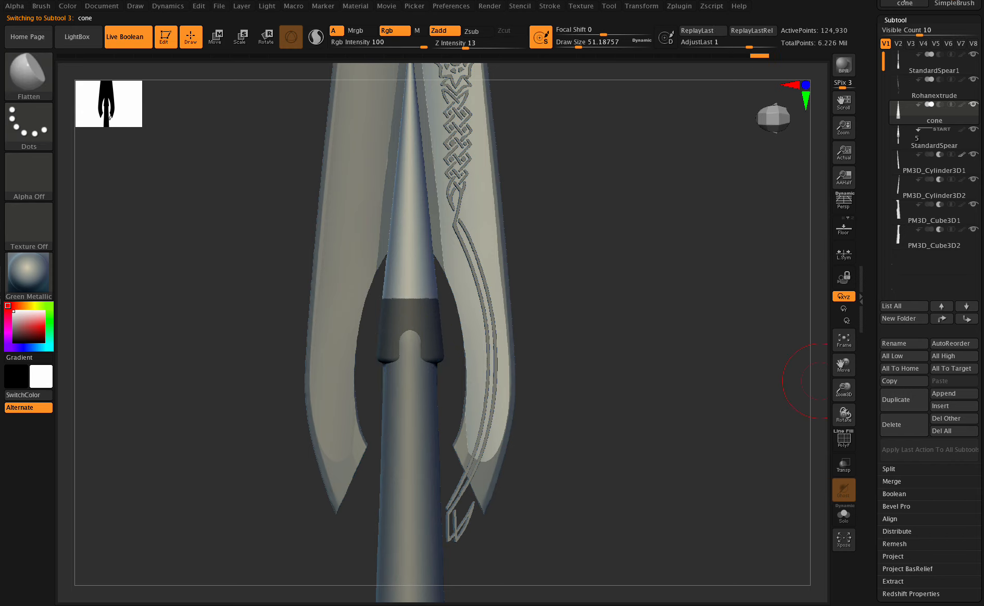
scroll(930, 313, down, 8)
click(898, 350)
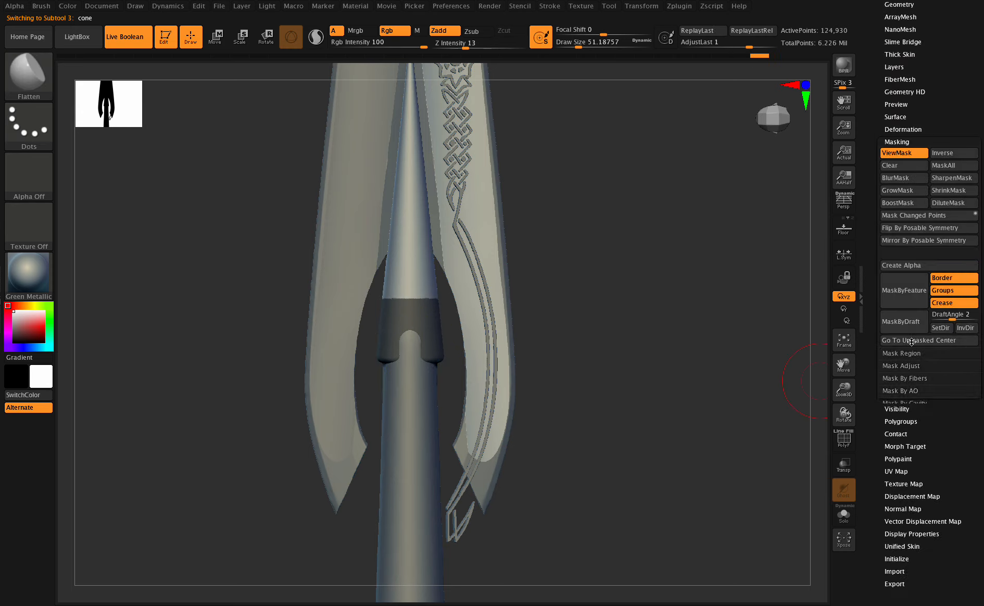
click(895, 179)
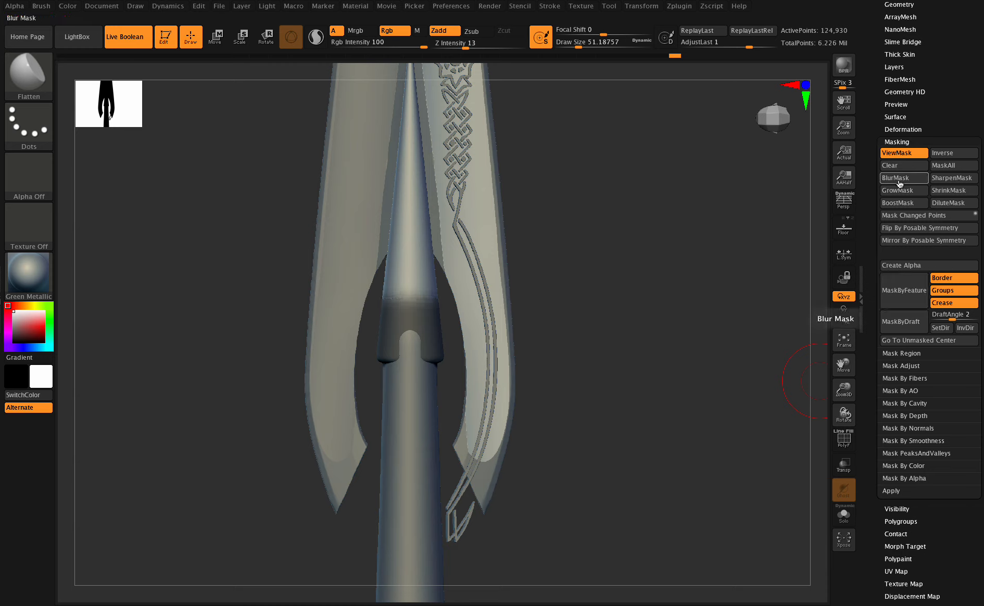
click(896, 179)
click(895, 180)
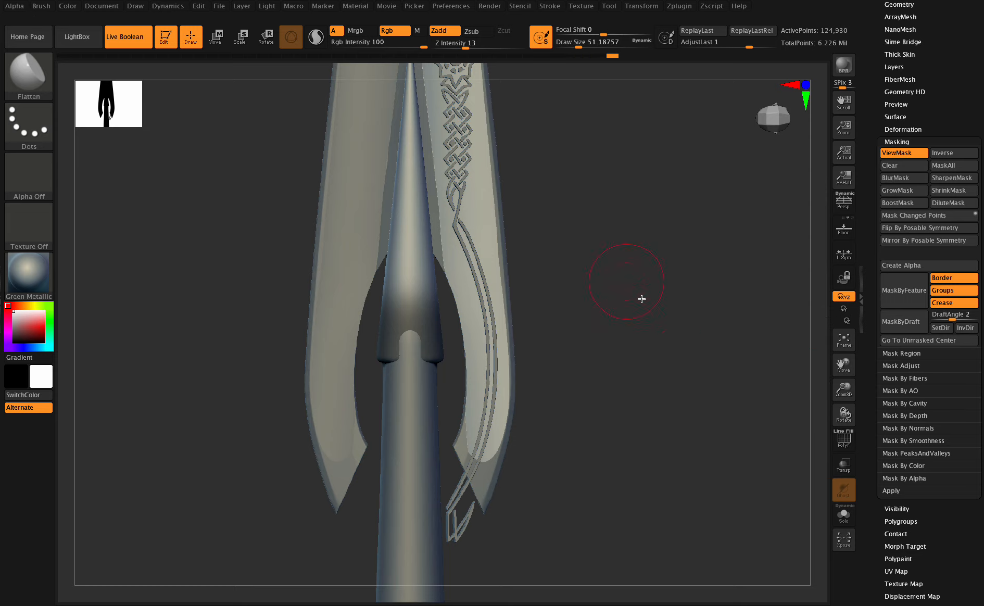
ctrl+click(613, 314)
- Pull the cone's unmasked base downward along the shaft with the Move gizmo
click(217, 39)
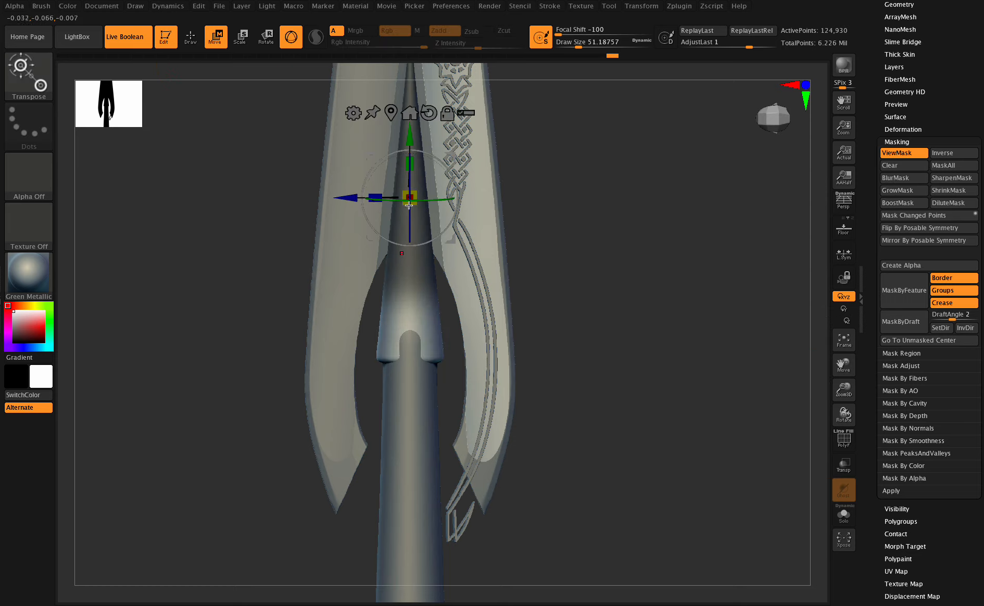
drag(410, 140, 474, 244)
drag(847, 398, 829, 411)
drag(819, 347, 805, 344)
drag(845, 412, 822, 346)
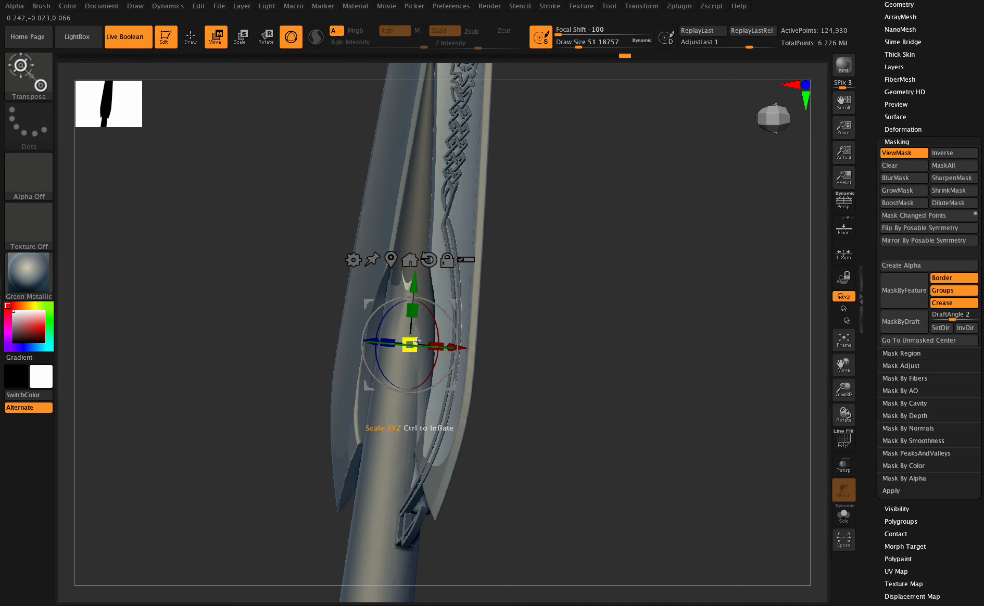
- Adjust the scale of the cone's lowered base and shift it along X to align it with the shaft
drag(423, 338, 460, 326)
mouse_move(844, 415)
mouse_down()
mouse_move(860, 417)
mouse_move(851, 362)
mouse_move(847, 392)
mouse_move(832, 396)
mouse_move(840, 331)
mouse_up()
key(ctrl)
key(ctrl+z)
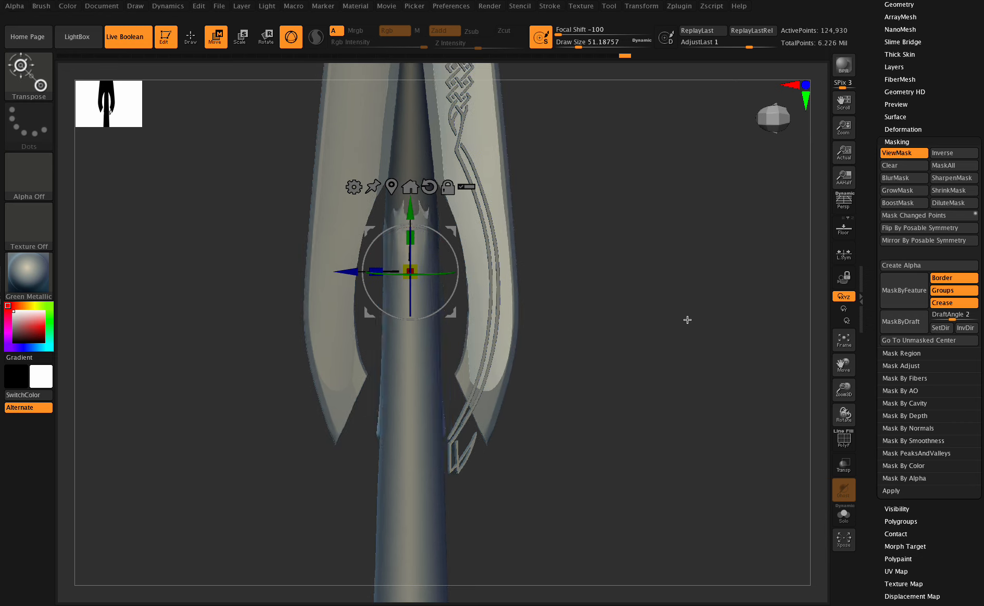
drag(844, 413, 834, 405)
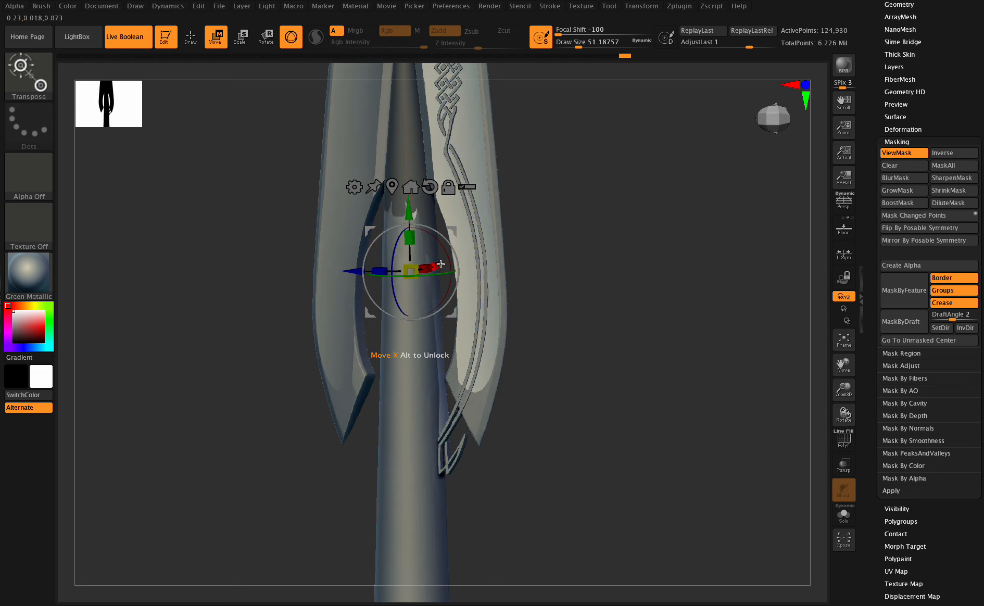
drag(439, 264, 431, 266)
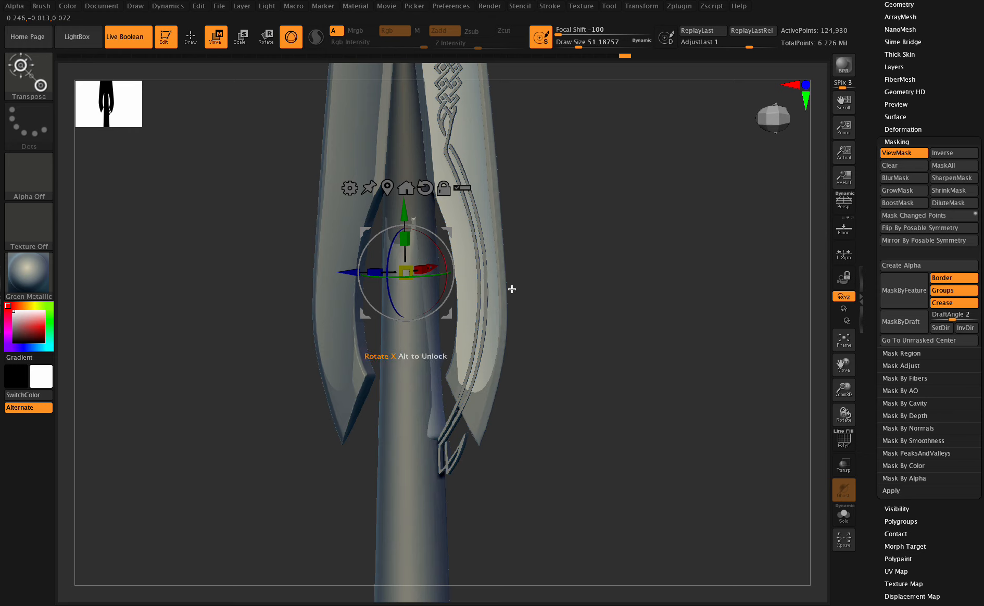
mouse_move(844, 414)
mouse_down()
mouse_move(864, 415)
mouse_move(841, 411)
mouse_up()
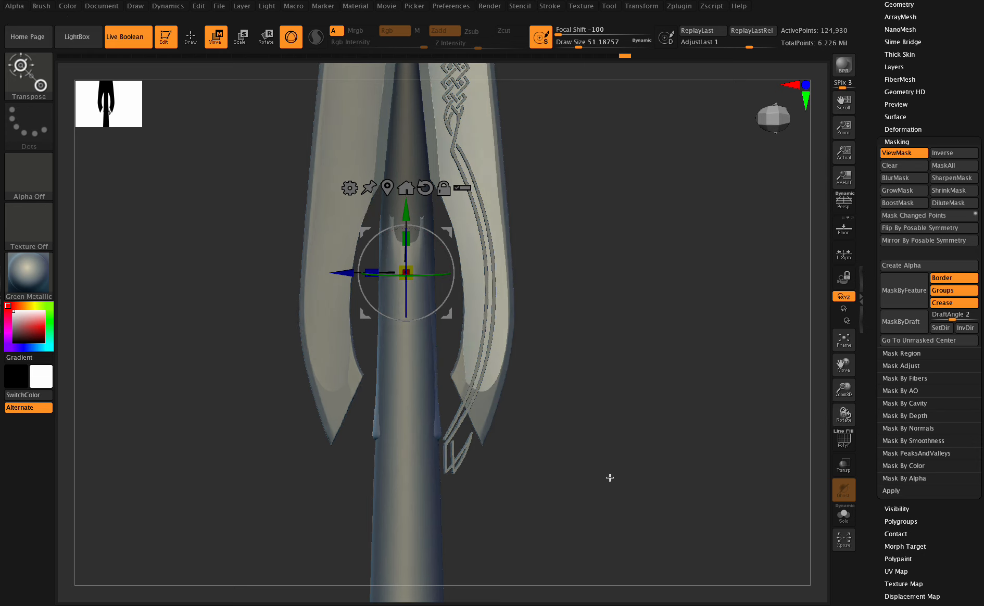
- Hide the lower rim of the cone and delete the hidden geometry
ctrl+alt+shift+drag(577, 508, 250, 310)
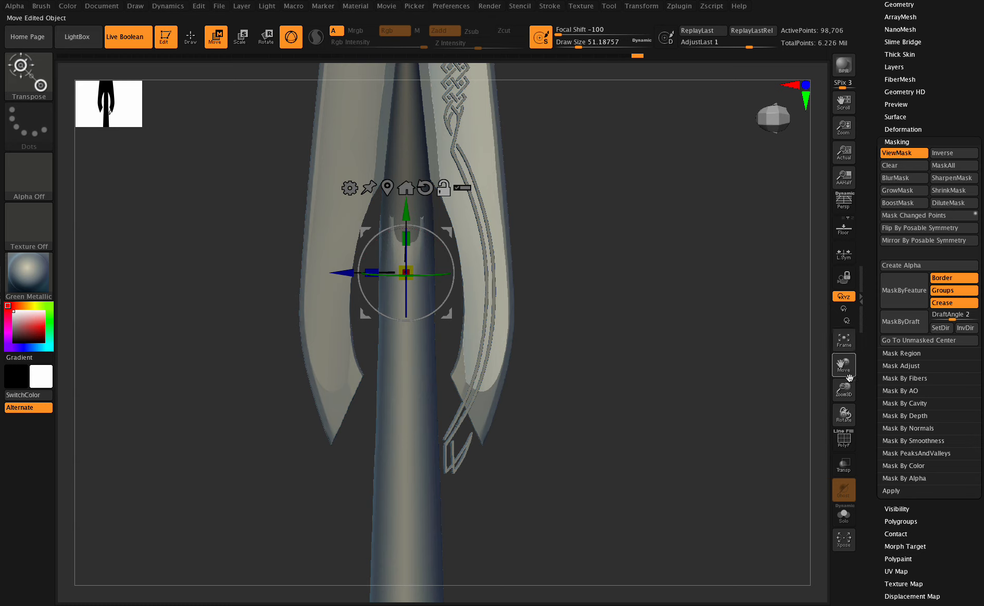
scroll(898, 104, up, 2)
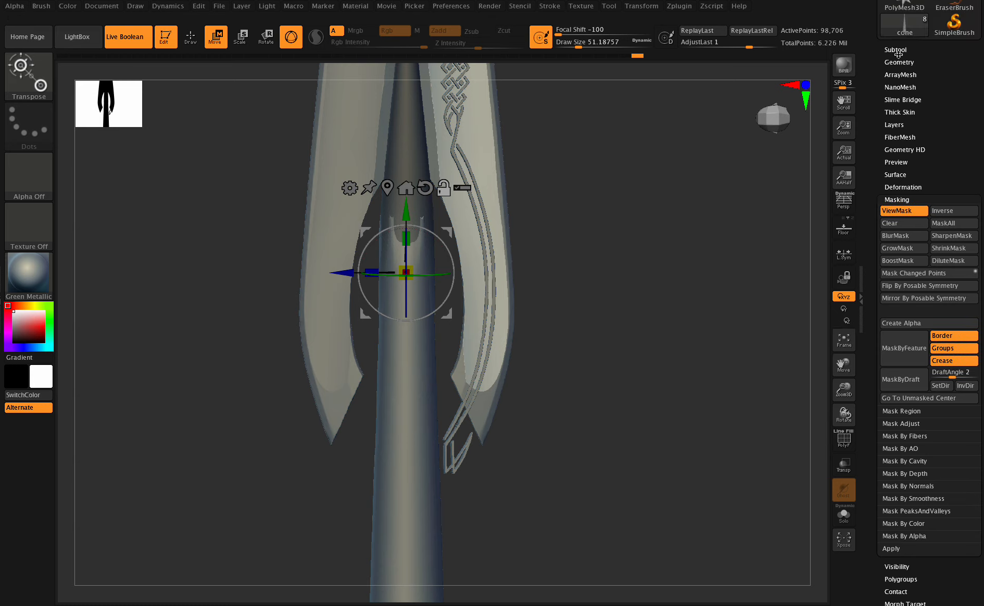
click(895, 50)
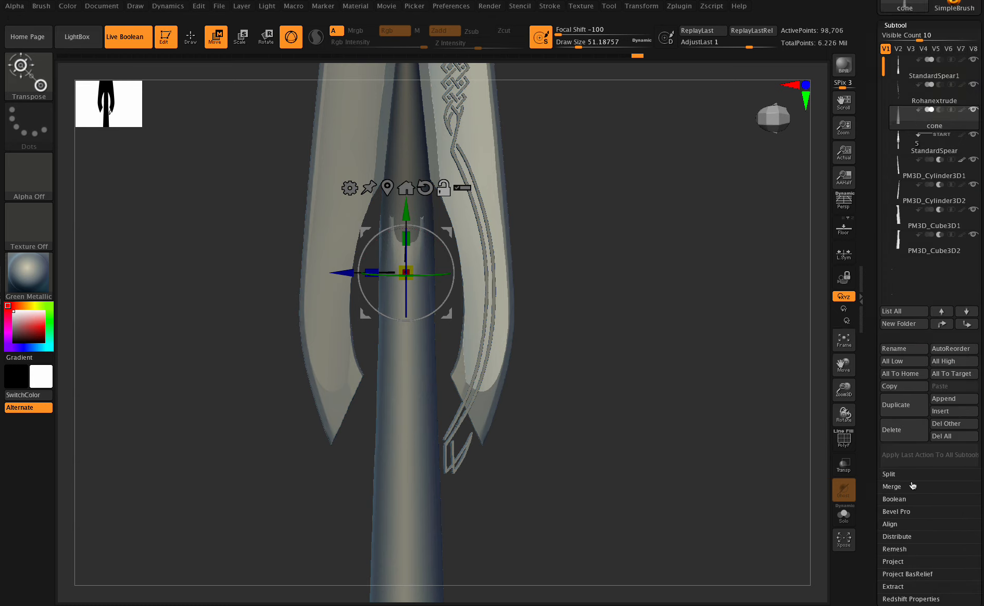
scroll(965, 332, down, 5)
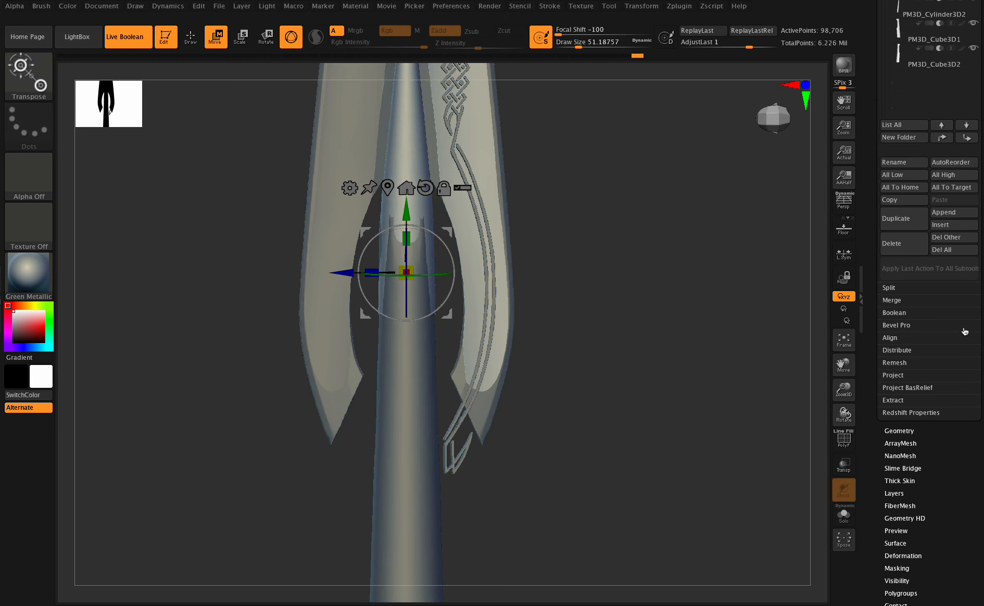
click(898, 430)
click(908, 292)
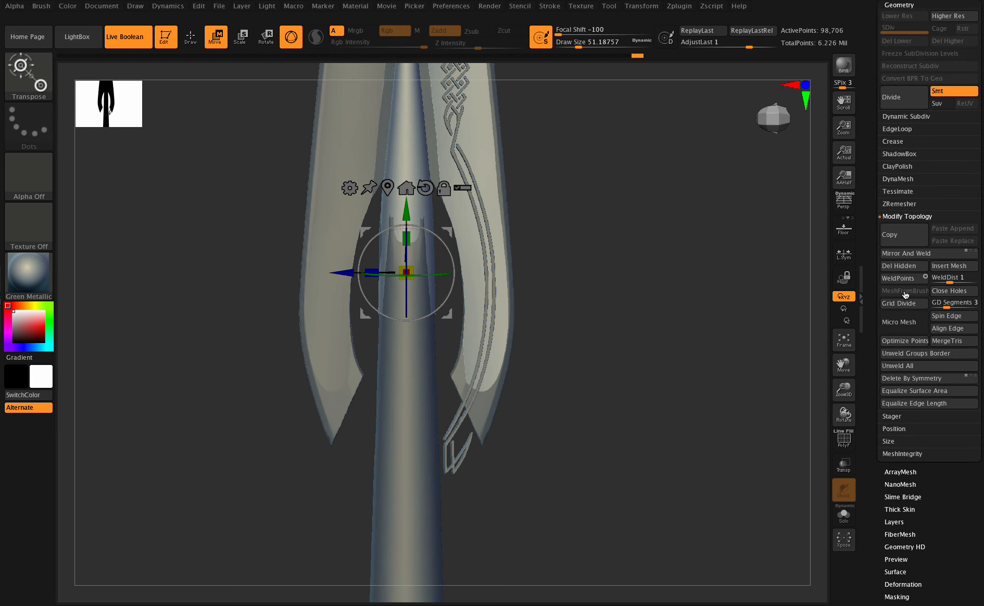
click(897, 267)
- Try to DynaMesh the trimmed cone at resolution 816
click(898, 178)
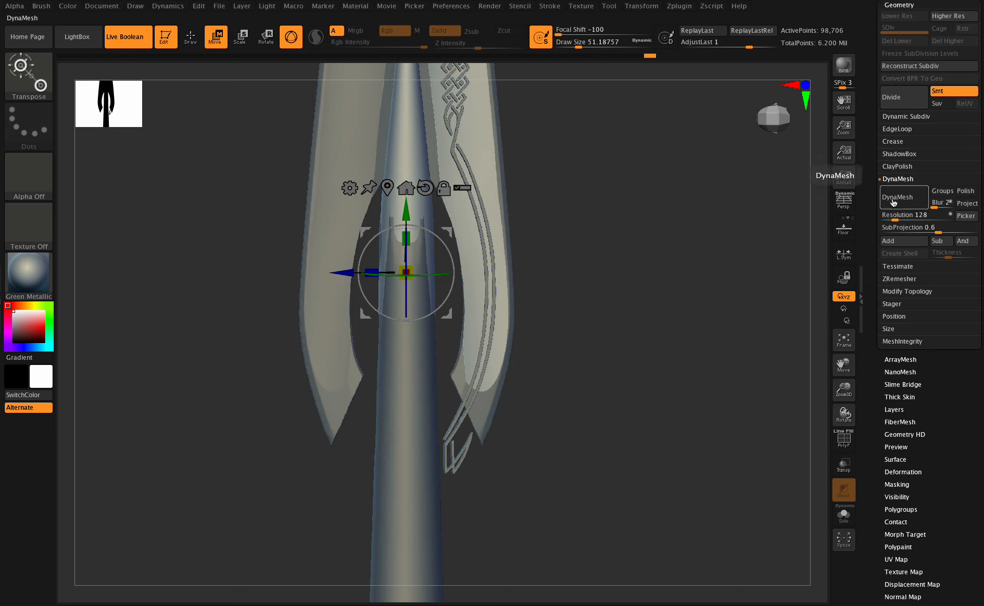
click(898, 216)
drag(901, 217, 915, 216)
click(897, 197)
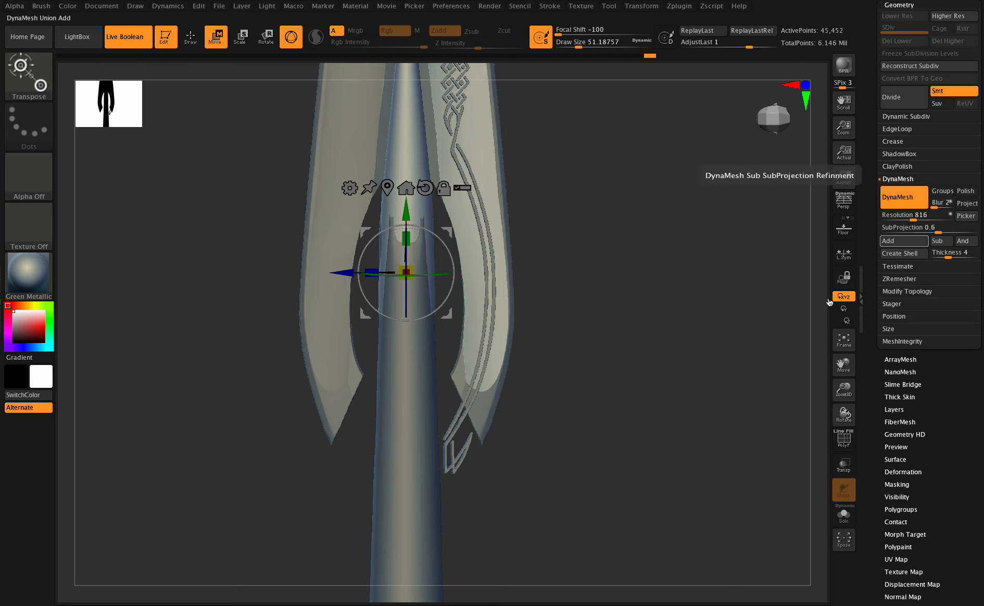
- Remesh the cone with DynaMesh at resolution 1696
click(909, 215)
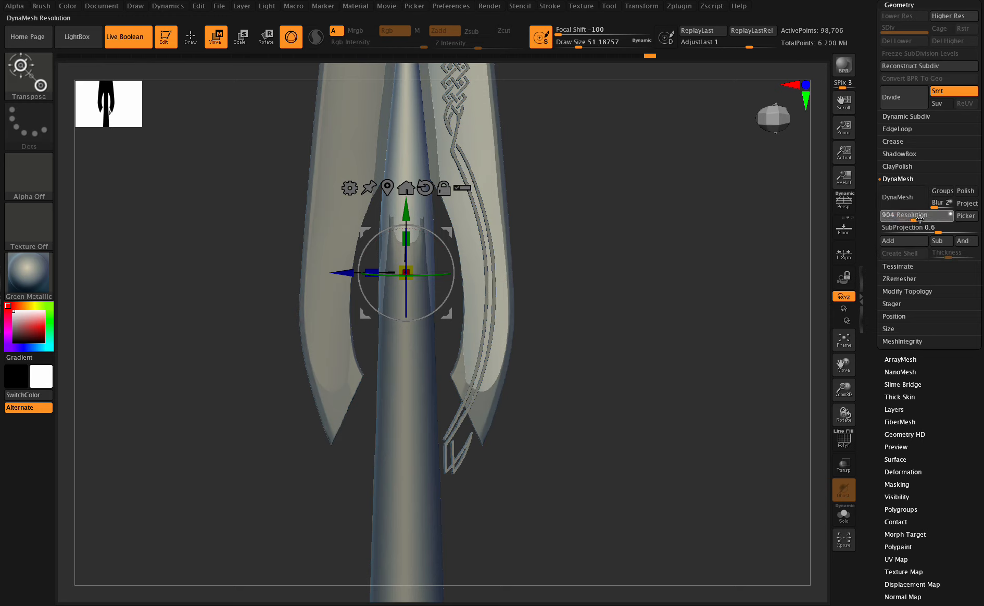
text(1696)
key(Return)
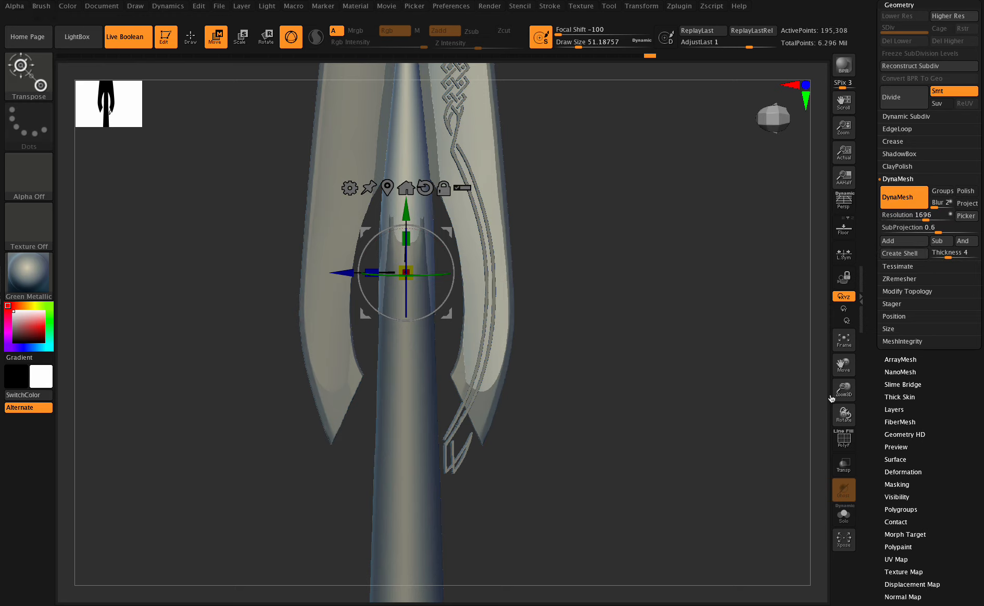
drag(836, 357, 859, 412)
drag(419, 328, 423, 324)
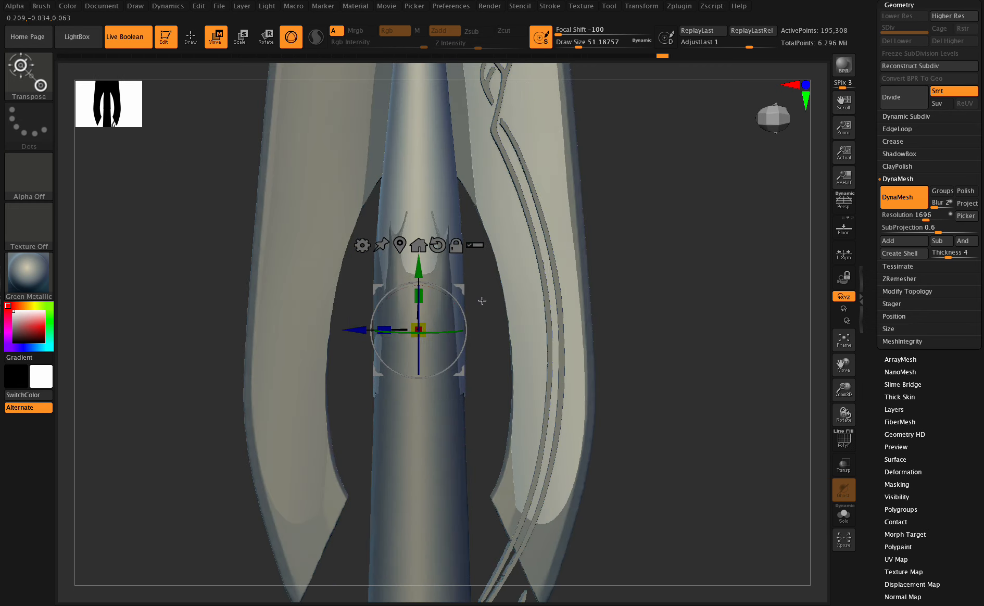
key(ctrl+z)
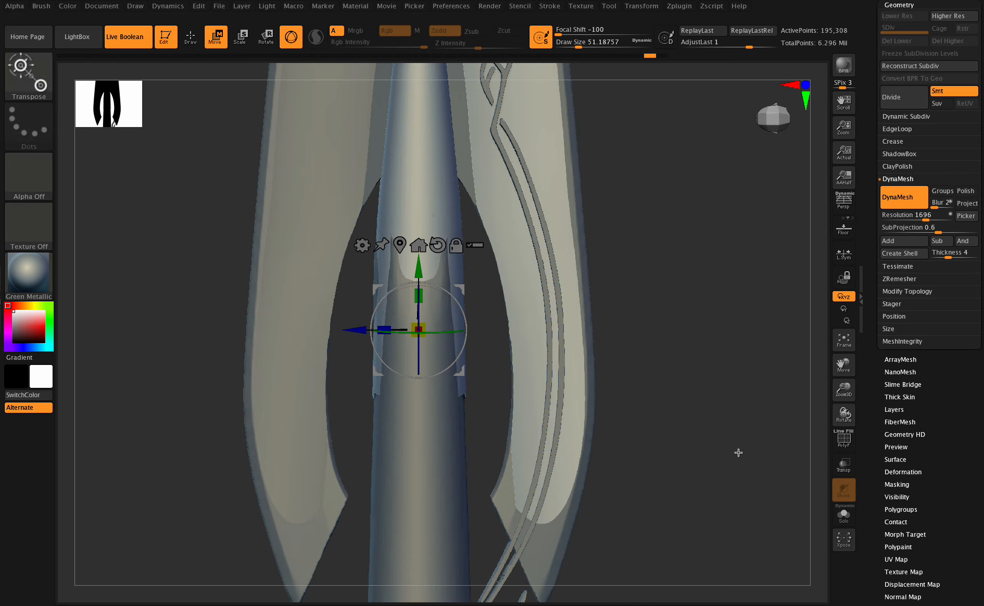
- Mask the whole cone except its lower end and soften the mask's edge
ctrl+drag(735, 451, 259, 246)
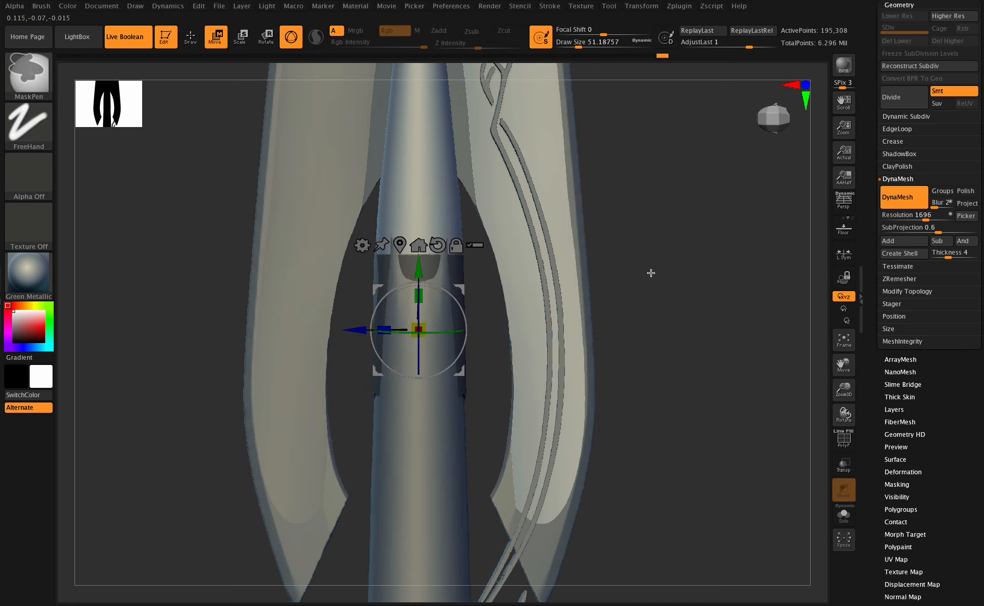
ctrl+click(694, 241)
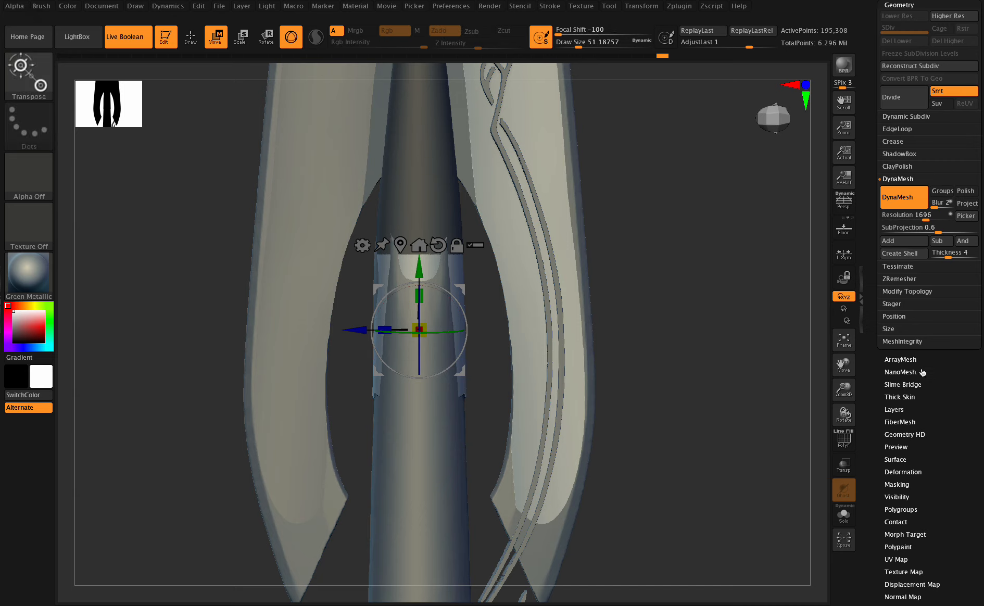
click(900, 484)
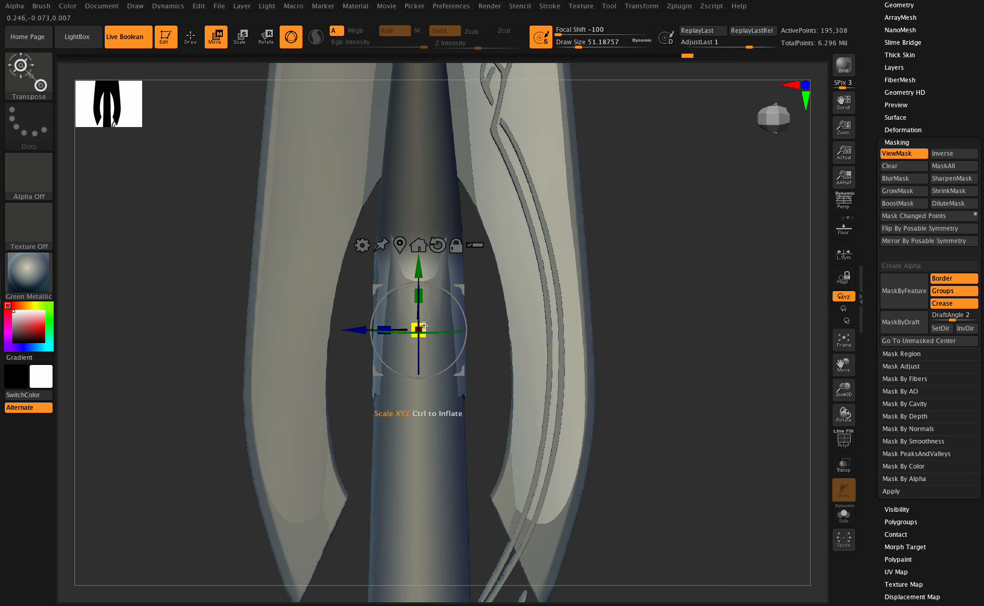
- Scale the cone's unmasked lower end slightly and uniformly around the shaft, and turn off the mask display
drag(419, 330, 423, 329)
drag(837, 409, 859, 413)
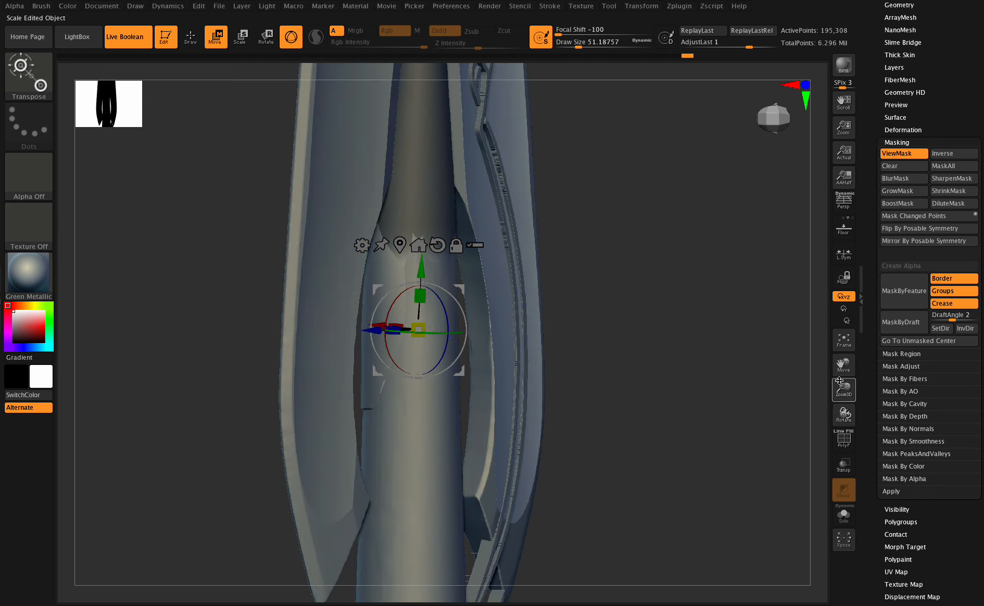
drag(823, 383, 836, 407)
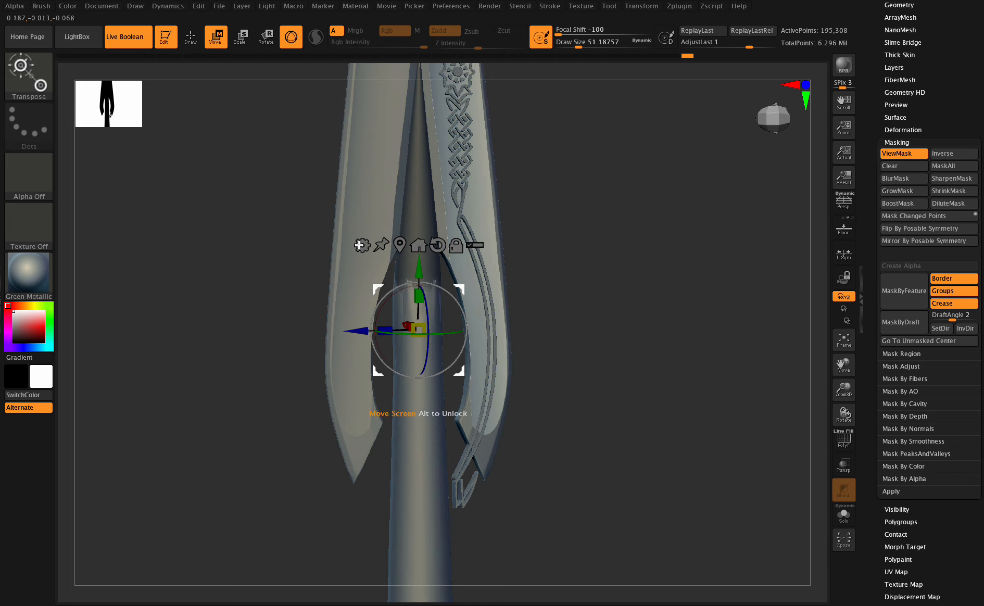
key(ctrl+h)
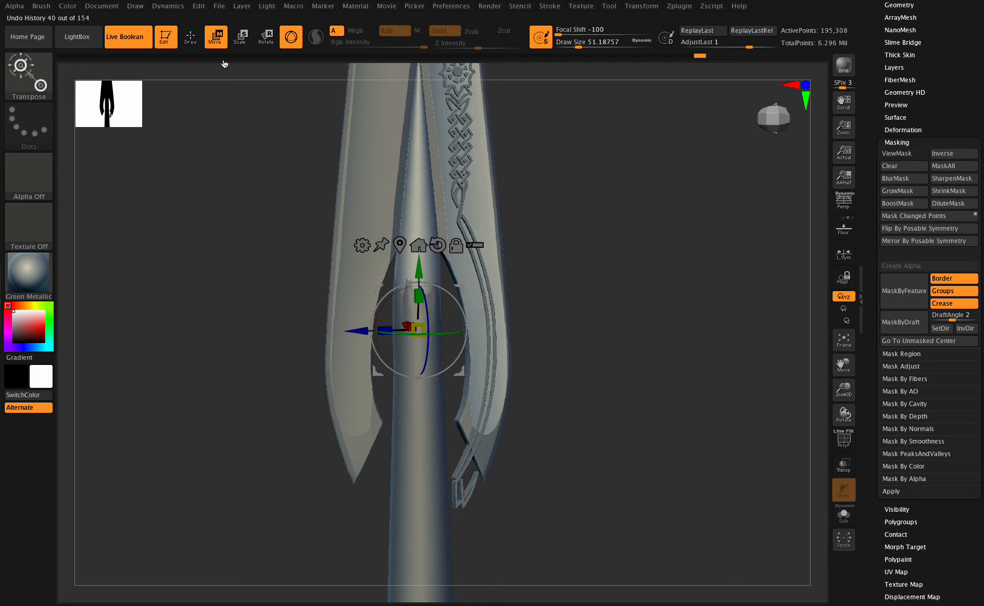
- Return to sculpting mode and delete the duplicate StandardSpear1 subtool
key(q)
key(ctrl)
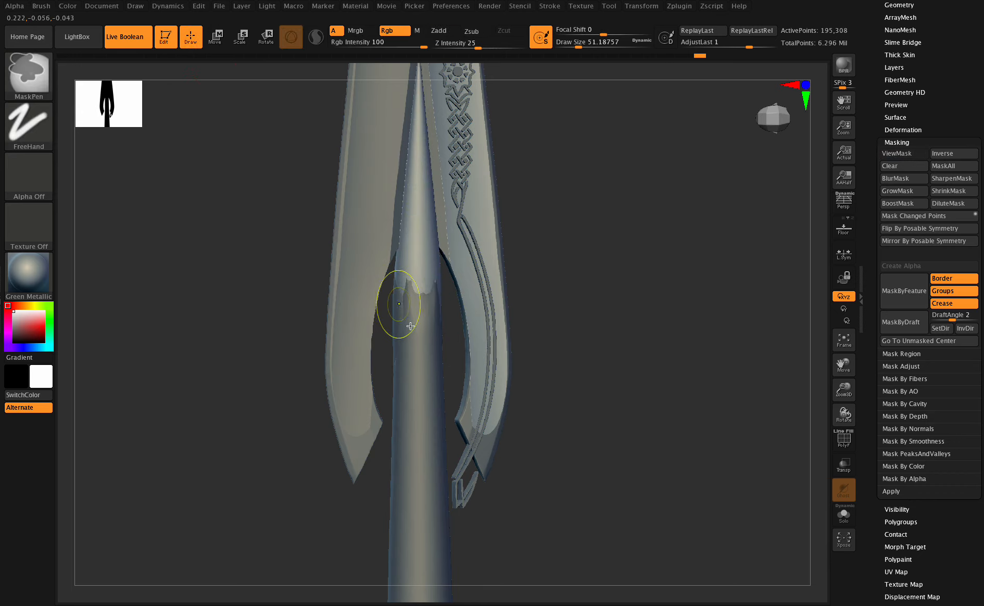
alt+click(401, 312)
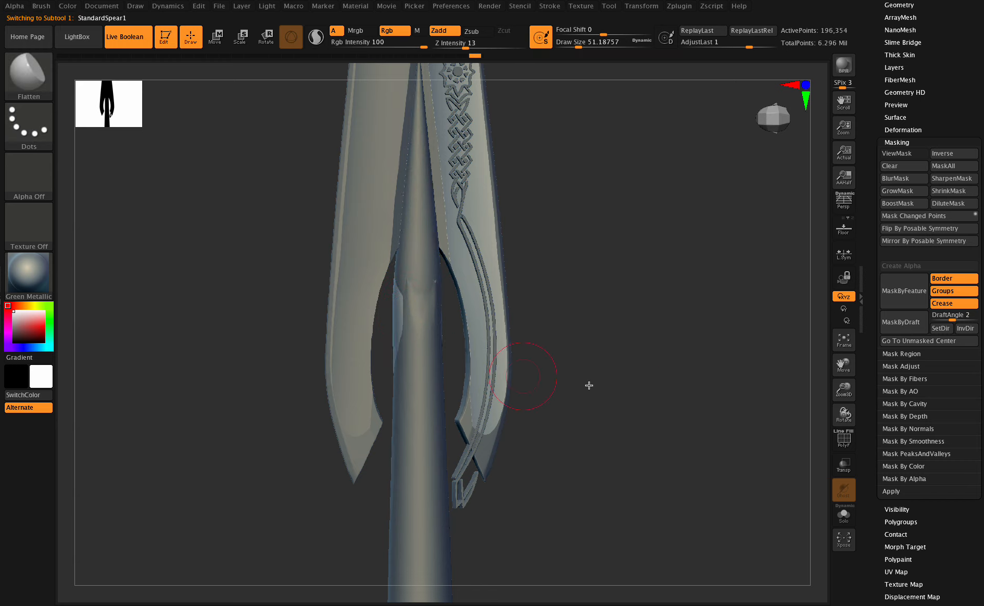
drag(932, 78, 949, 213)
click(908, 125)
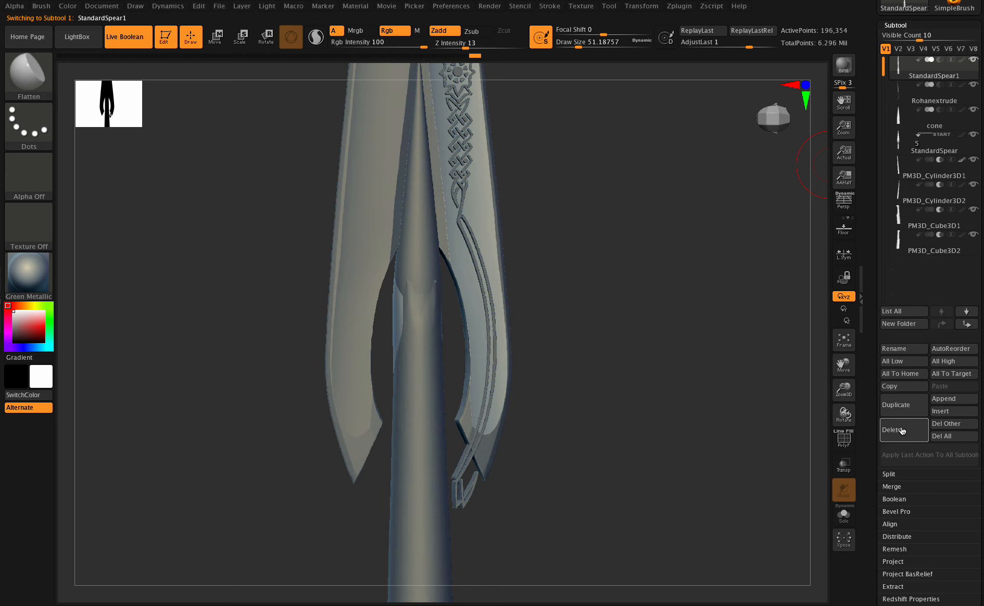
click(900, 431)
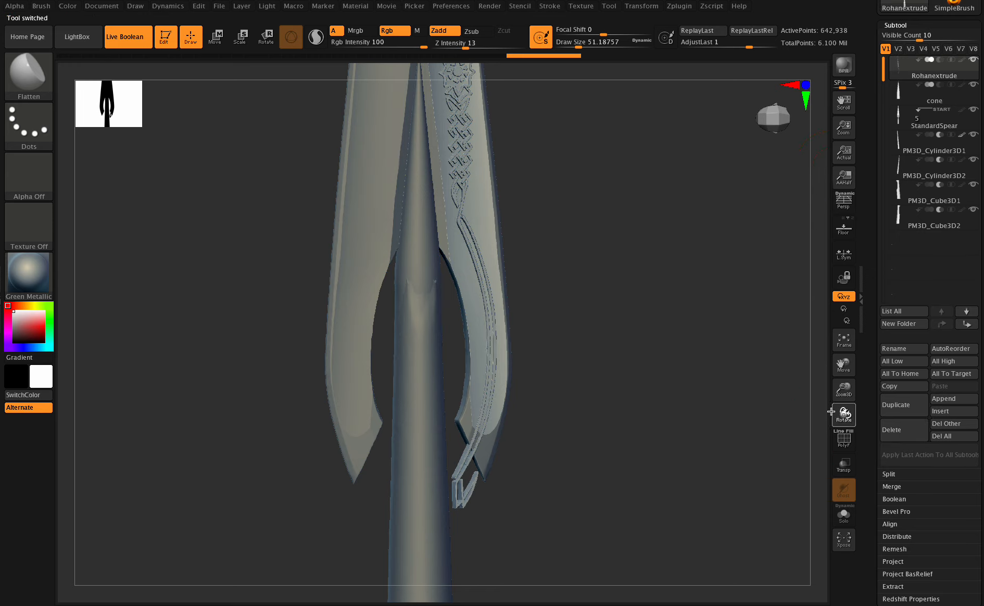
- Inflate the lower end of the cone where it meets the shaft, using the Inflat brush at draw size 149
mouse_move(837, 411)
mouse_down()
mouse_move(827, 409)
mouse_move(845, 414)
mouse_up()
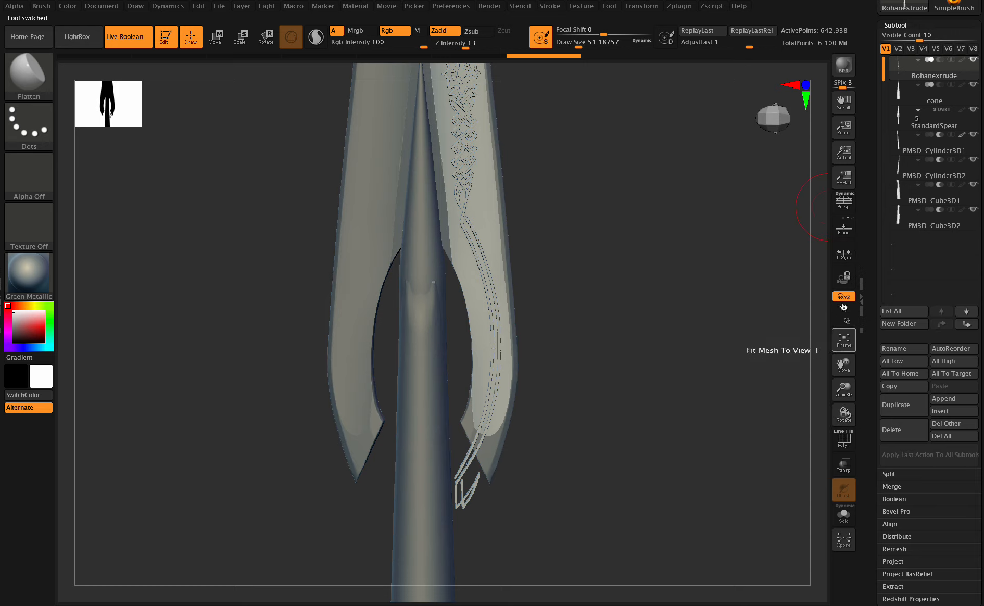
click(905, 103)
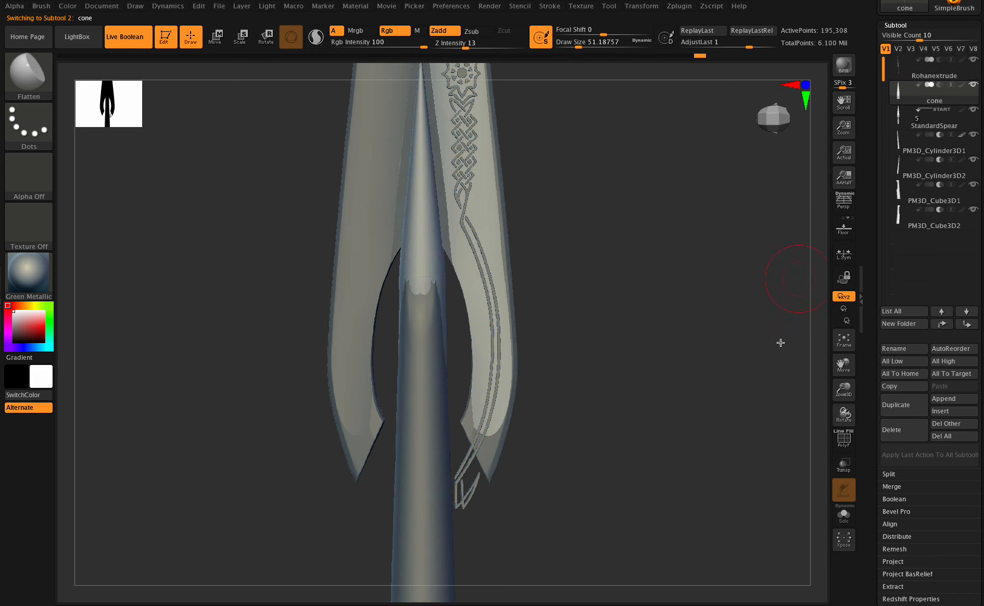
drag(841, 399, 842, 402)
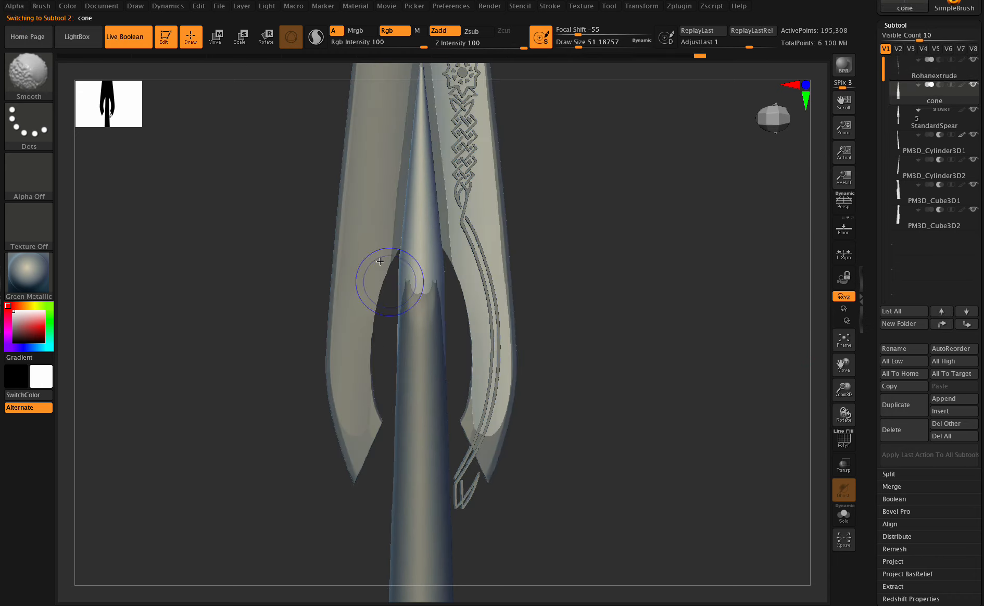
click(7, 74)
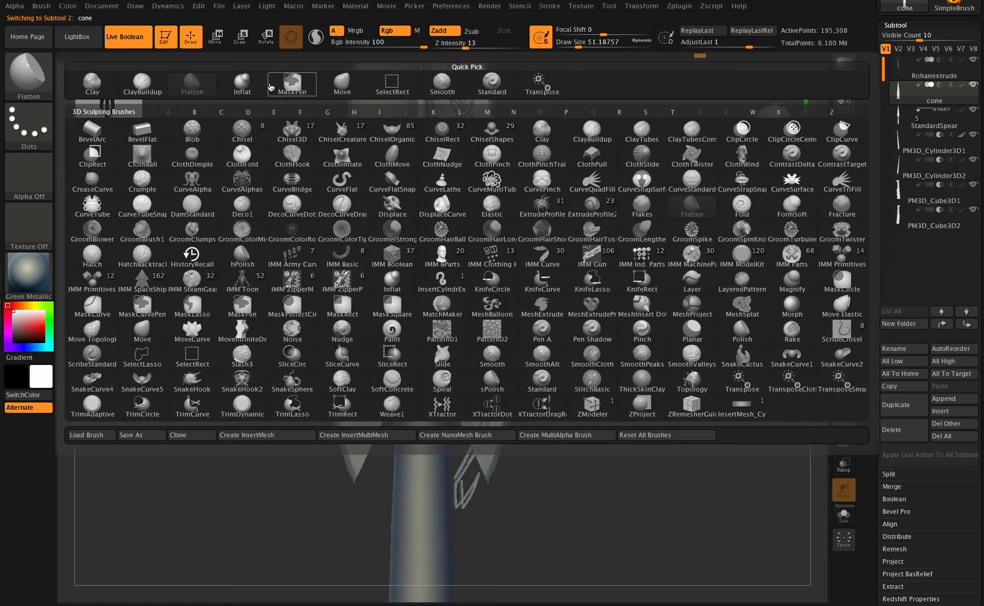
click(243, 83)
click(593, 47)
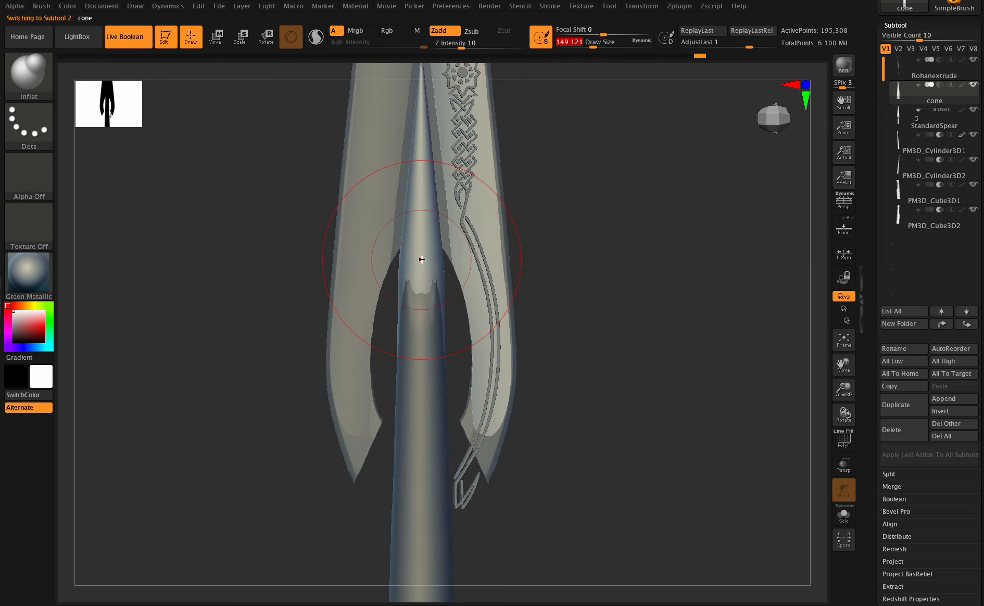
drag(423, 262, 433, 293)
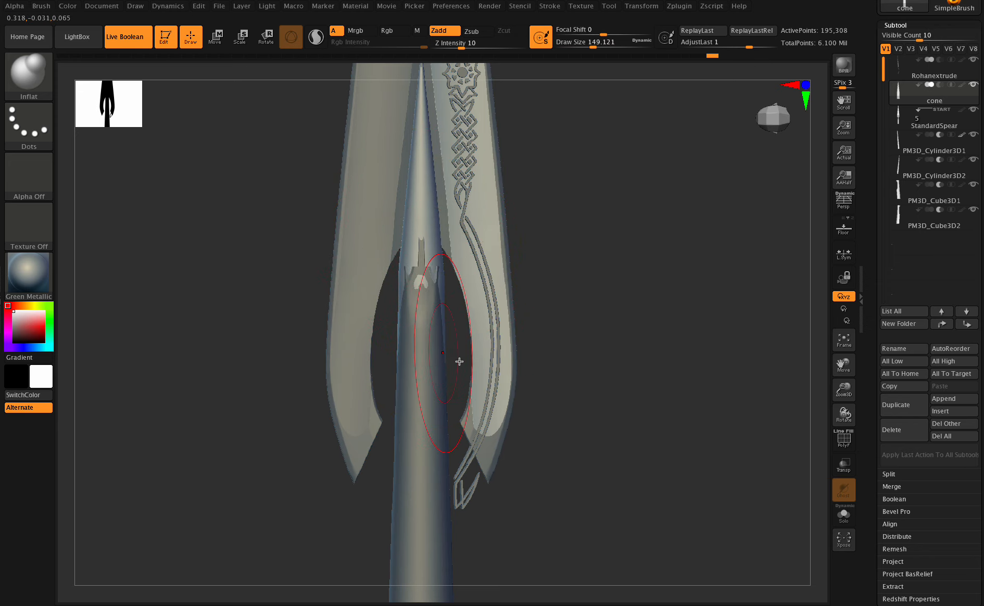
drag(855, 417, 849, 416)
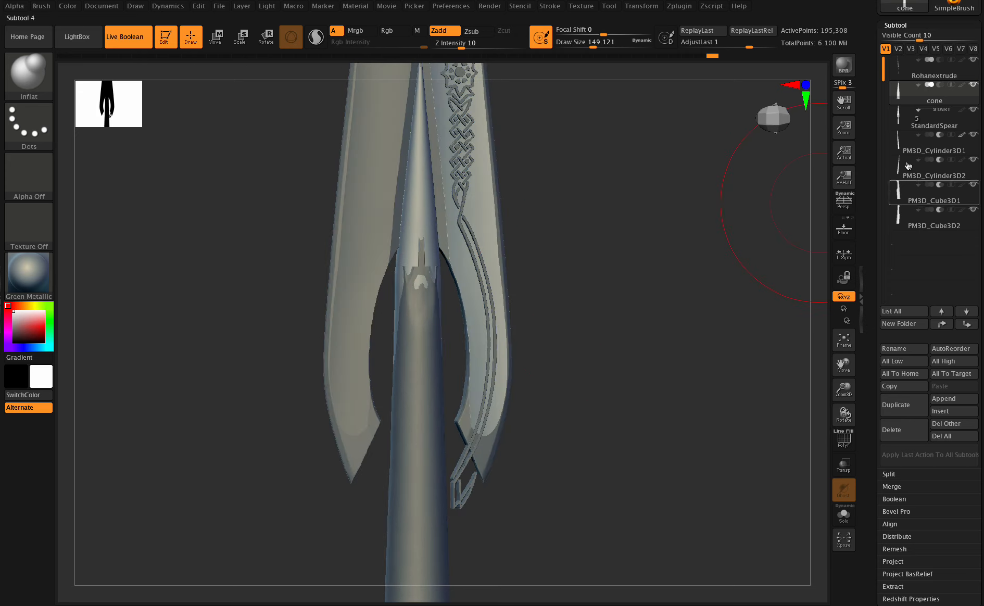
- Mask the blades of the StandardSpear subtool on both sides and inflate the unmasked shaft where it meets the cone
click(909, 124)
mouse_move(587, 520)
ctrl+mouse_down()
mouse_move(512, 374)
mouse_move(447, 109)
ctrl+mouse_up()
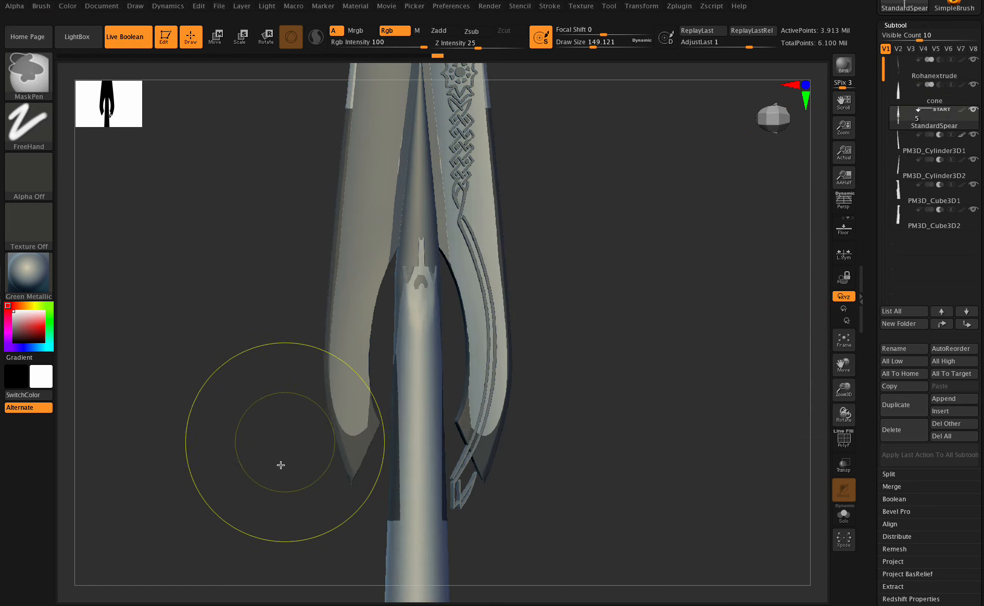
mouse_move(421, 285)
mouse_down()
mouse_move(433, 307)
mouse_move(433, 292)
mouse_move(443, 298)
mouse_up()
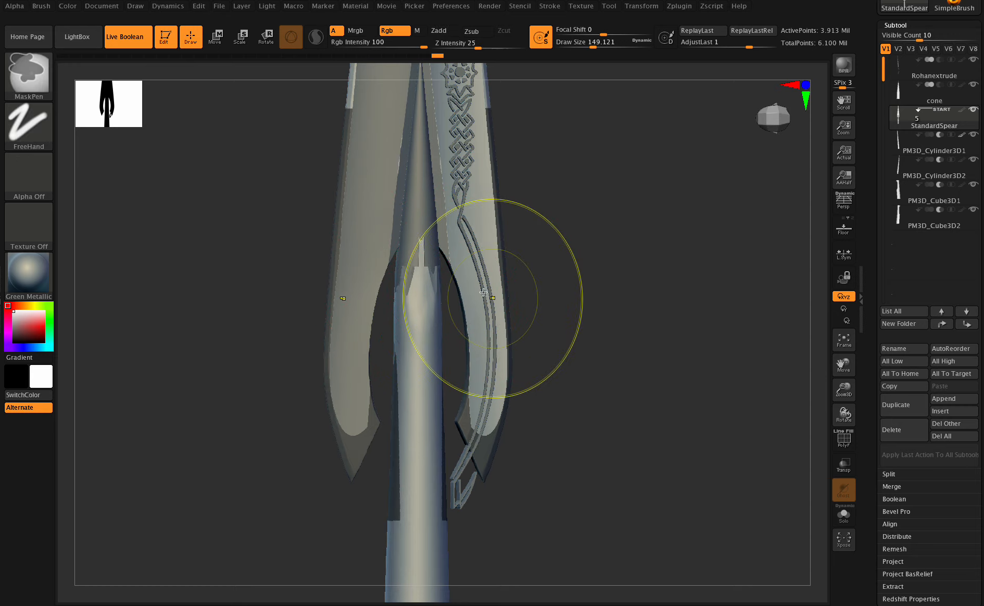
key(ctrl+z)
drag(428, 260, 421, 263)
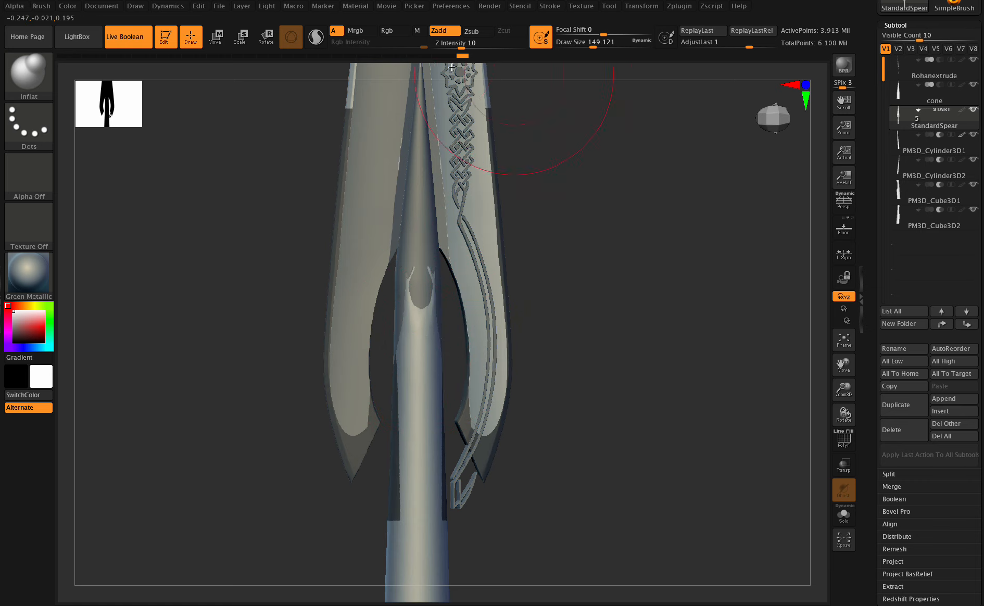
- Build up the shaft's joint with the cone using Inflat at Z intensity 3 and draw size about 94, and clear the mask
click(449, 45)
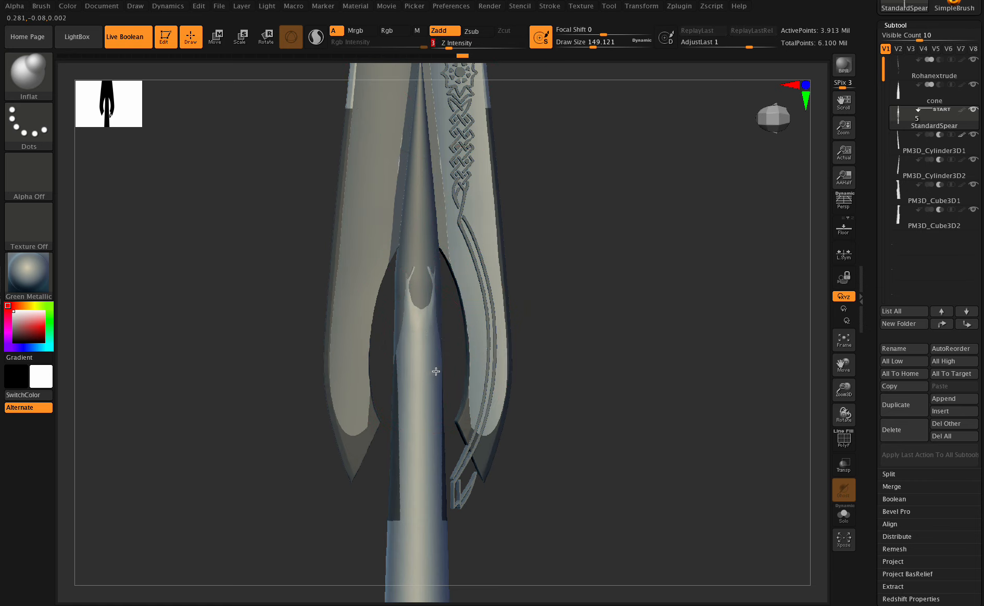
click(588, 40)
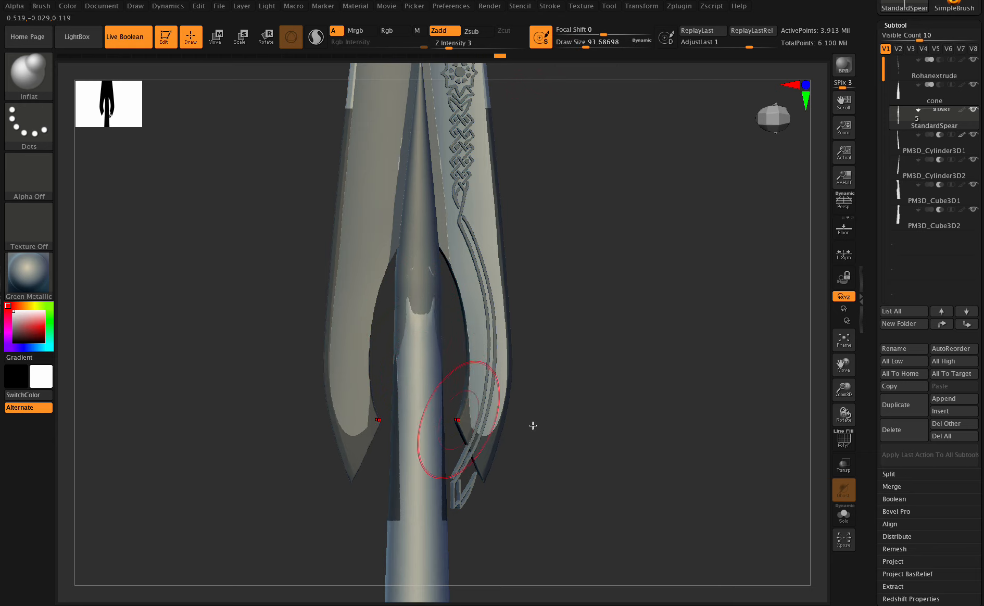
mouse_move(844, 413)
mouse_down()
mouse_move(822, 411)
mouse_move(846, 415)
mouse_up()
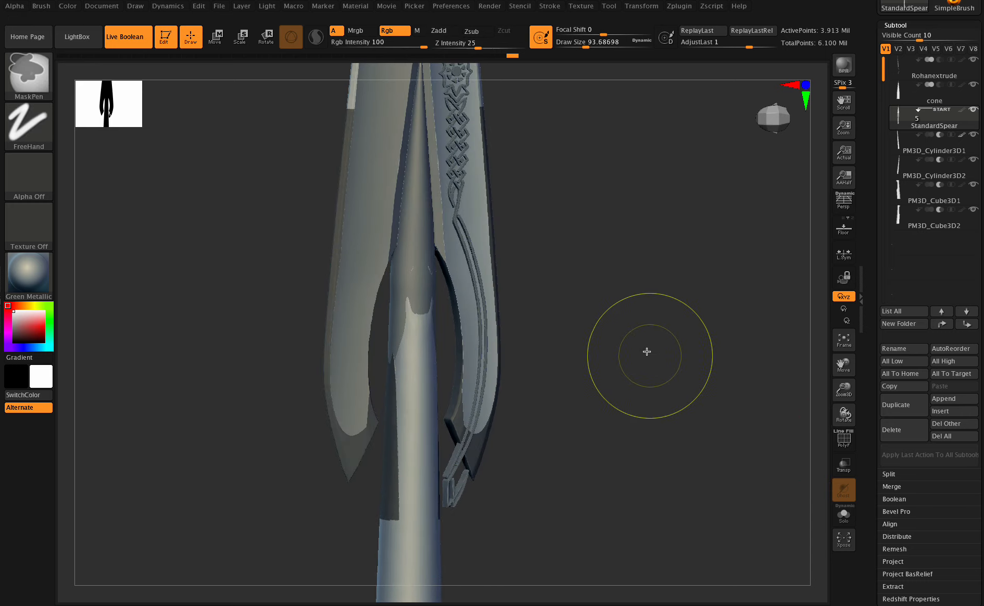
ctrl+drag(646, 352, 699, 399)
drag(835, 410, 818, 385)
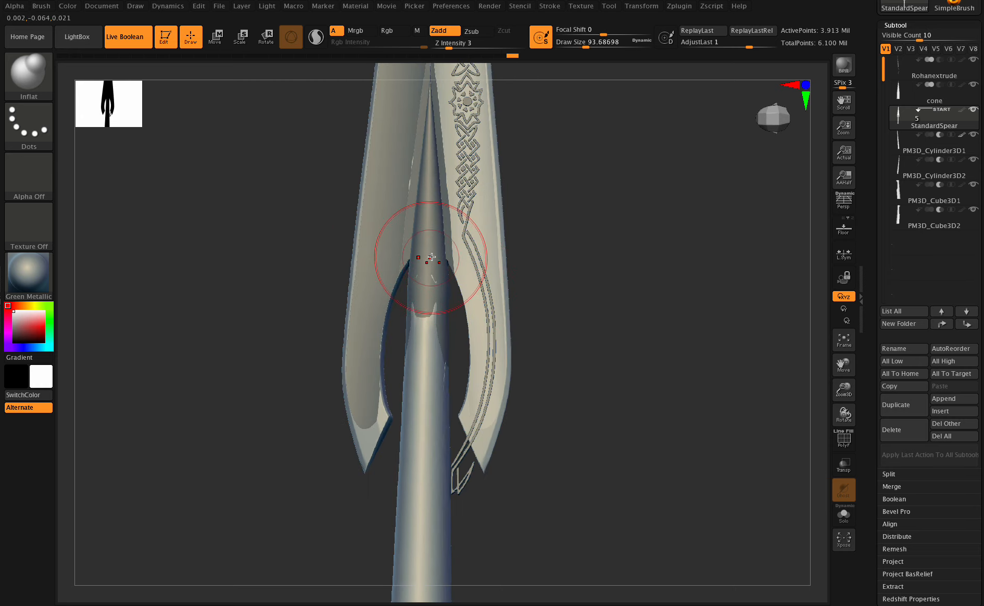
- Select the cone, set the draw size to about 116 and activate symmetry across the X and Z axes
alt+click(430, 260)
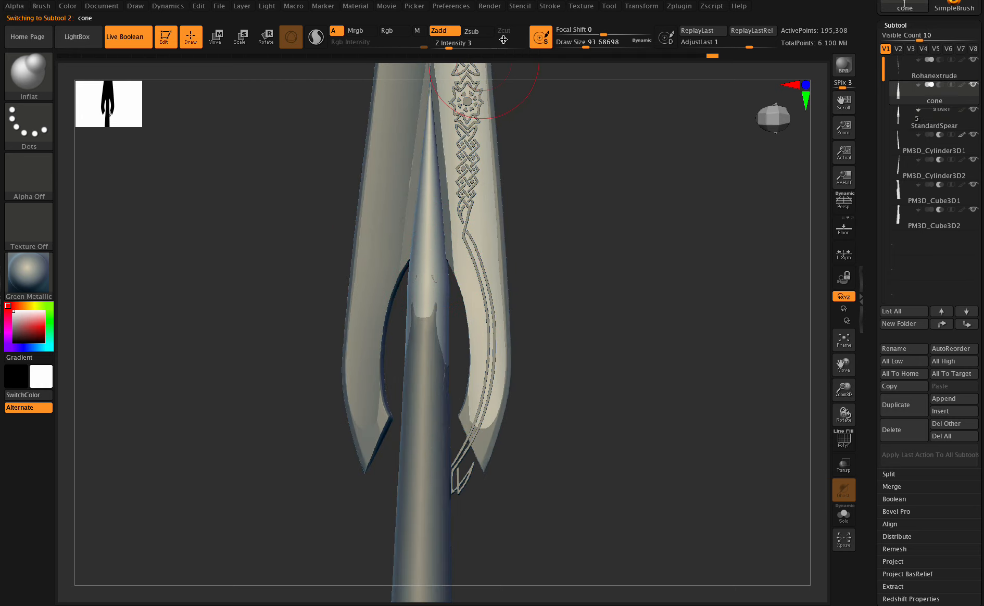
drag(588, 46, 592, 43)
click(641, 8)
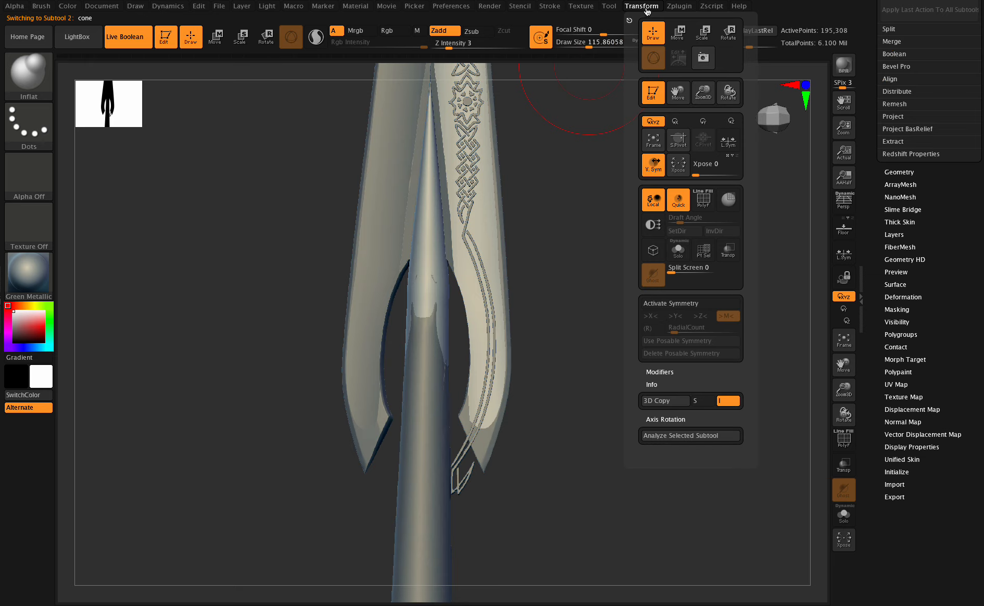
click(673, 304)
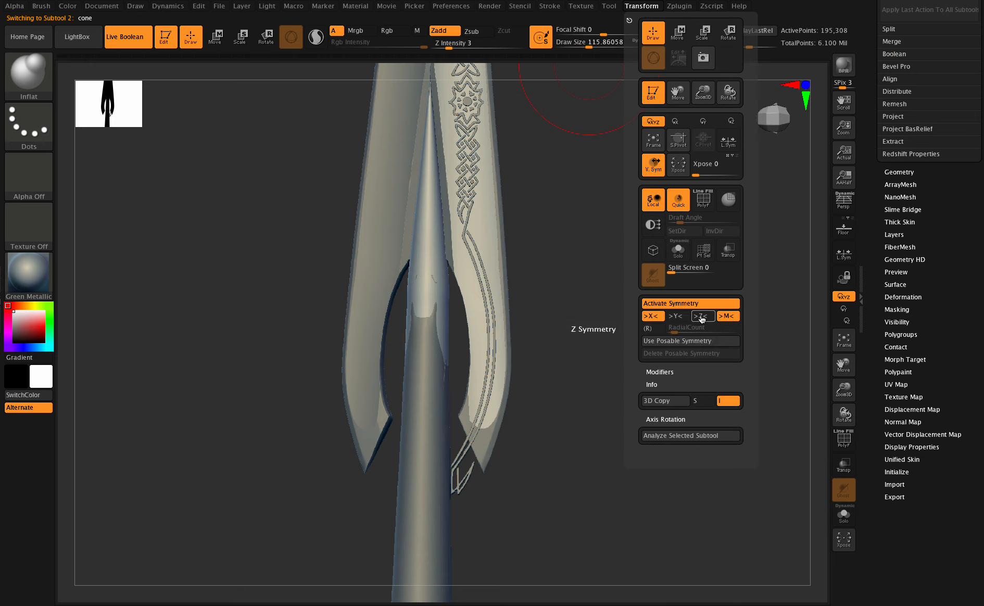
click(702, 317)
drag(813, 398, 820, 410)
click(641, 8)
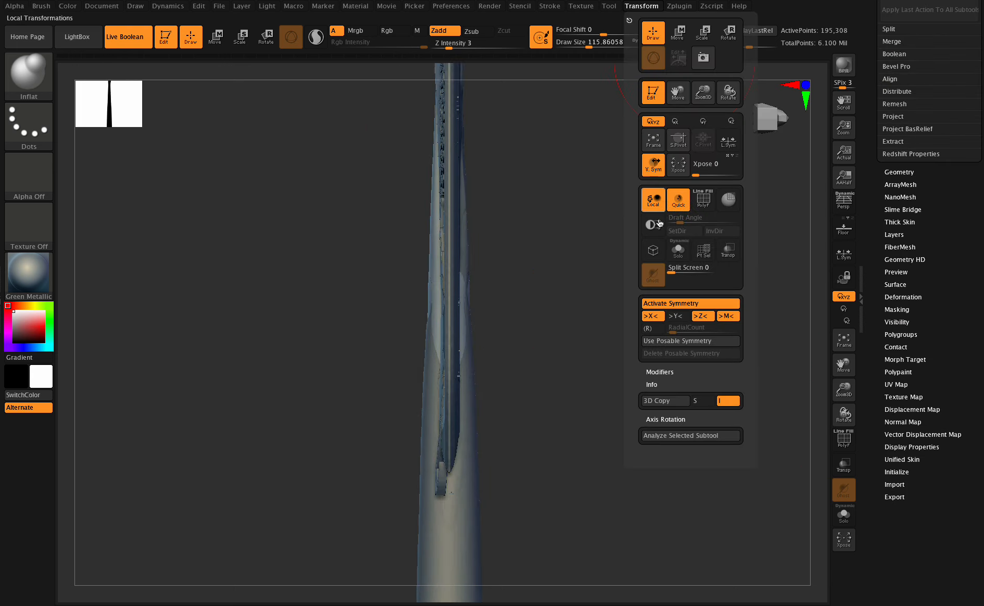
click(679, 317)
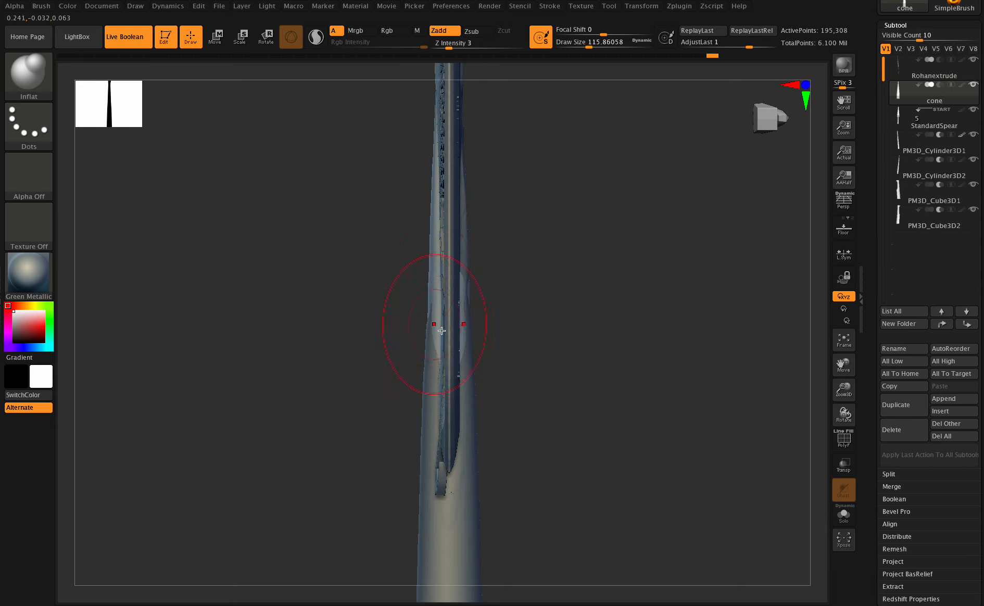
- Smooth and inflate the cone's lower end symmetrically to blend it into the shaft, reducing the draw size to about 108
drag(851, 415, 872, 412)
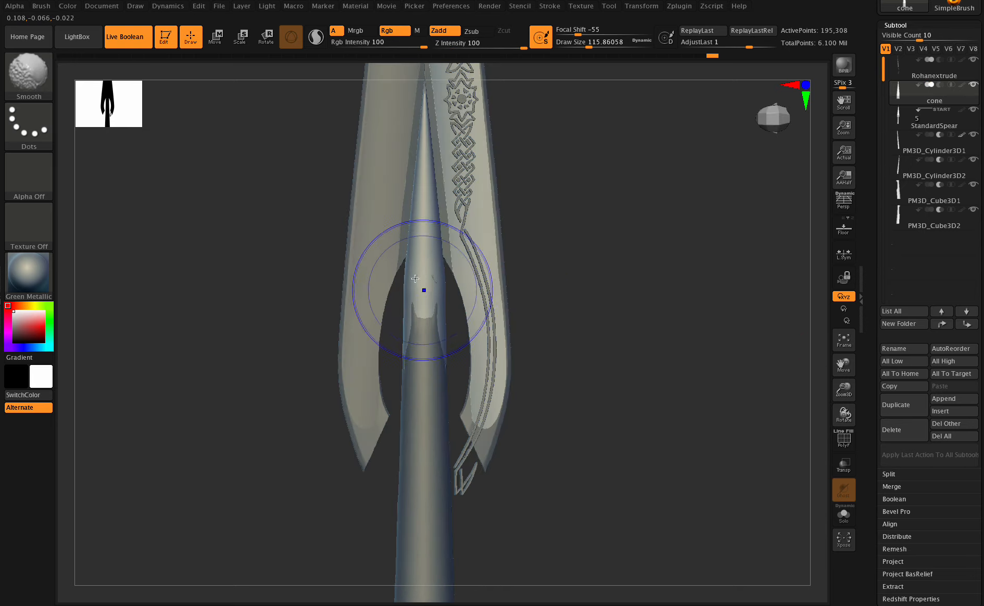
key(shift)
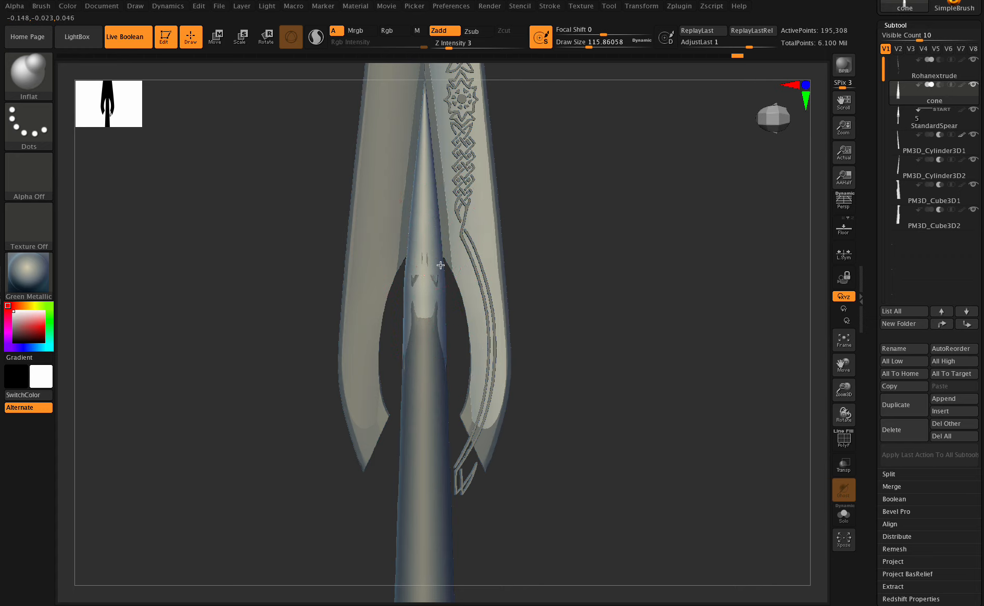
drag(850, 400, 407, 220)
mouse_move(845, 390)
mouse_down()
mouse_move(834, 415)
mouse_move(839, 397)
mouse_move(846, 417)
mouse_move(849, 382)
mouse_up()
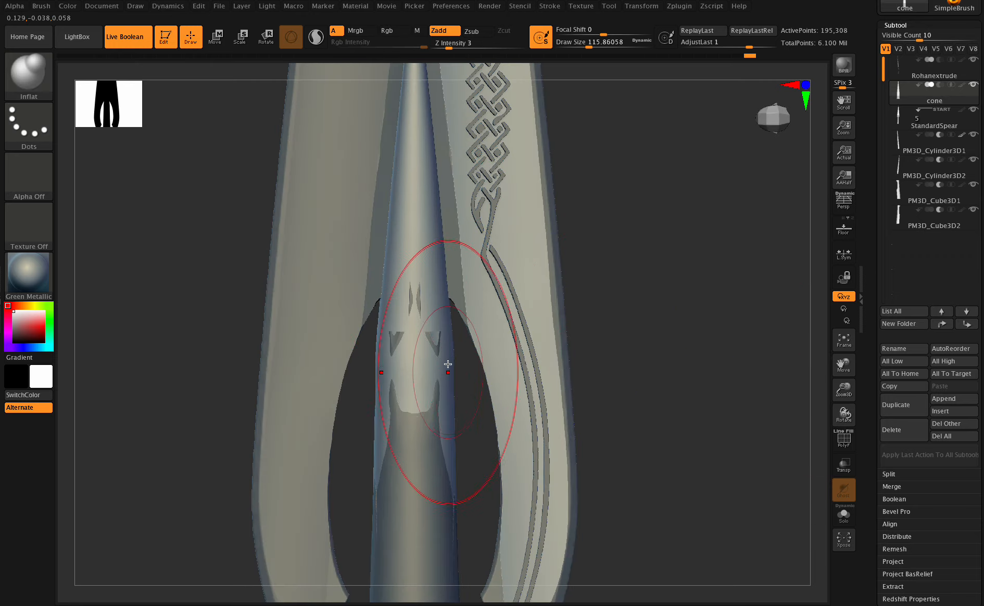
drag(596, 48, 592, 48)
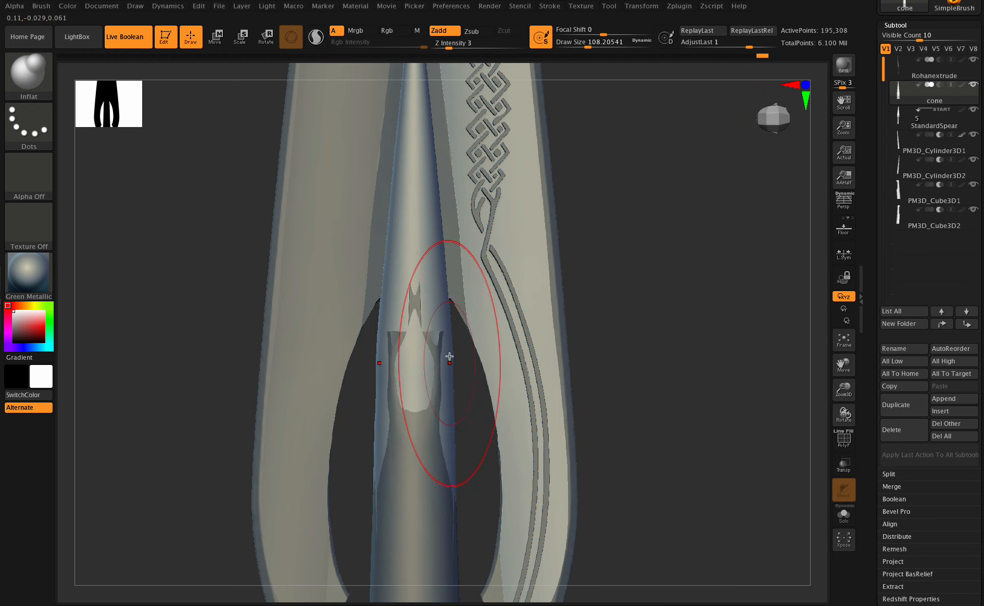
- Select the StandardSpear subtool, mask its lower blades and inflate the shaft around the cone joint at Z intensity 3
click(910, 135)
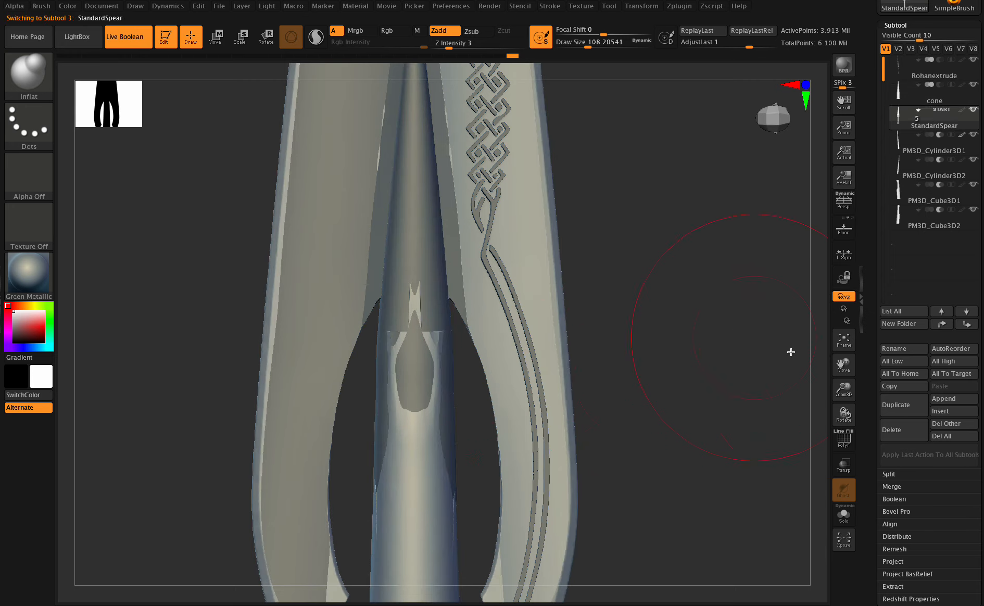
alt+drag(830, 391, 776, 339)
mouse_move(623, 192)
ctrl+mouse_down()
mouse_move(497, 498)
mouse_move(444, 475)
ctrl+mouse_up()
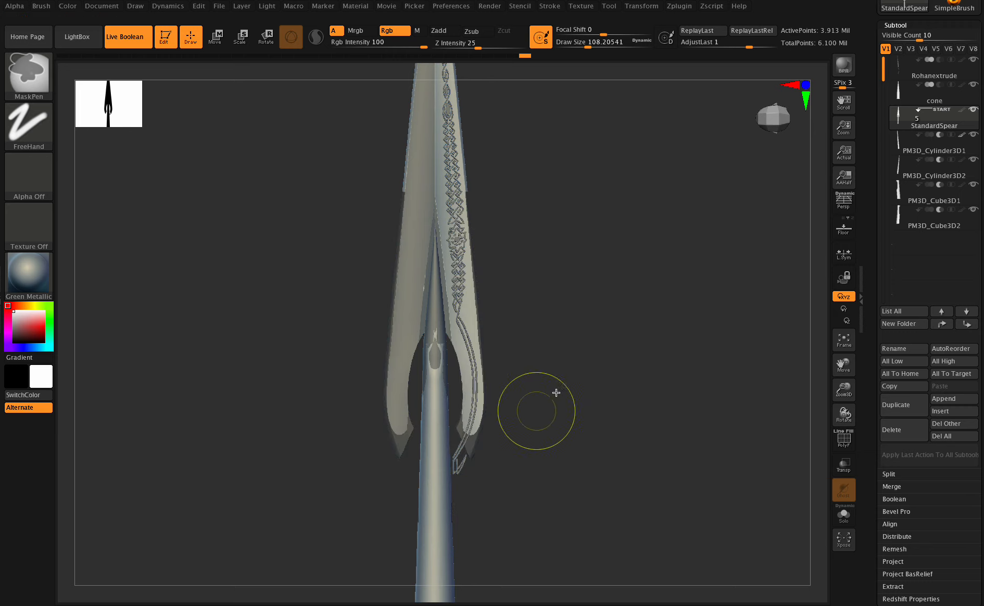
mouse_move(848, 390)
mouse_down()
mouse_move(872, 425)
mouse_move(823, 418)
mouse_up()
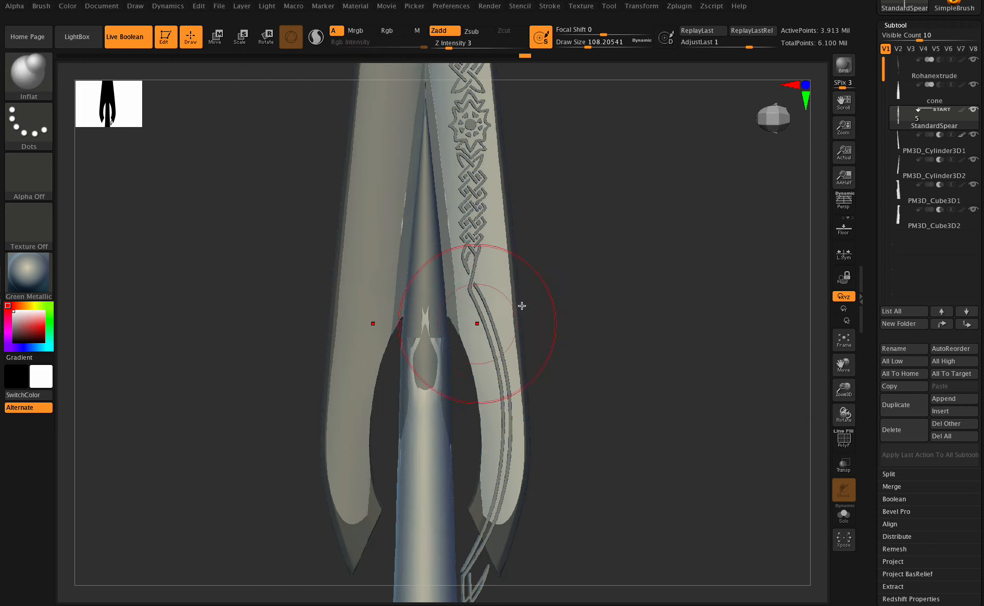
mouse_move(567, 211)
ctrl+mouse_down()
mouse_move(469, 328)
mouse_move(450, 372)
ctrl+mouse_up()
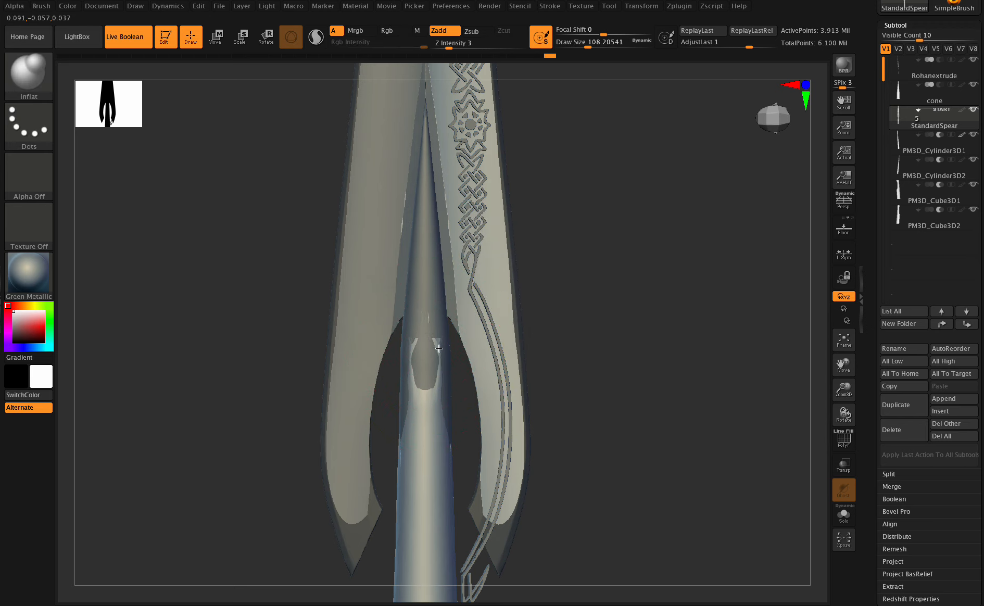
- Reduce the Inflat draw size to about 77 and build up the shaft over the lower end of the cone
click(584, 45)
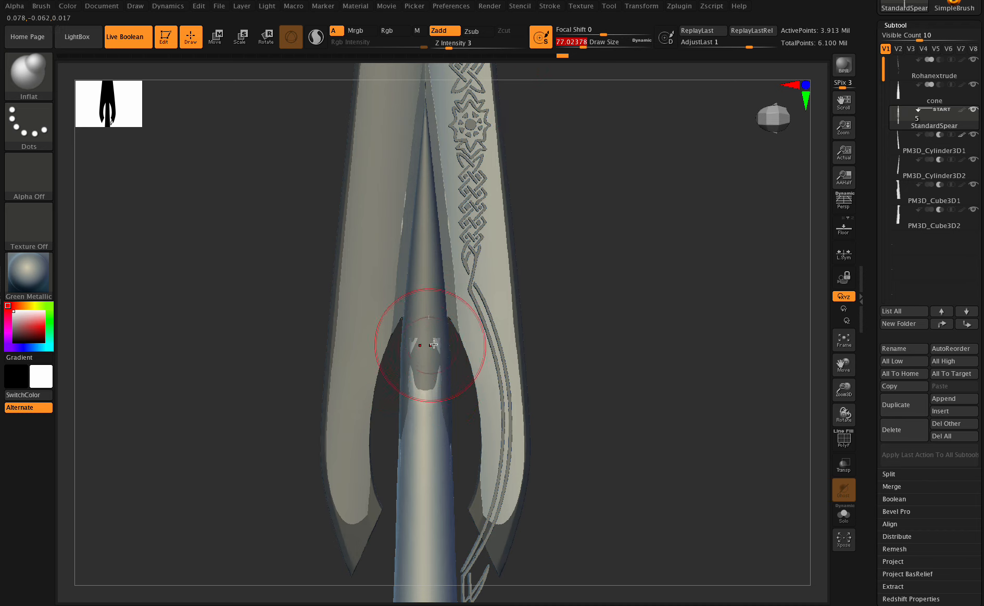
drag(438, 357, 432, 384)
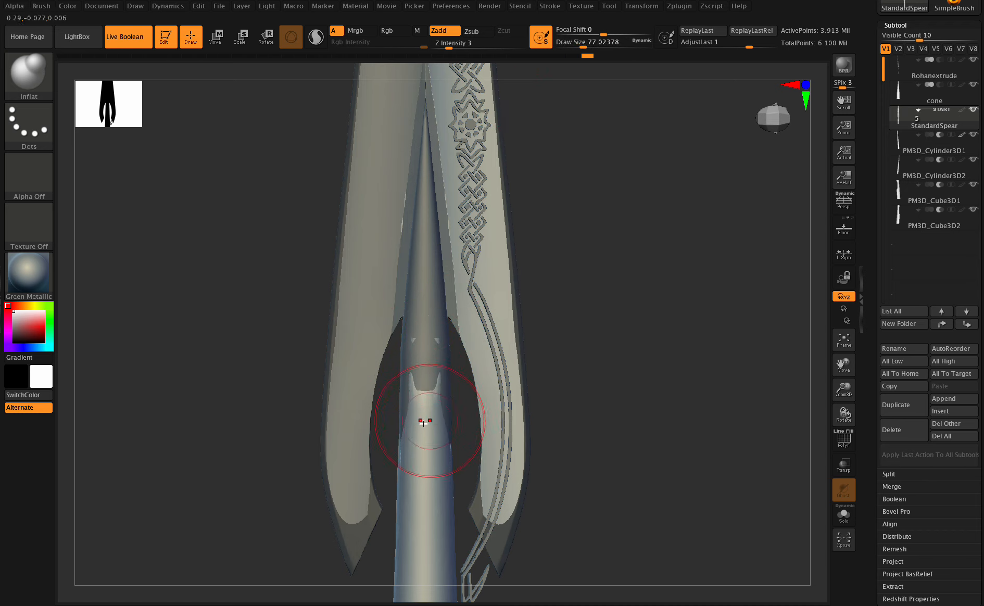
drag(844, 414, 845, 414)
drag(400, 483, 405, 494)
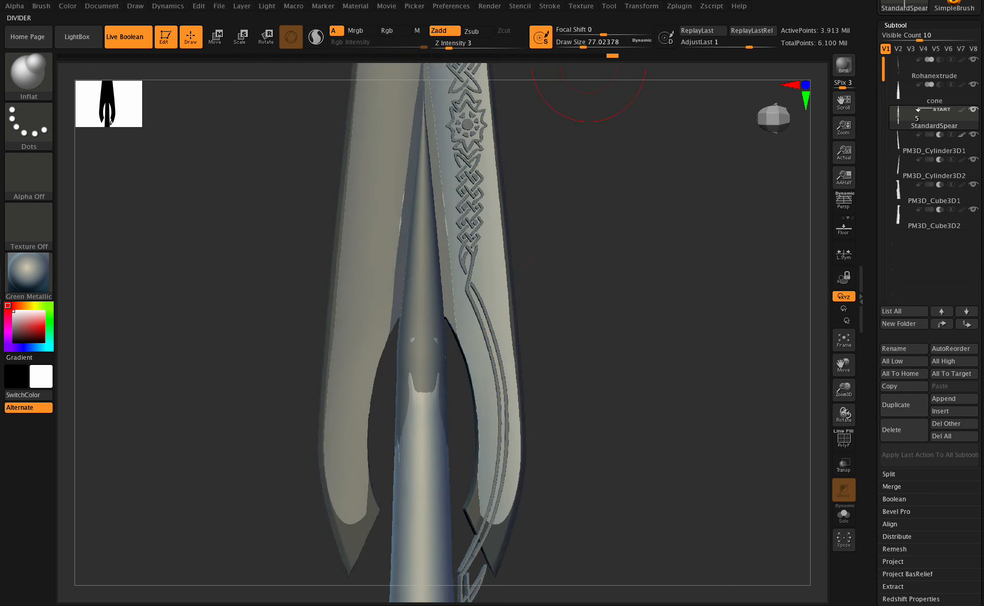
- Flatten the shaft's joint with the cone using the Flatten brush at draw size about 49 and Z intensity 6
click(21, 81)
click(409, 72)
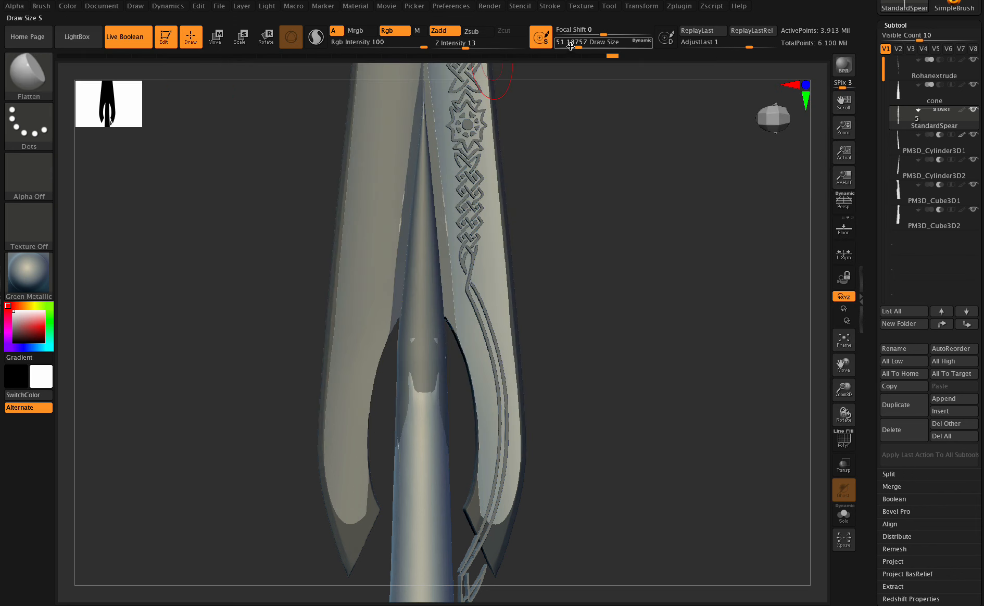
drag(571, 46, 570, 46)
drag(464, 45, 455, 45)
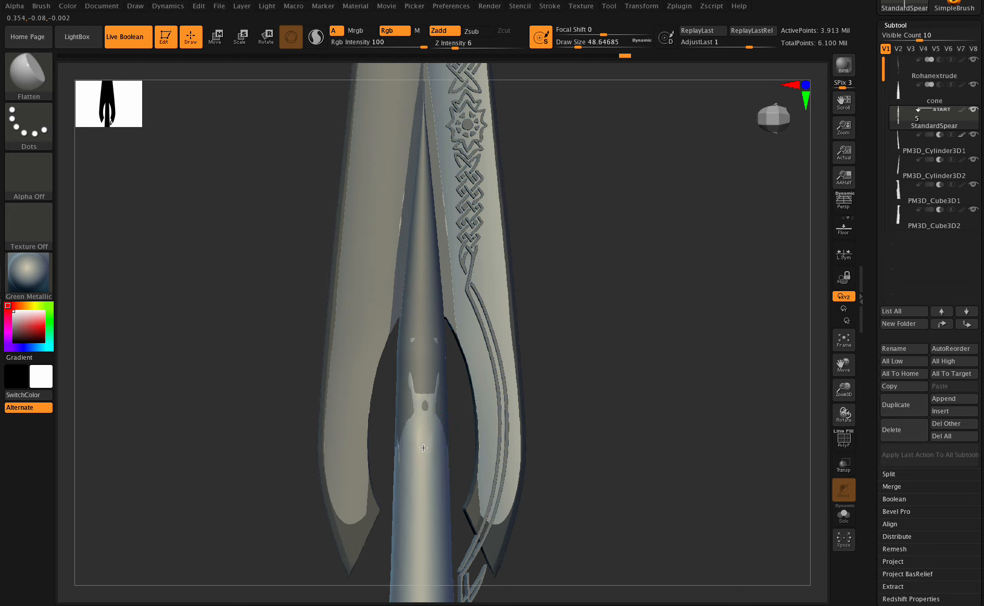
drag(824, 420, 844, 396)
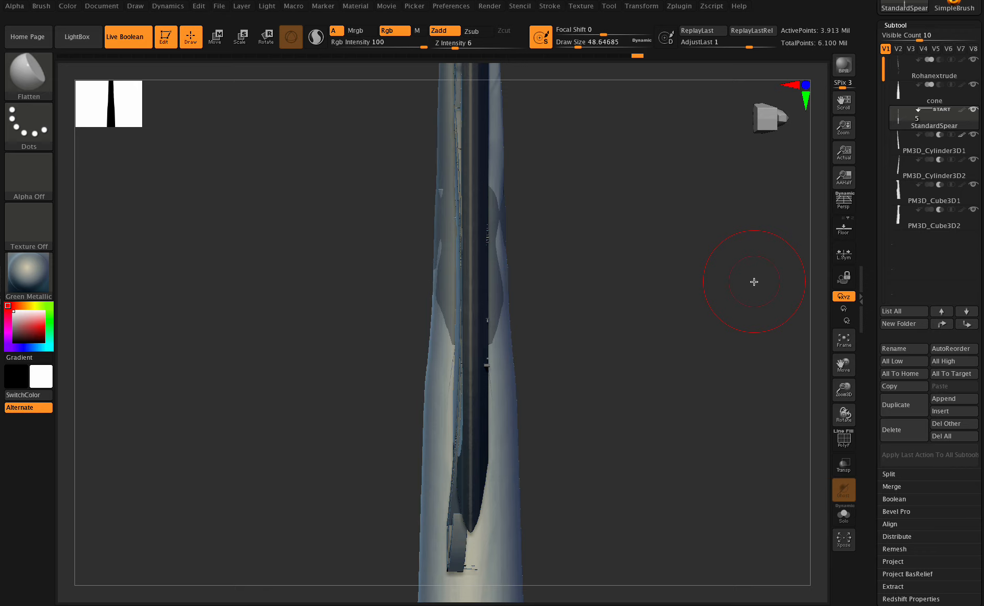
- Undo the last Flatten stroke on the shaft and clear the mask from the StandardSpear subtool
key(ctrl)
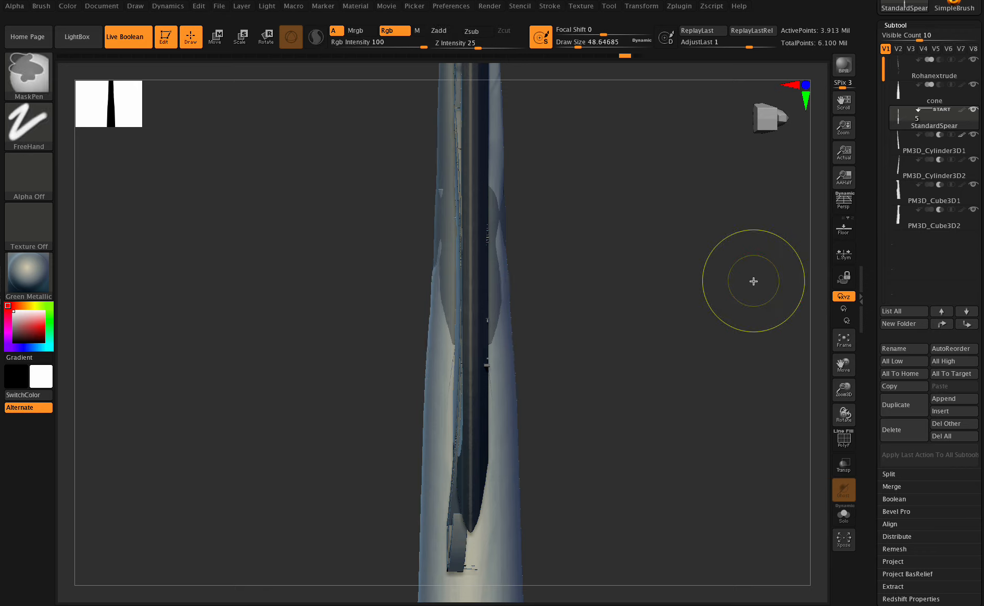
key(ctrl+z)
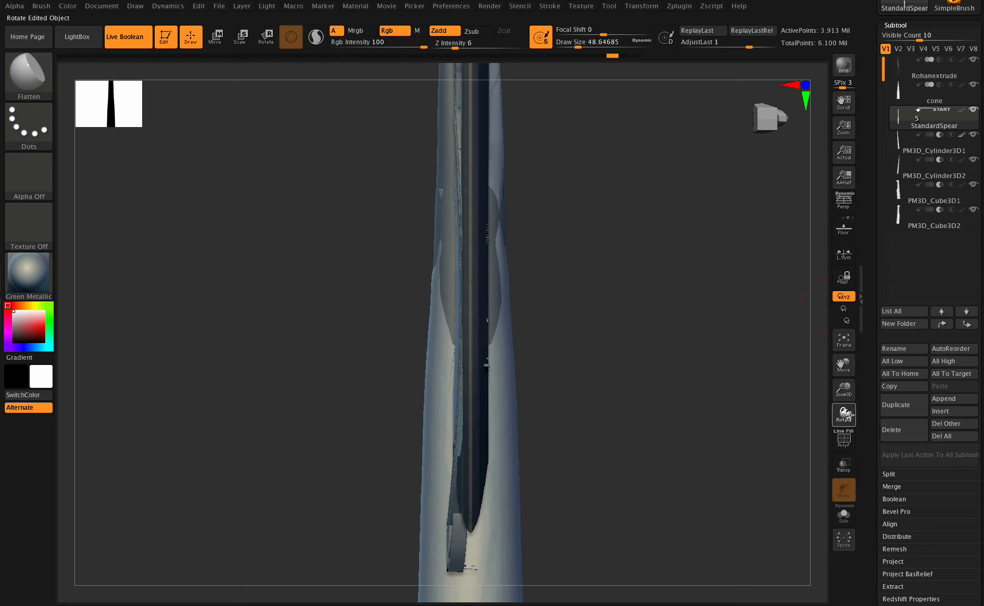
mouse_move(846, 415)
mouse_down()
mouse_move(844, 388)
mouse_move(811, 385)
mouse_move(844, 415)
mouse_move(861, 414)
mouse_move(869, 398)
mouse_up()
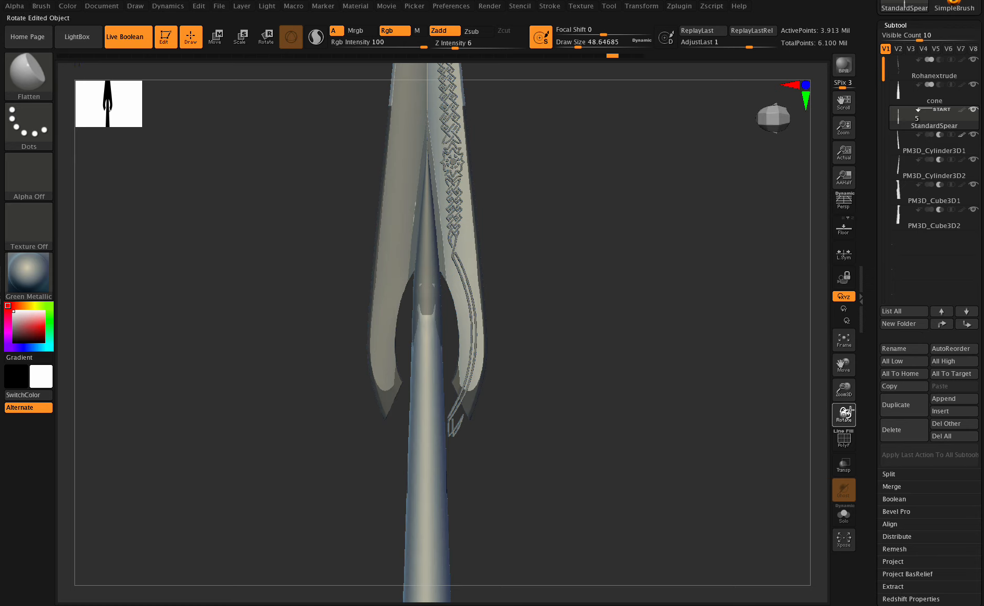
drag(850, 412, 847, 475)
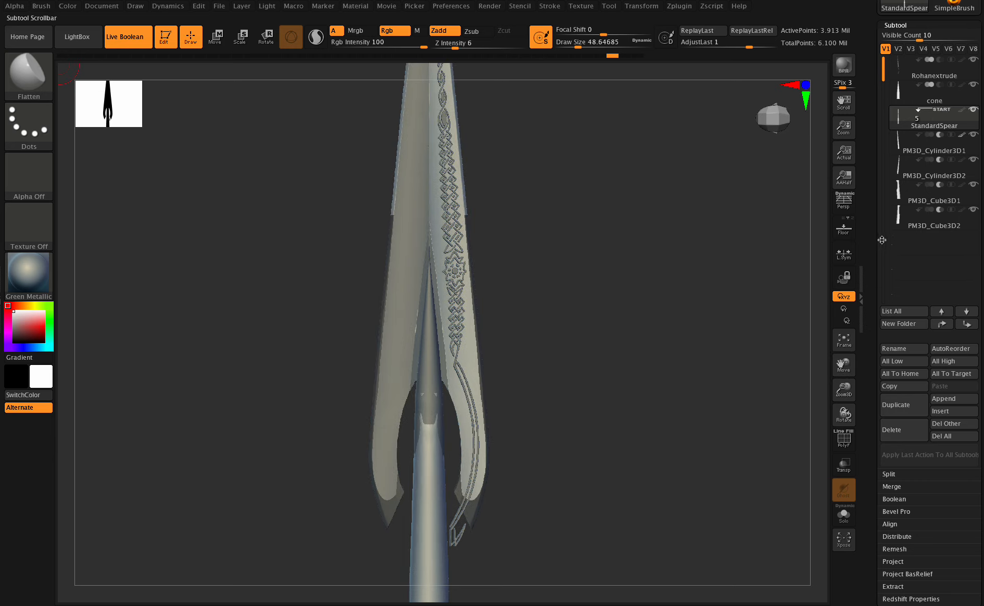
drag(848, 367, 838, 453)
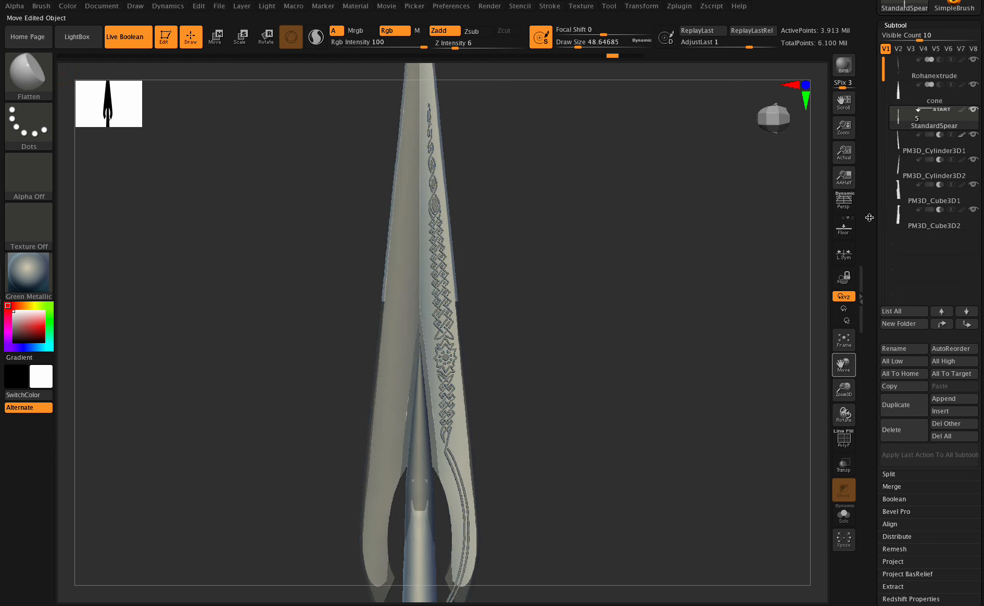
ctrl+drag(642, 293, 681, 371)
- Duplicate the Rohanextrude knotwork subtool and mirror the copy across the Z axis onto the other blade
click(900, 69)
click(930, 117)
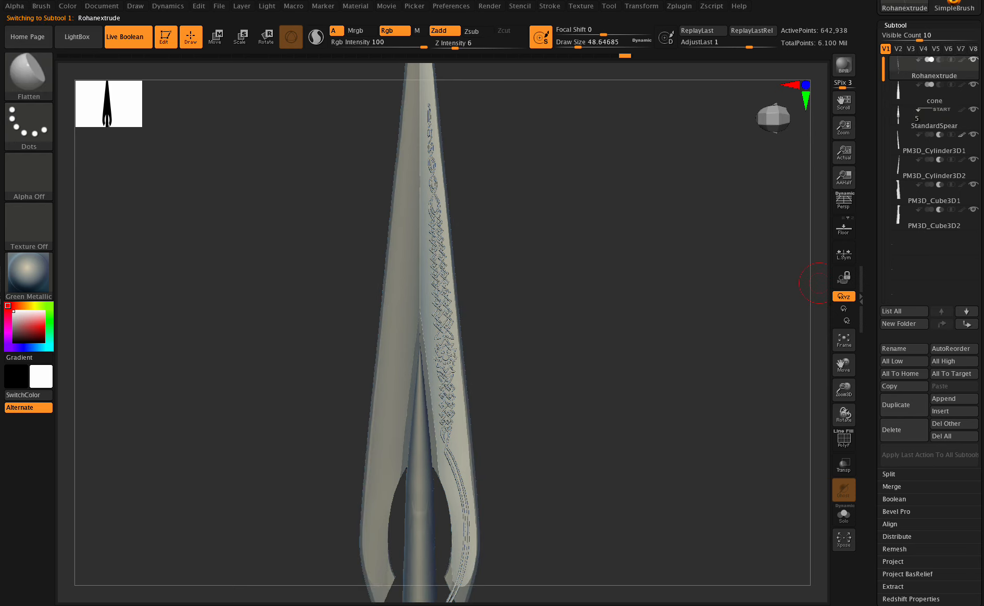
scroll(961, 233, down, 3)
click(895, 262)
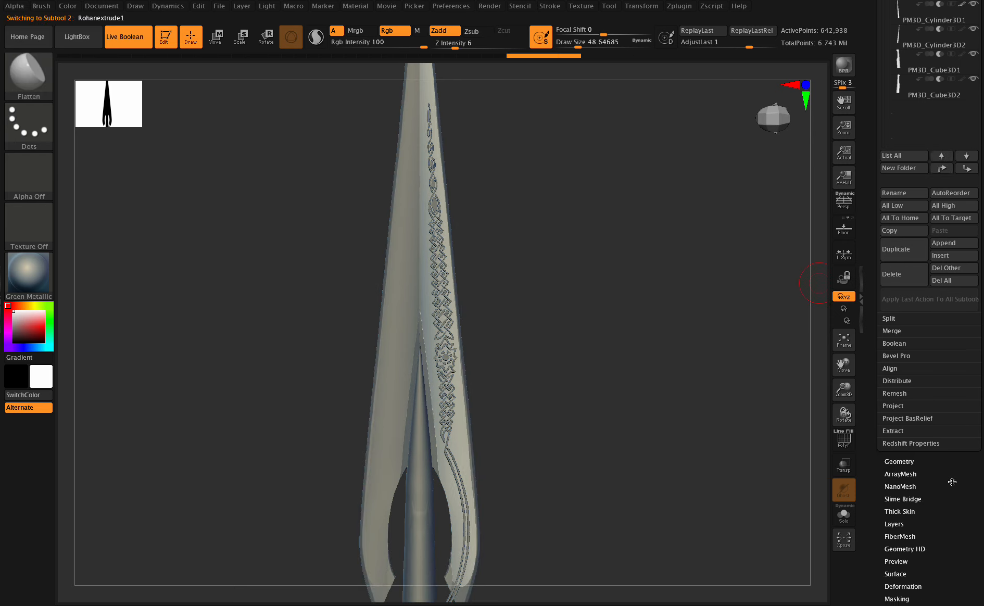
scroll(897, 403, down, 5)
click(898, 379)
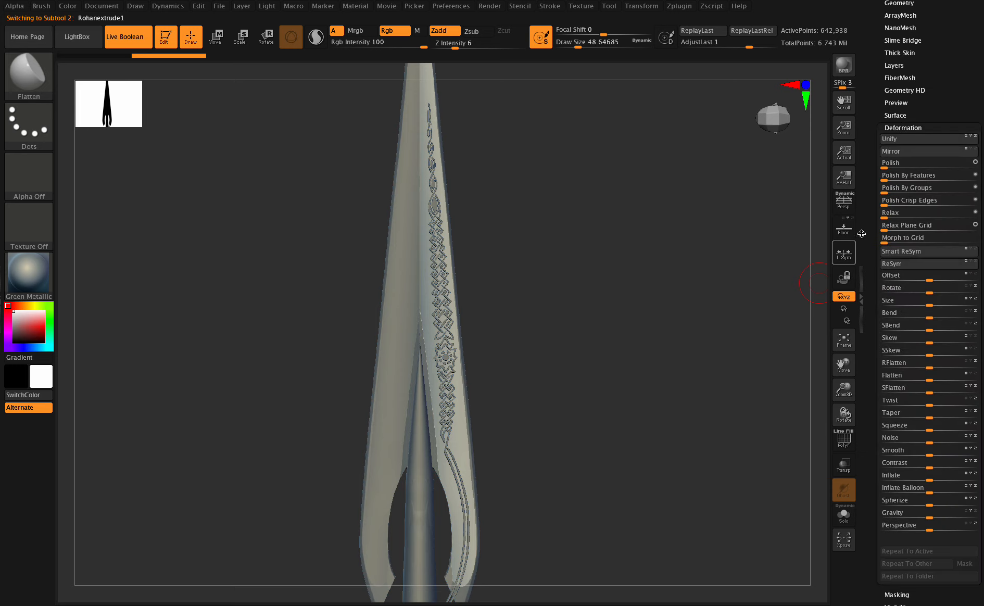
click(975, 149)
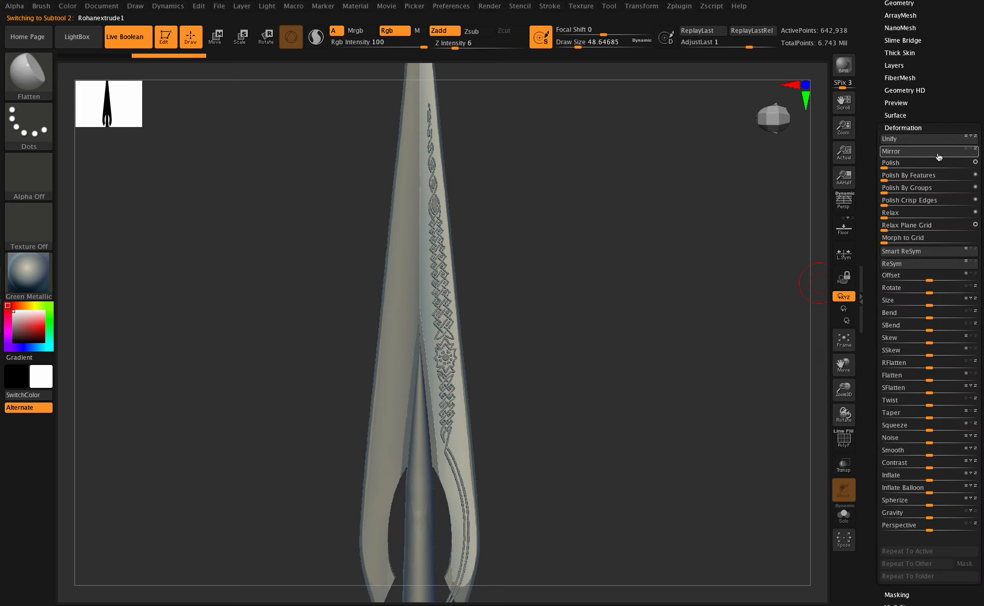
drag(844, 411, 837, 388)
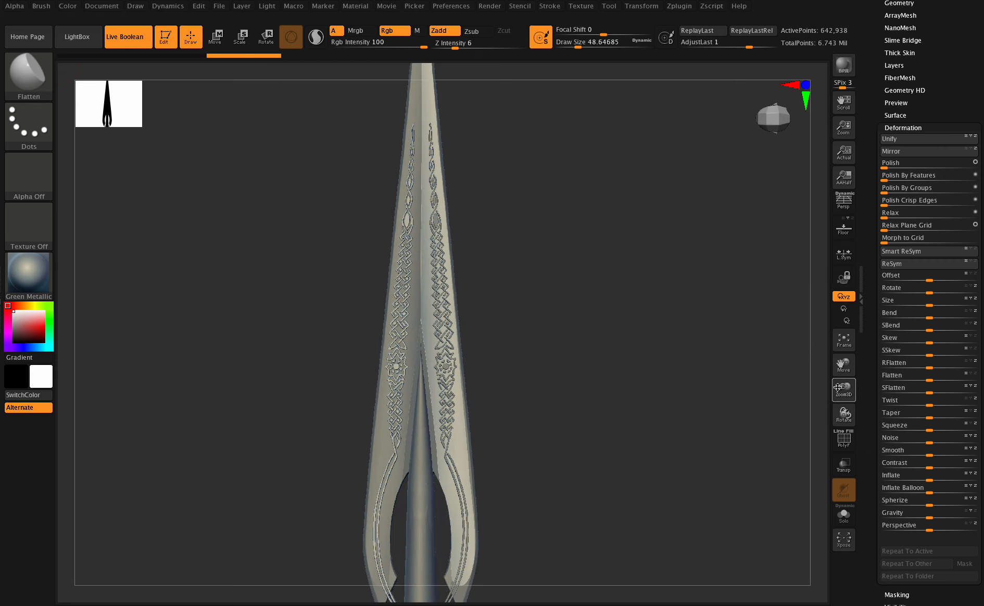
- Show the floor grid with the reference images and compare the mirrored knotwork and ridge with the reference spear
scroll(917, 64, up, 2)
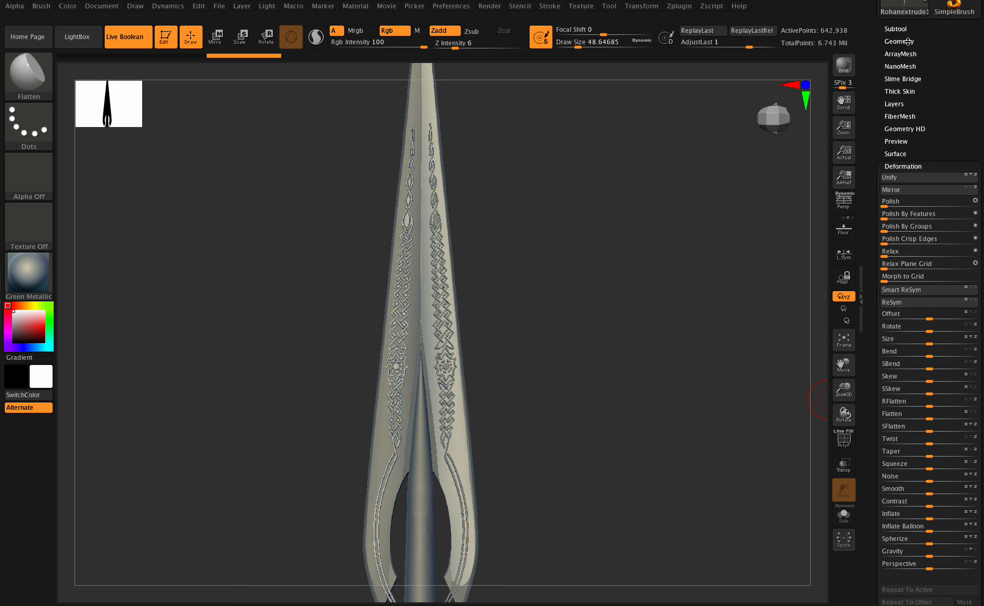
click(844, 228)
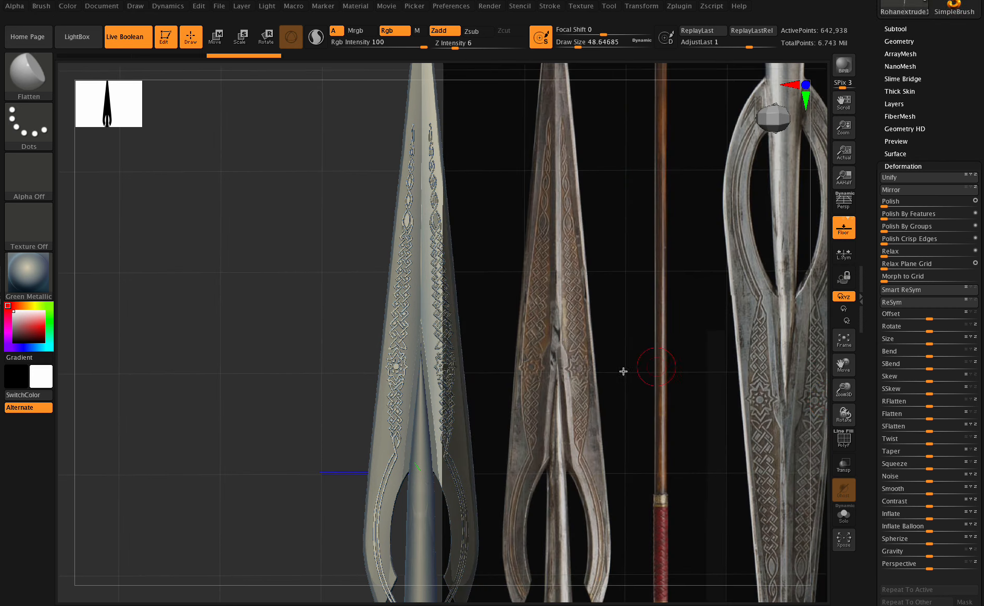
drag(847, 397, 783, 356)
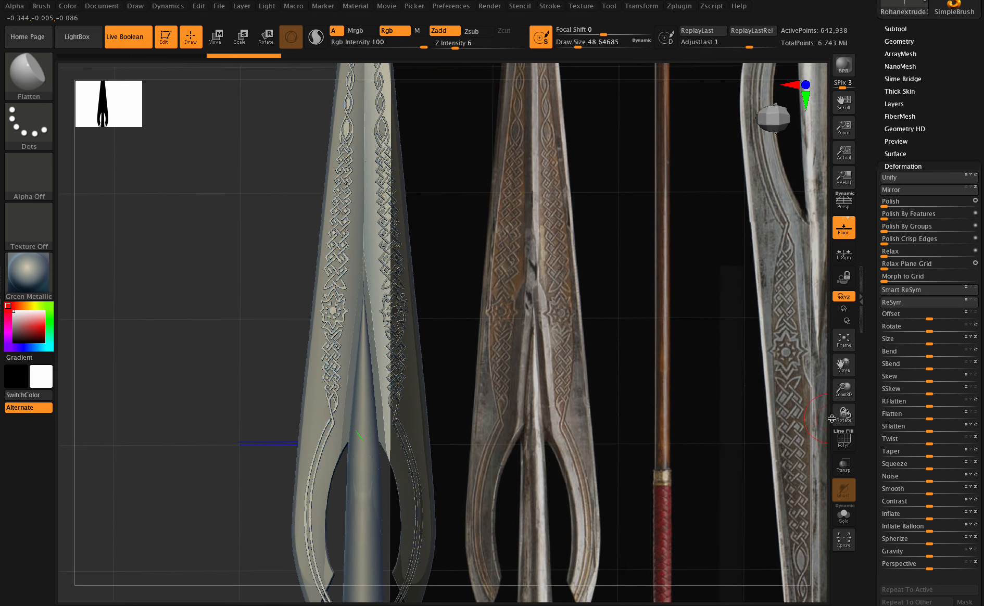
drag(846, 415, 849, 406)
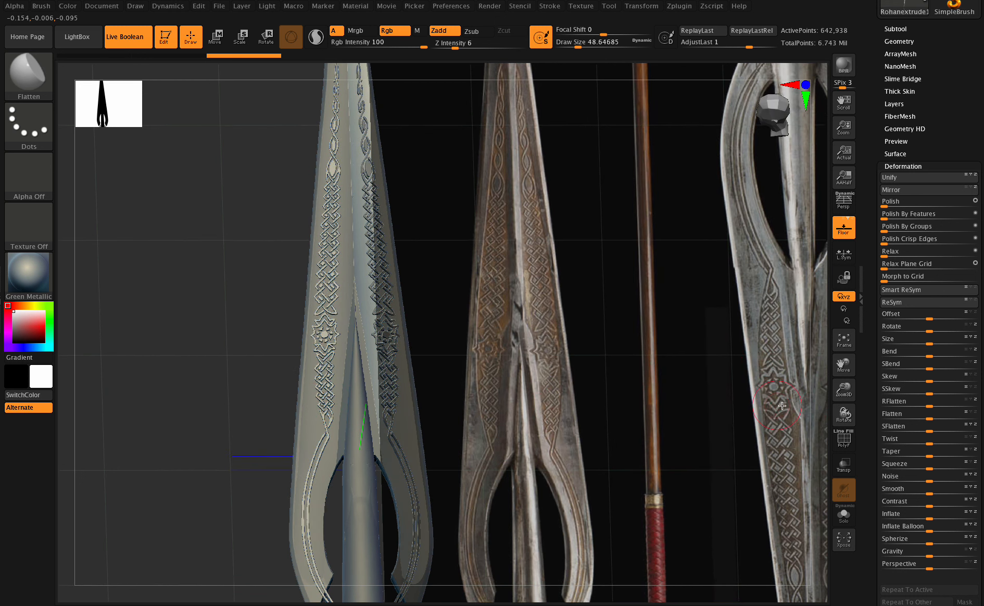
drag(844, 389, 714, 368)
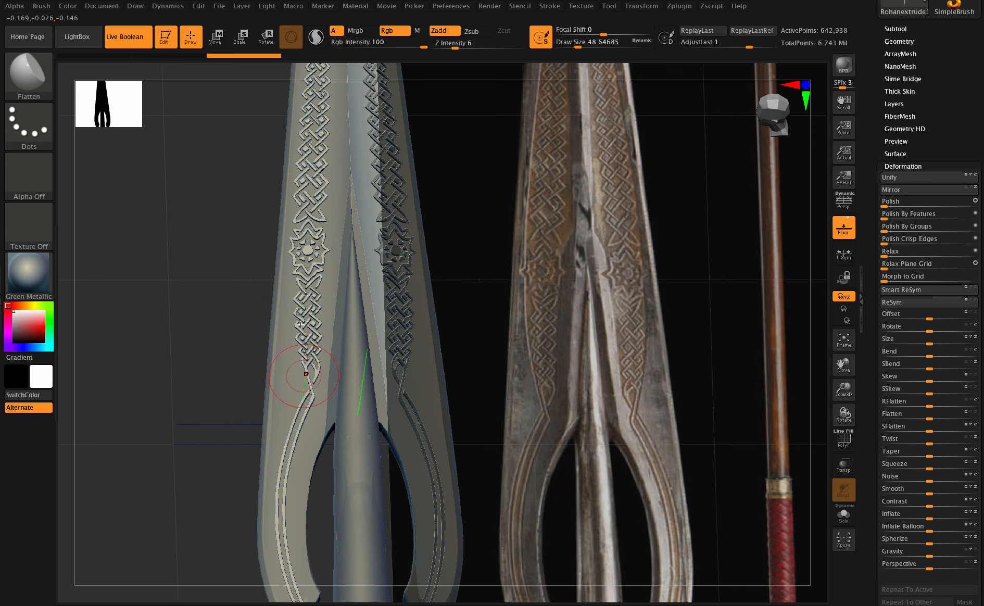
drag(845, 418, 807, 346)
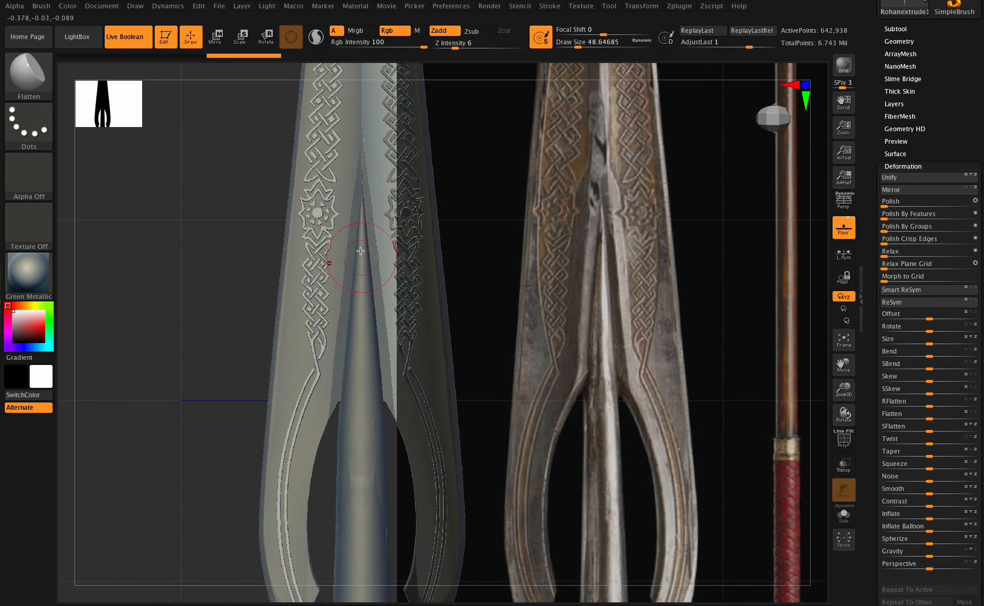
- Select the PM3D_Cylinder3D2 subtool, set the draw size to about 7.5 and paint a mask along the knotwork below the star
mouse_move(342, 248)
shift+mouse_down()
mouse_move(344, 231)
mouse_move(357, 241)
shift+mouse_up()
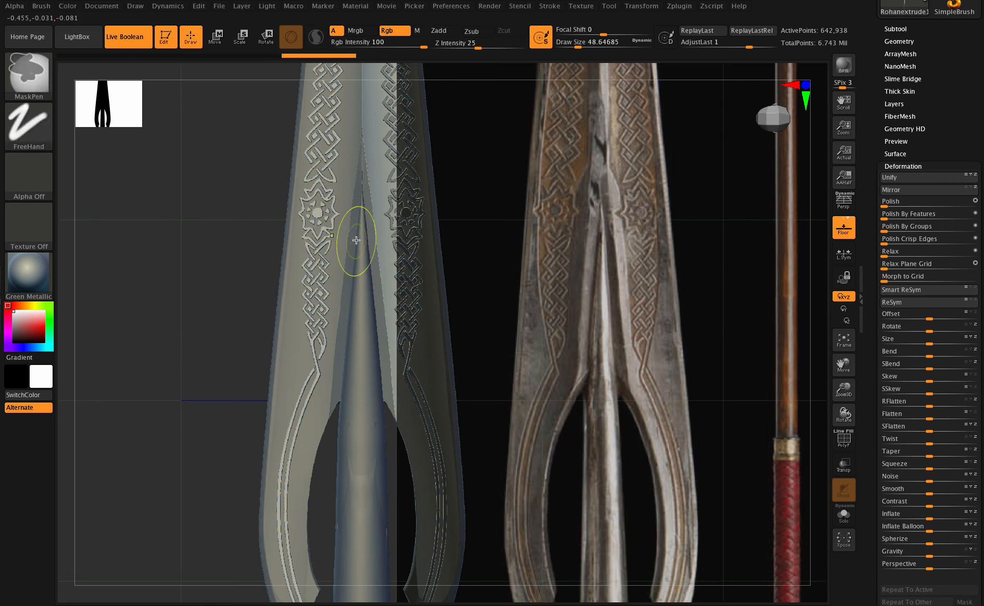
alt+click(346, 245)
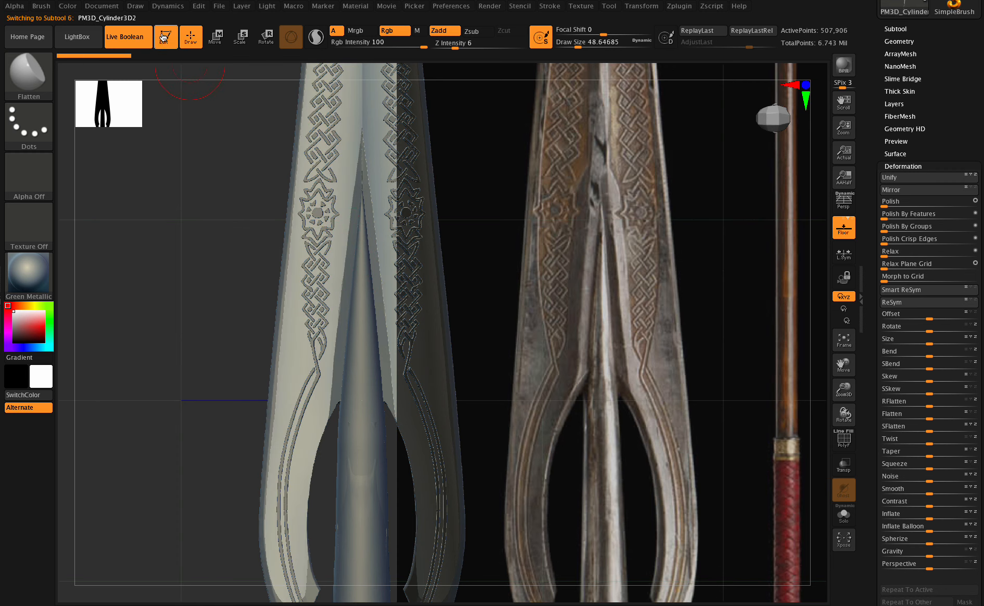
click(568, 47)
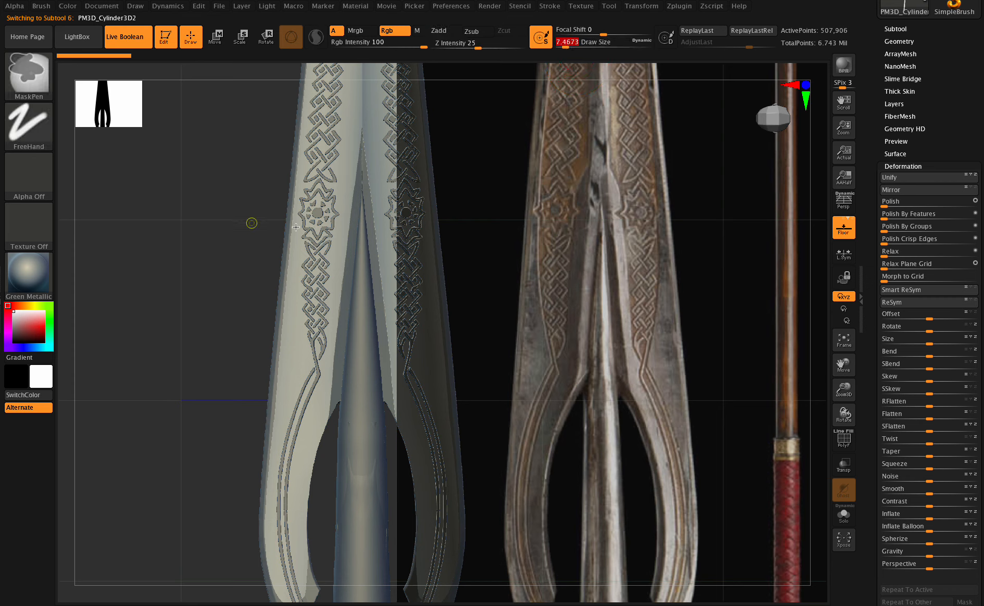
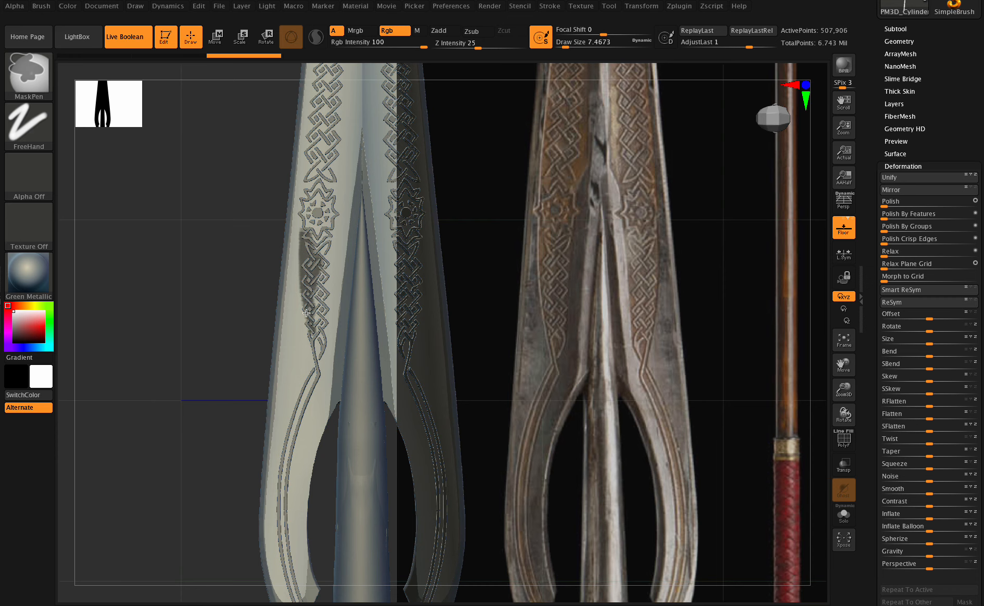
drag(844, 388, 854, 417)
key(ctrl)
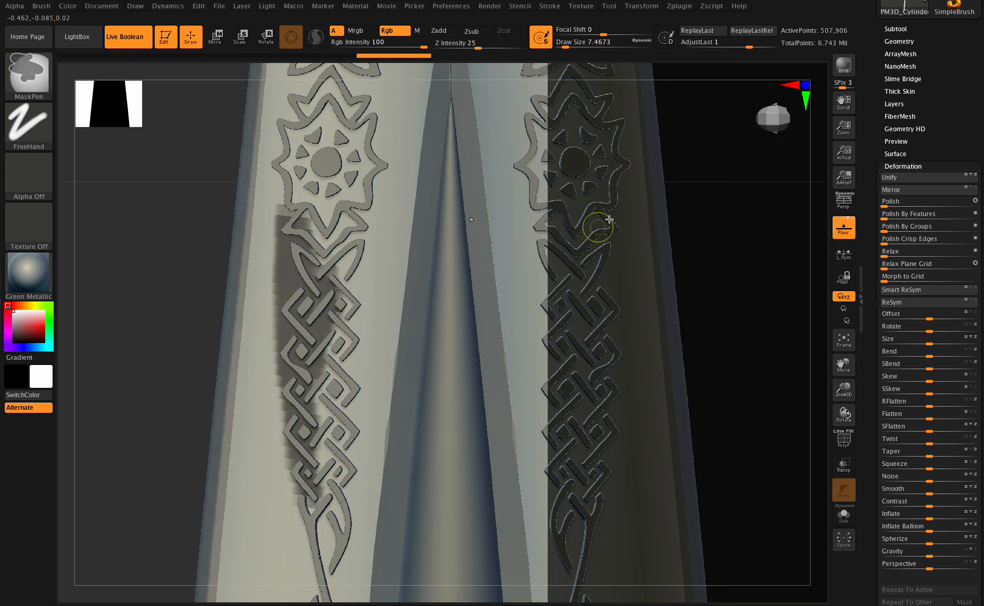
- Select the StandardSpear subtool and look closely at the knotwork near the tip of its blades
click(844, 340)
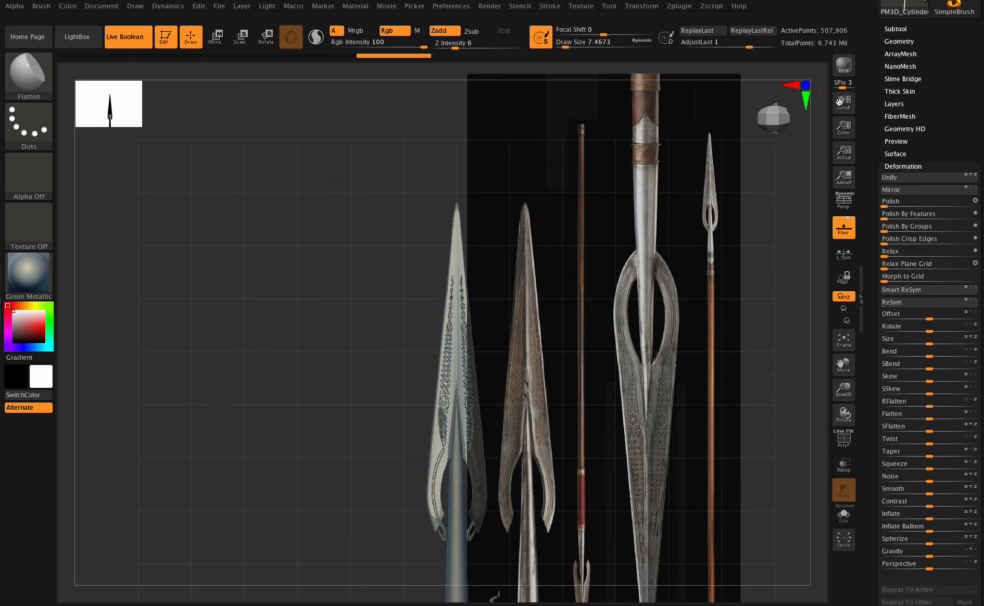
click(892, 30)
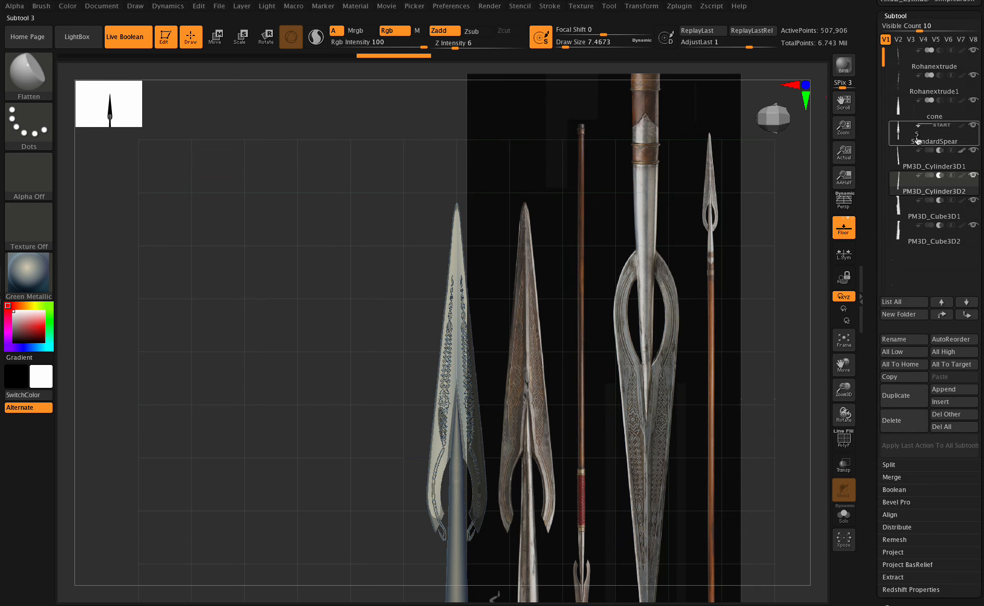
mouse_move(936, 188)
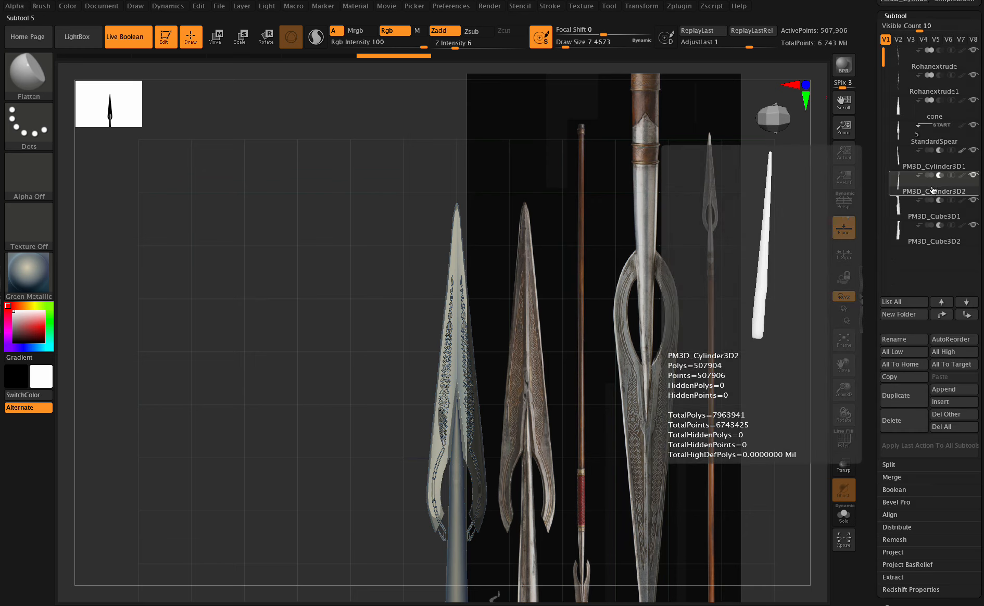
key(ctrl)
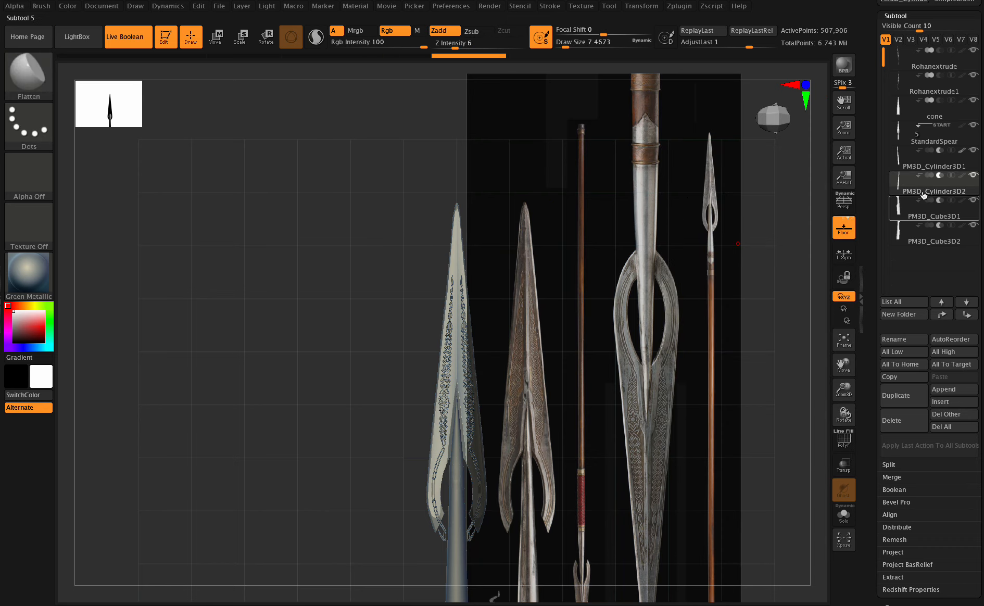
click(911, 138)
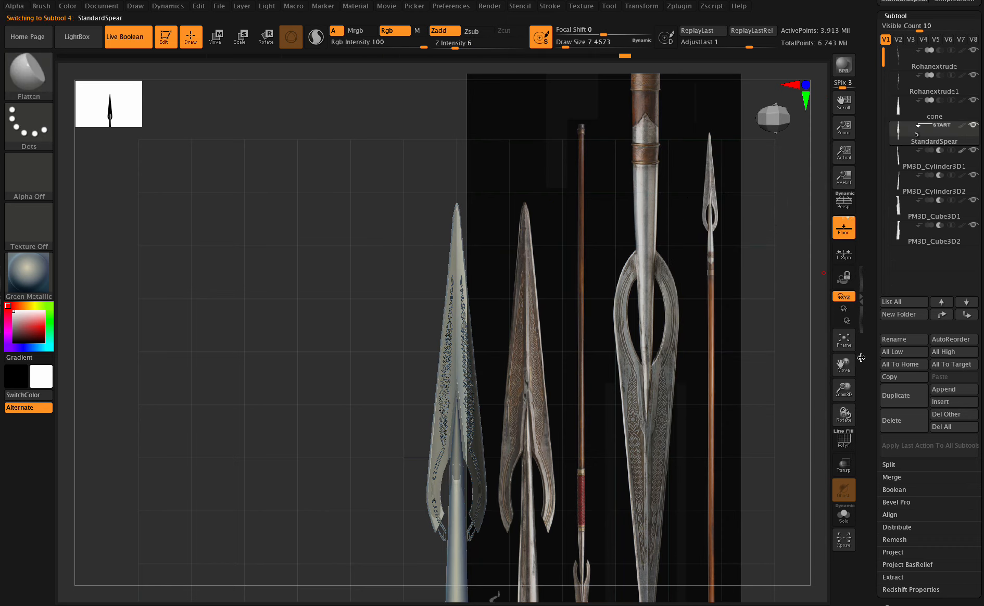
click(845, 340)
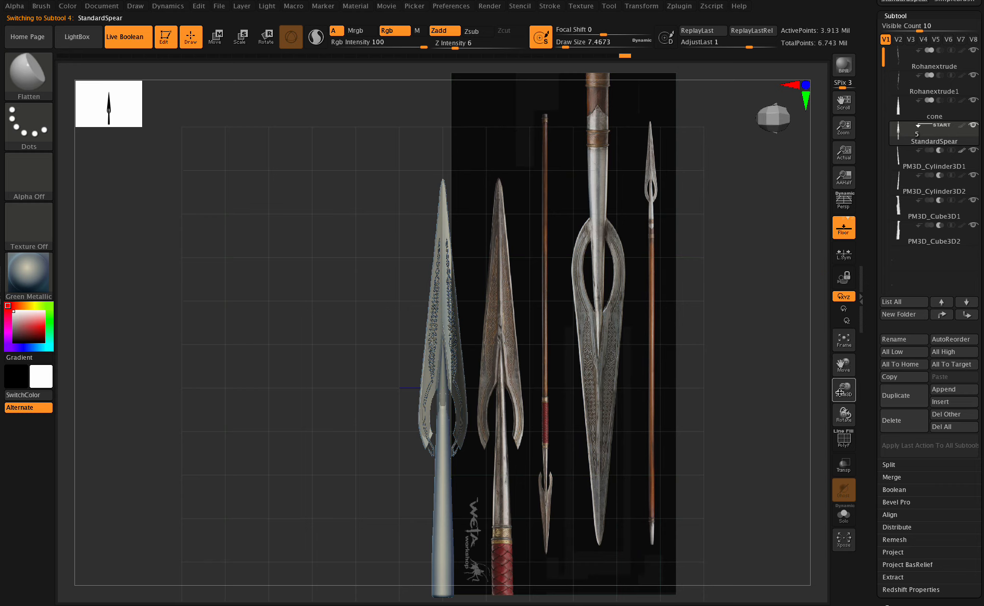
mouse_move(840, 394)
mouse_down()
mouse_move(944, 482)
mouse_move(956, 513)
mouse_up()
key(ctrl)
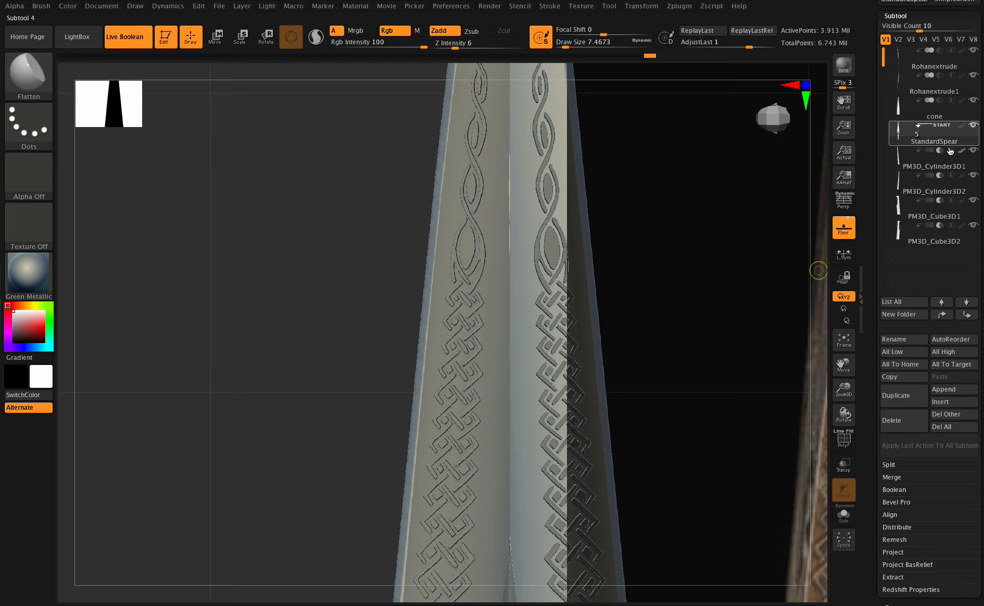
drag(845, 416, 838, 417)
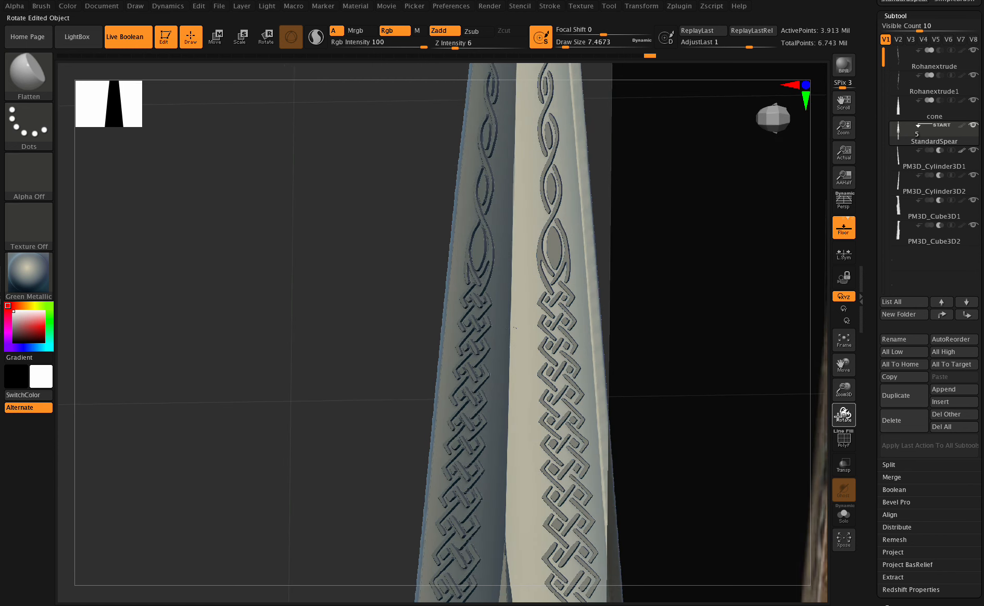
- Compare the StandardSpear blades with Live Boolean switched off and on again
key(ctrl)
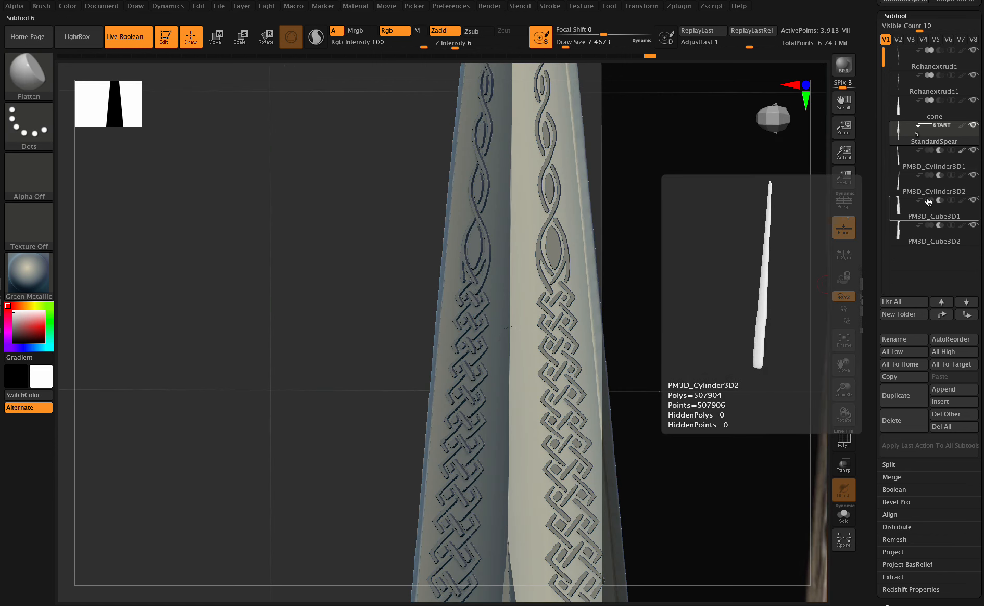
click(941, 143)
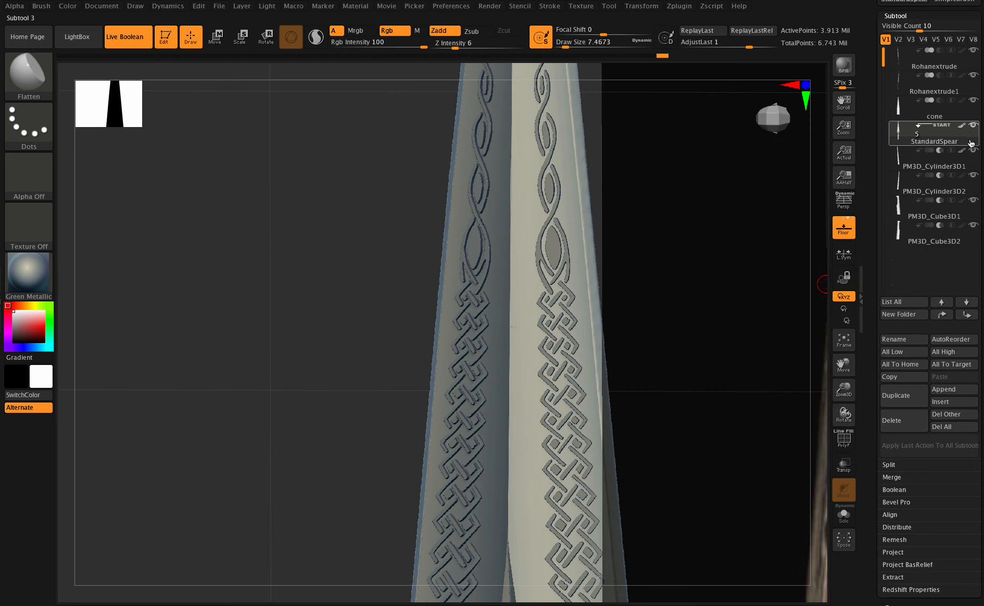
key(ctrl)
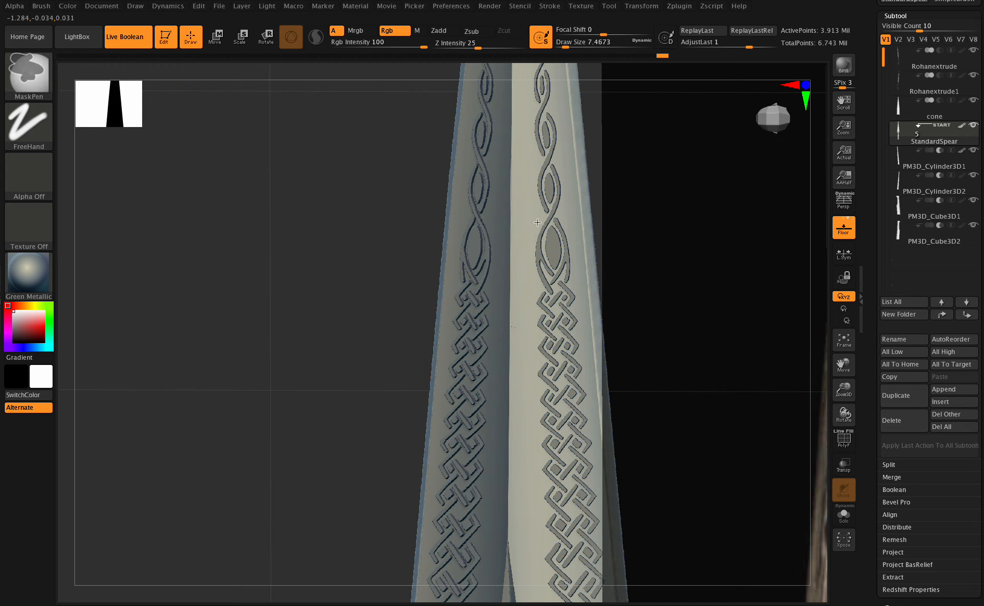
click(138, 34)
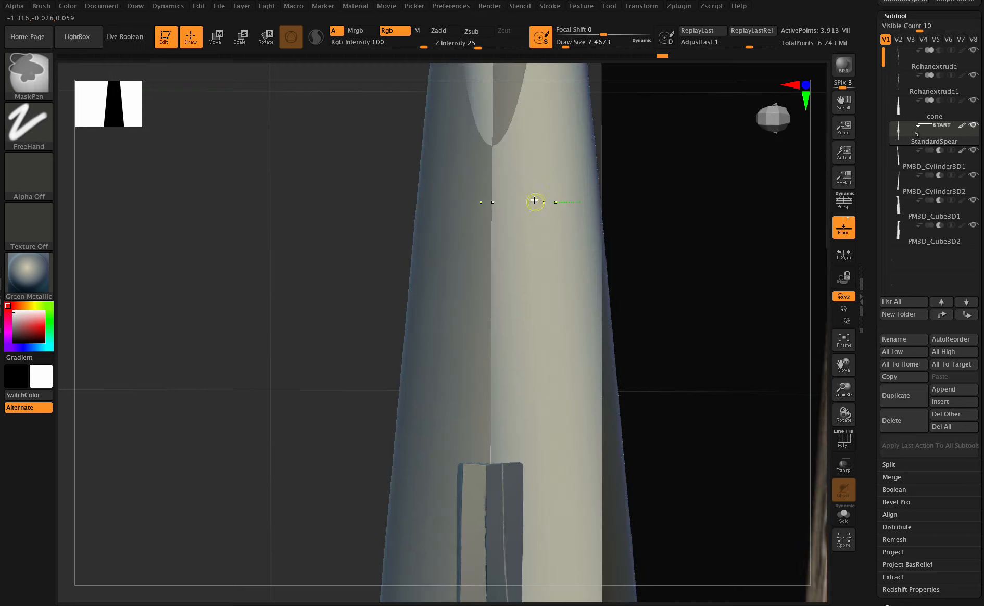
click(128, 37)
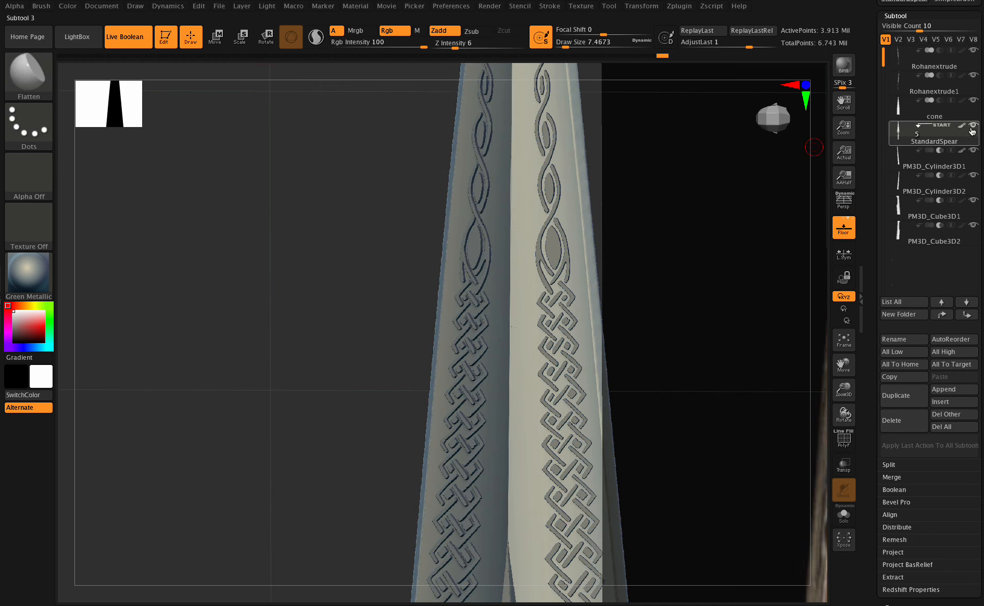
- Clear the Start group flag on the StandardSpear subtool and inspect the blade surfaces without the knotwork
click(920, 126)
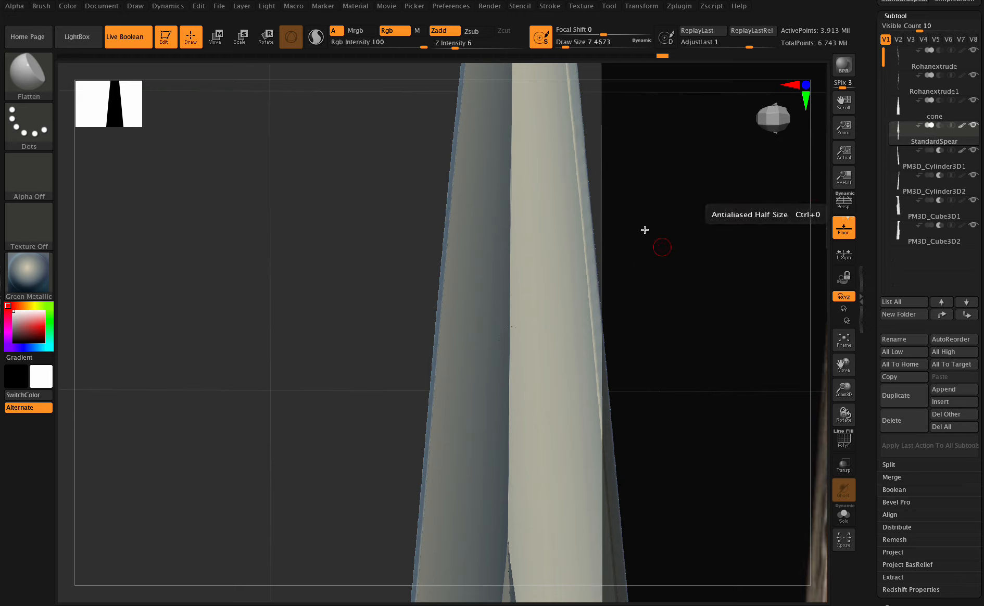
key(ctrl)
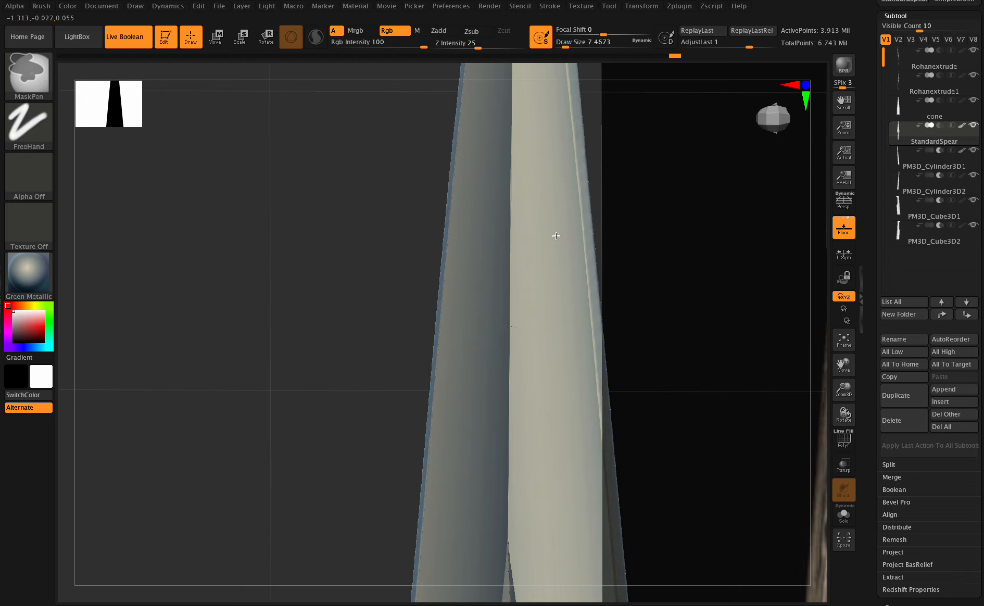
mouse_move(815, 390)
mouse_down()
mouse_move(838, 399)
mouse_move(821, 405)
mouse_up()
shift+drag(845, 409, 851, 407)
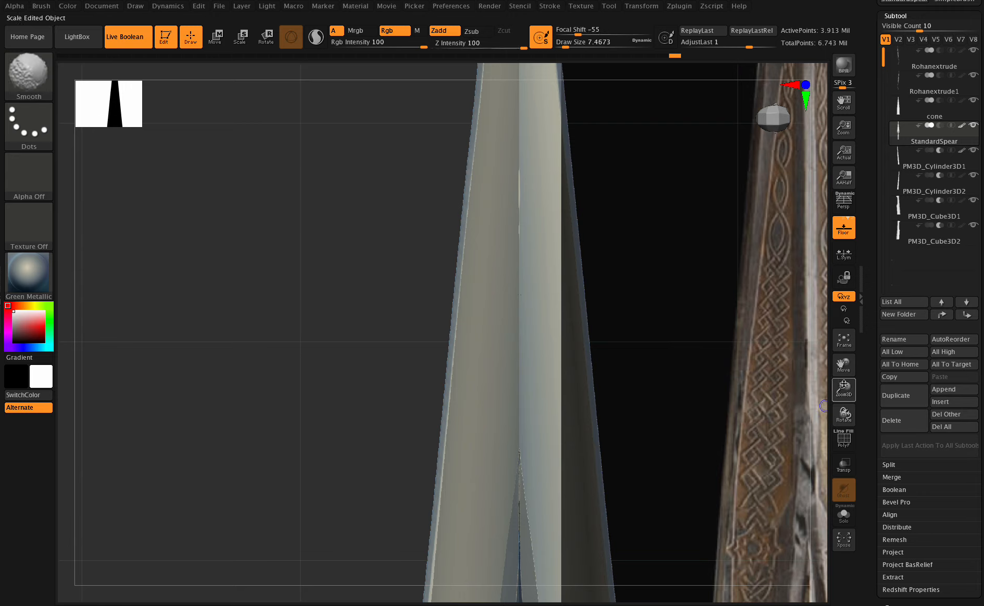
- Hide the floor grid, frame the whole spear and turn off polypaint display for all subtools
click(843, 228)
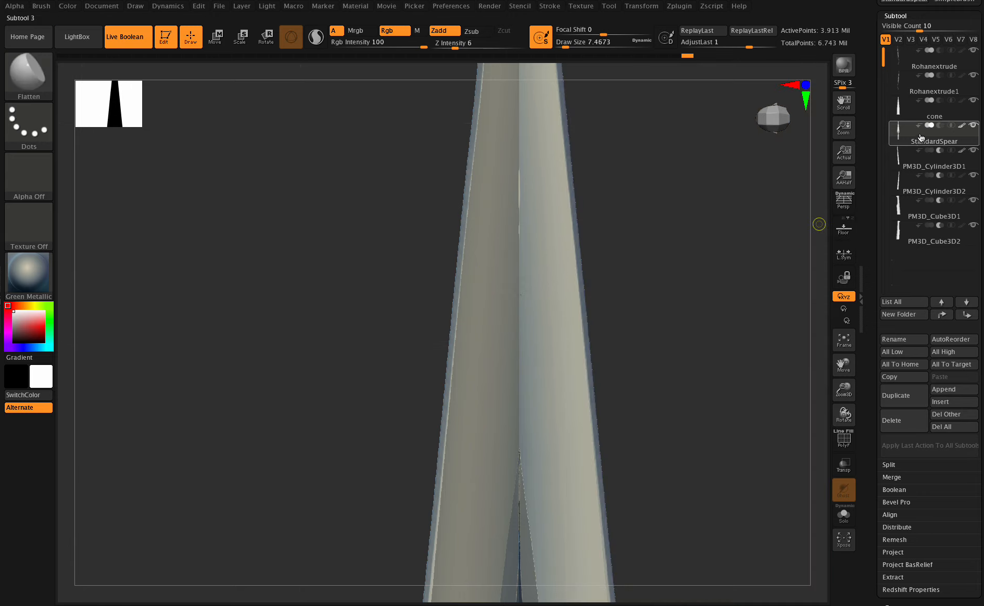
key(f)
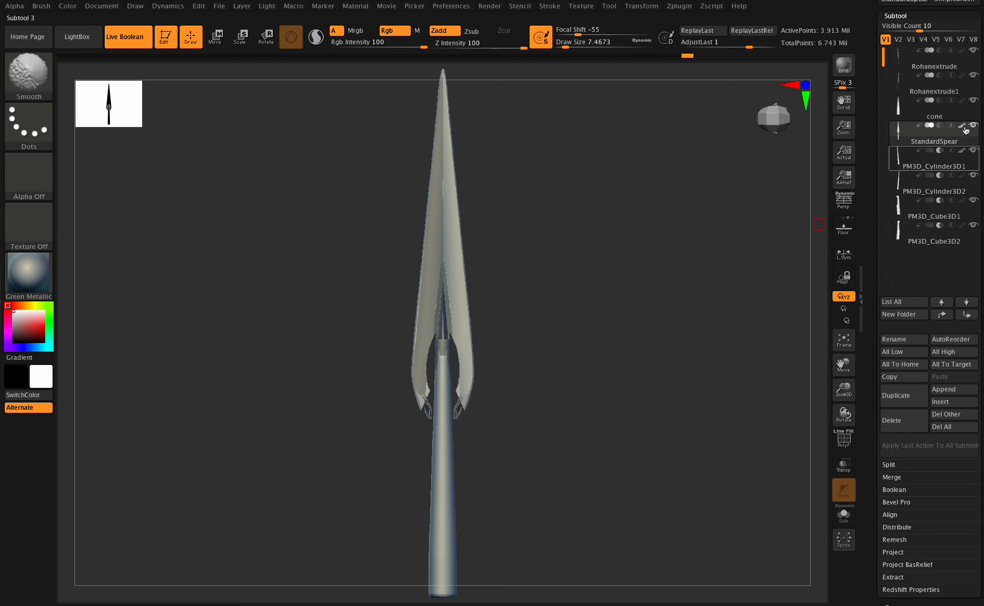
shift+click(963, 126)
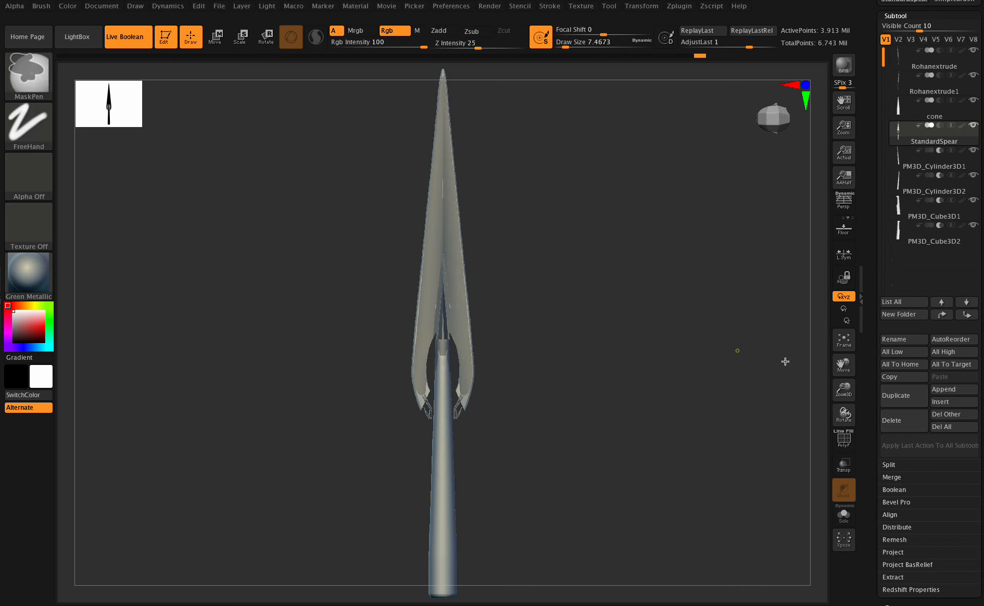
- Examine the StandardSpear blade edges, central groove and shaft junction close up from several angles
drag(845, 390, 849, 411)
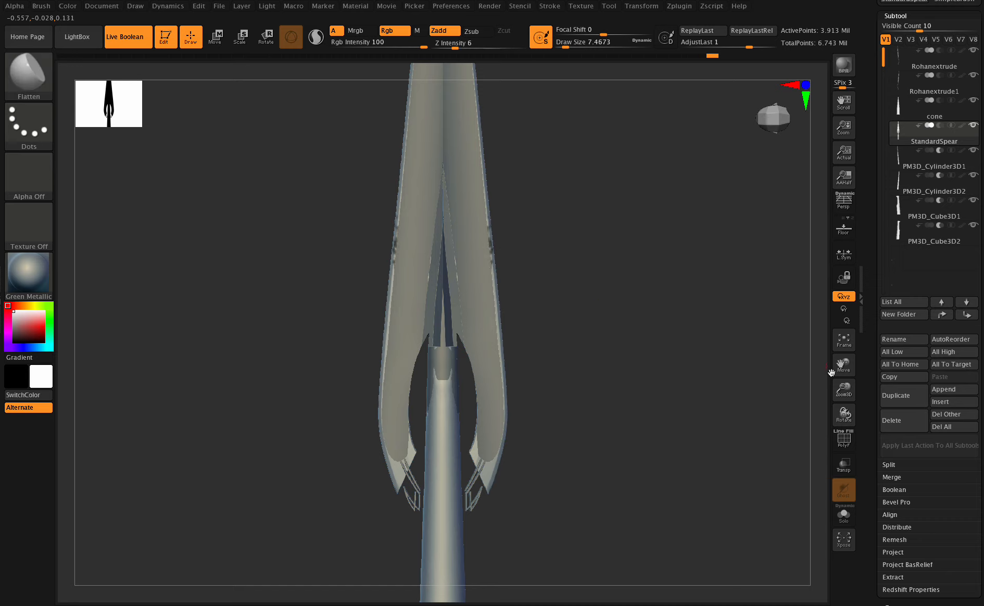
drag(842, 369, 845, 413)
mouse_move(843, 408)
mouse_down()
mouse_move(827, 411)
mouse_move(853, 410)
mouse_up()
key(ctrl)
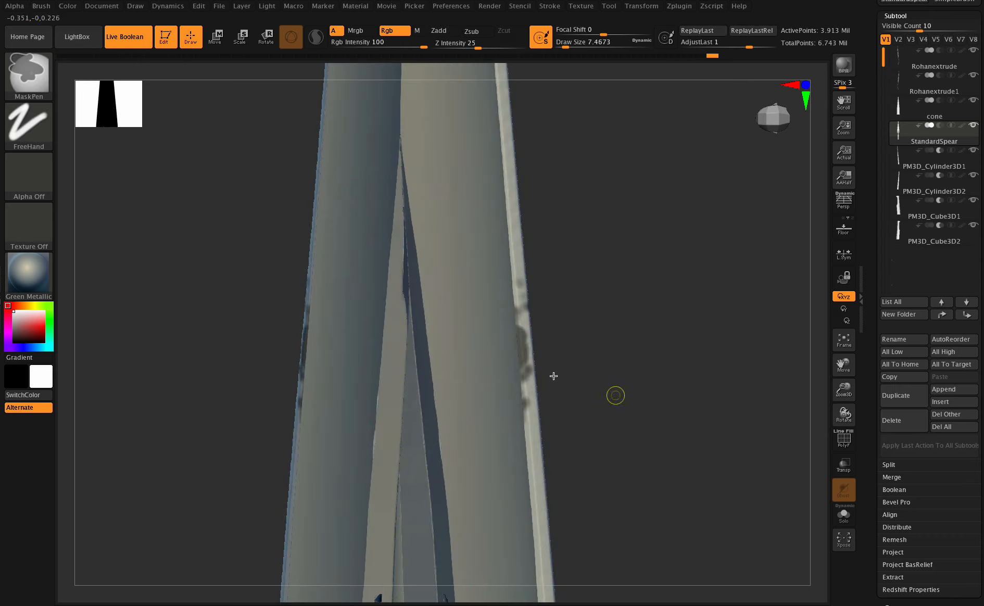
mouse_move(850, 409)
mouse_down()
mouse_move(861, 411)
mouse_move(724, 368)
mouse_up()
key(ctrl)
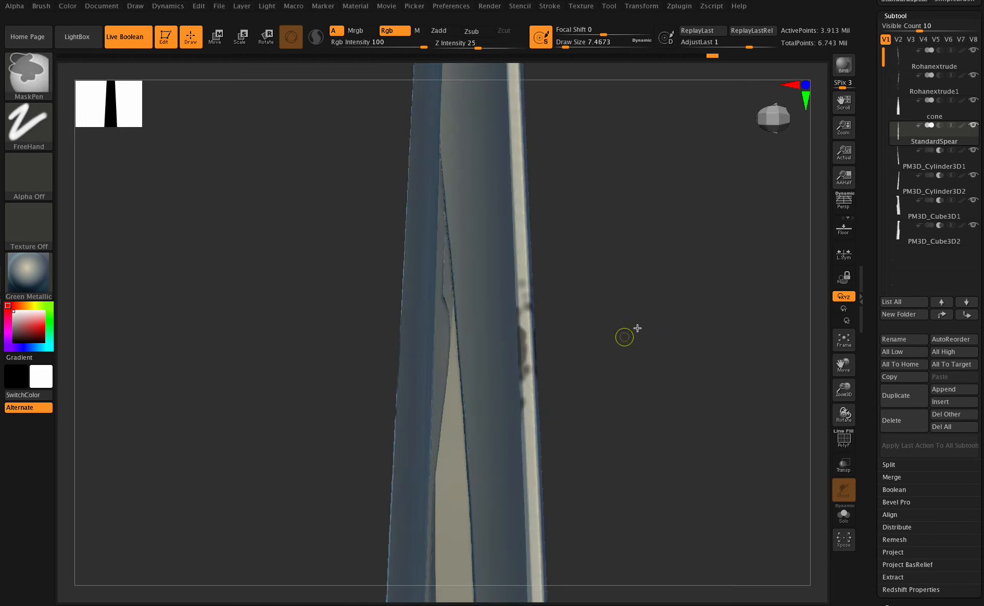
mouse_move(844, 413)
mouse_down()
mouse_move(857, 401)
mouse_move(850, 385)
mouse_up()
click(844, 340)
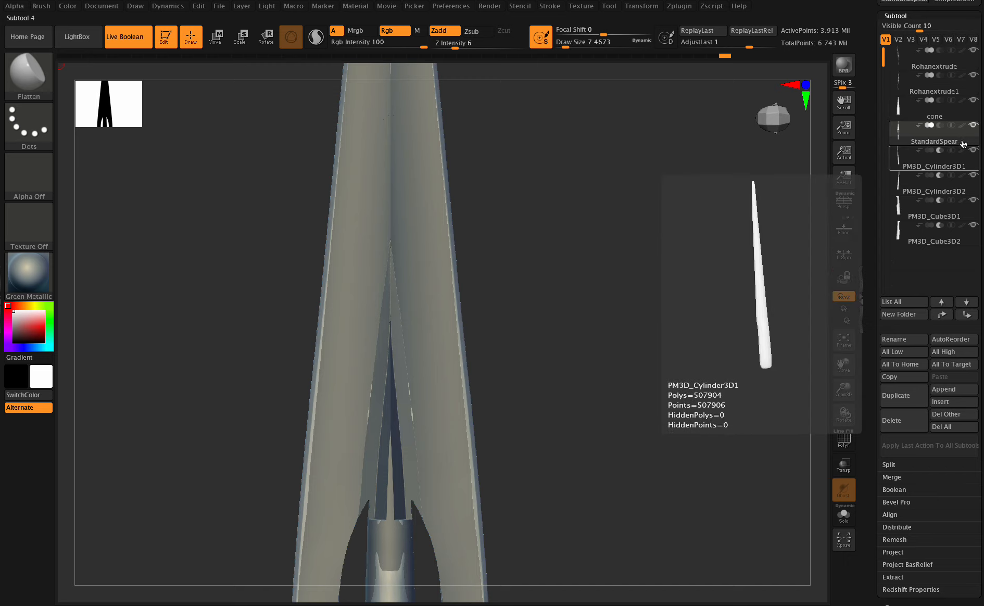
- Try the Start group flag on PM3D_Cylinder3D1, restore it on StandardSpear and clear it from the cylinder
click(917, 152)
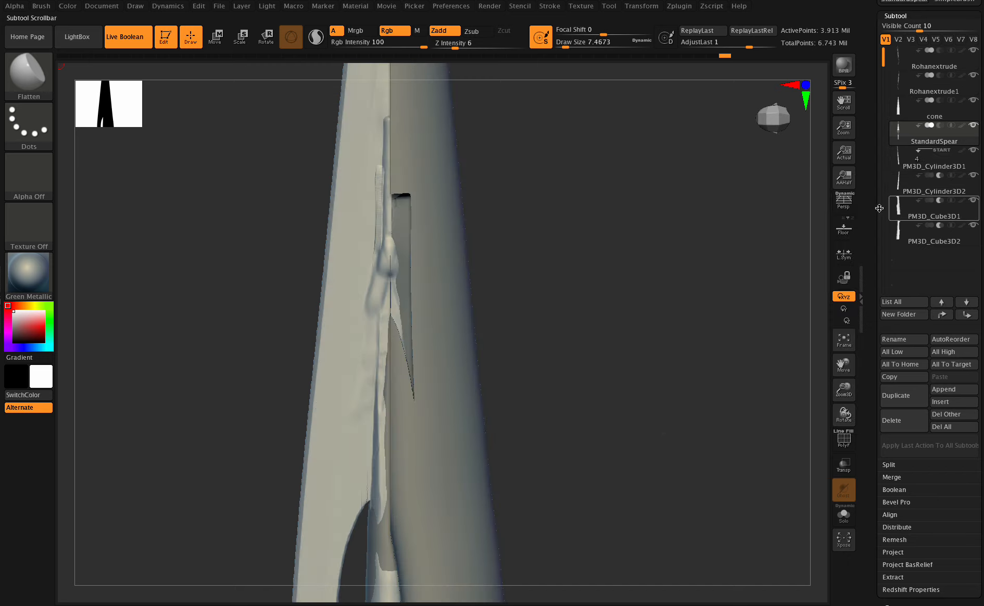
click(917, 126)
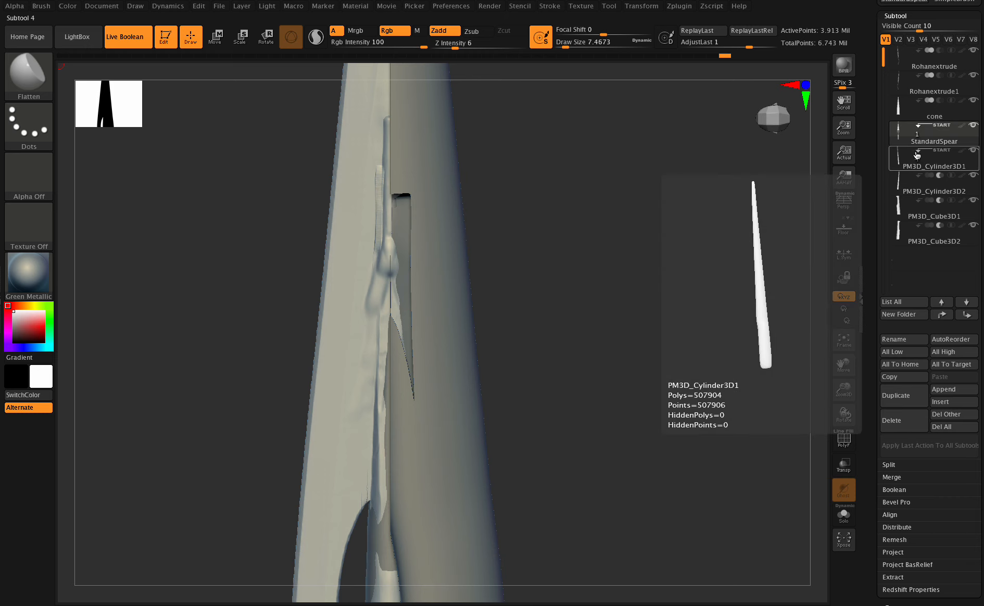
click(936, 152)
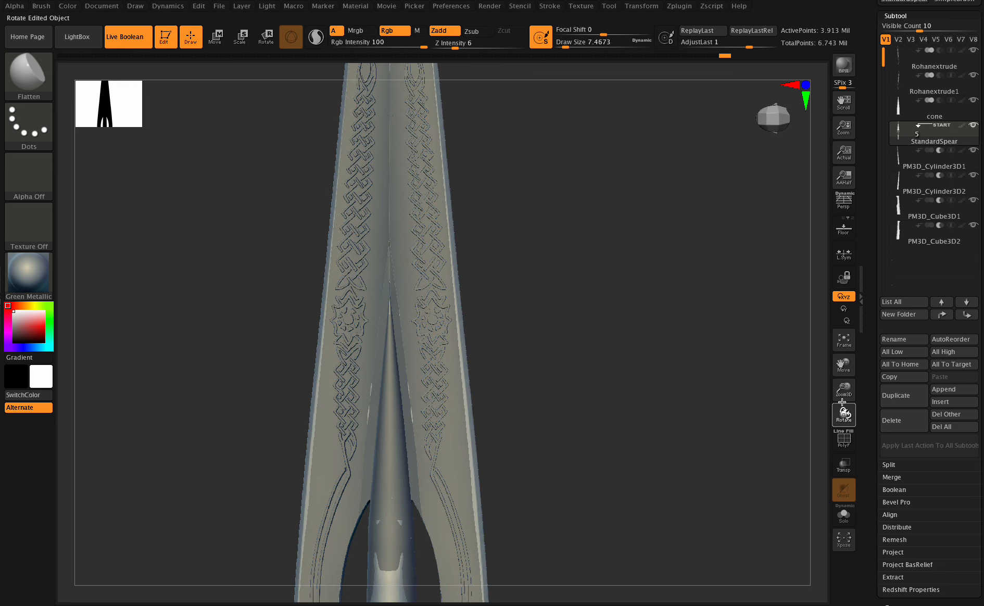
- Turn the floor reference images back on and compare the engraved knotwork with the reference spear from an angle
click(844, 228)
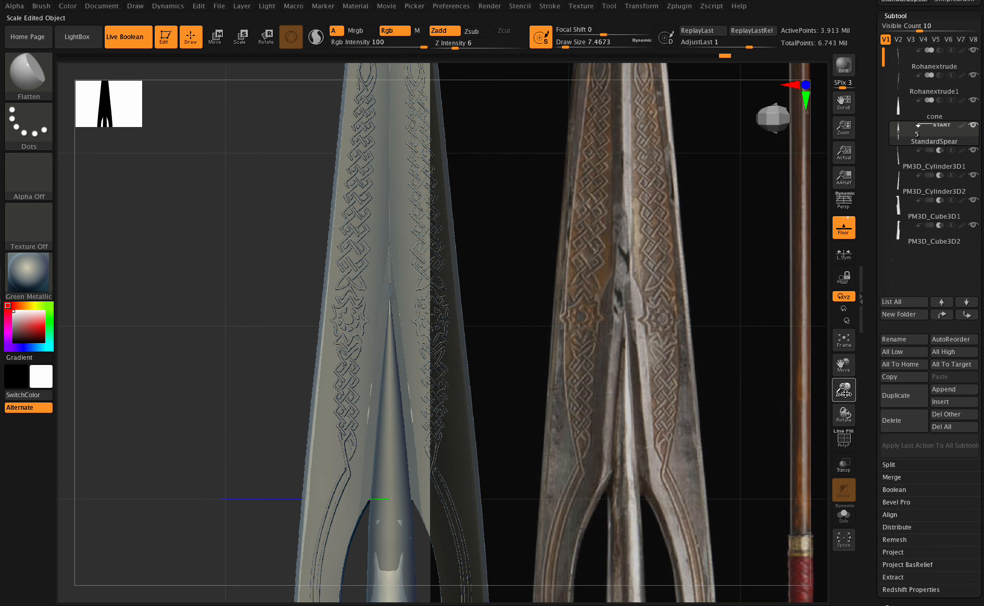
drag(844, 392, 842, 358)
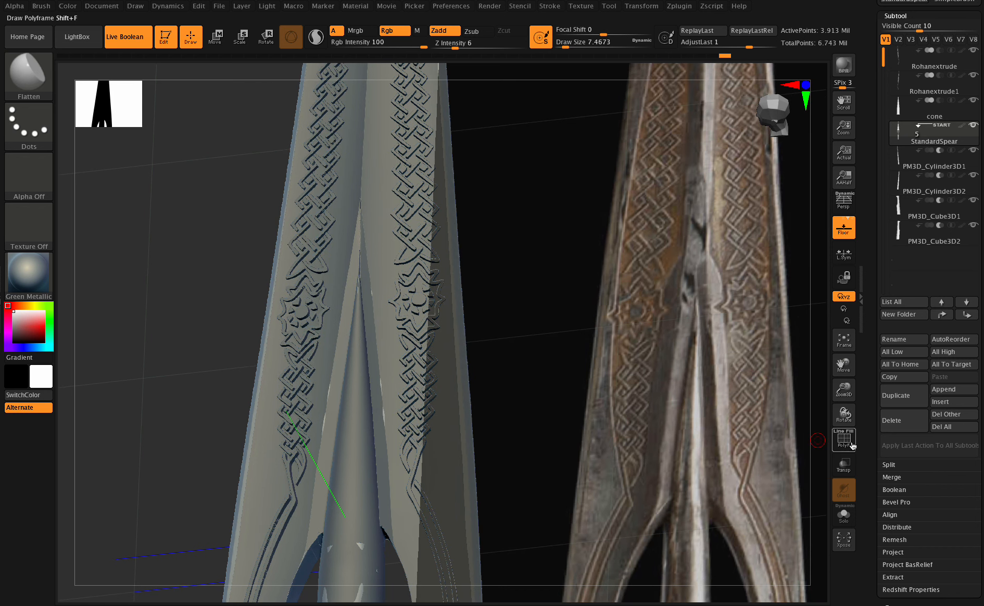
mouse_move(847, 419)
mouse_down()
mouse_move(846, 429)
mouse_move(843, 405)
mouse_move(855, 421)
mouse_up()
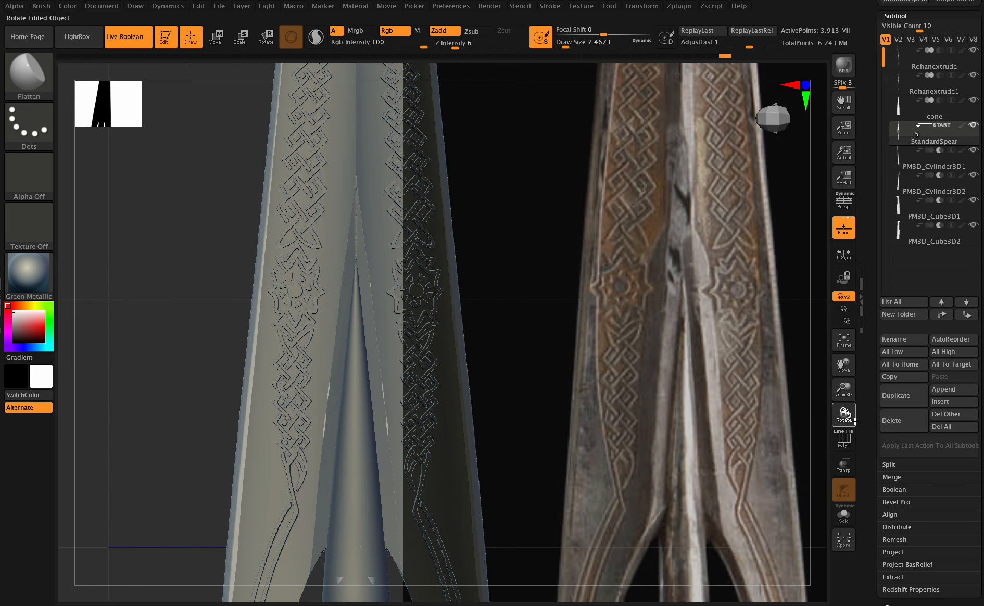
- Nudge the Rohanextrude1 knotwork subtool slightly in depth against the blade with the Move gizmo, and select StandardSpear again
alt+click(303, 317)
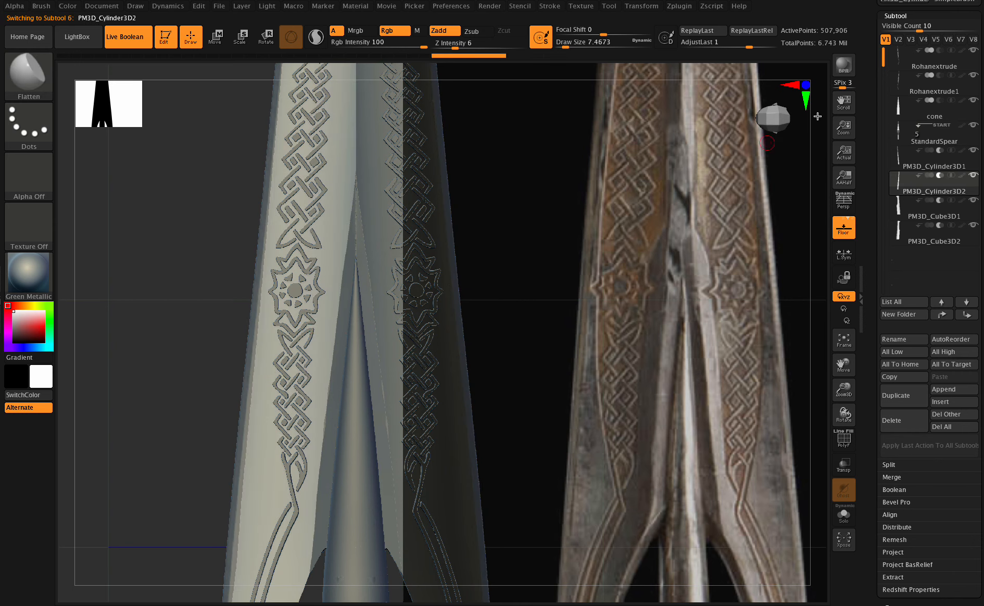
click(932, 65)
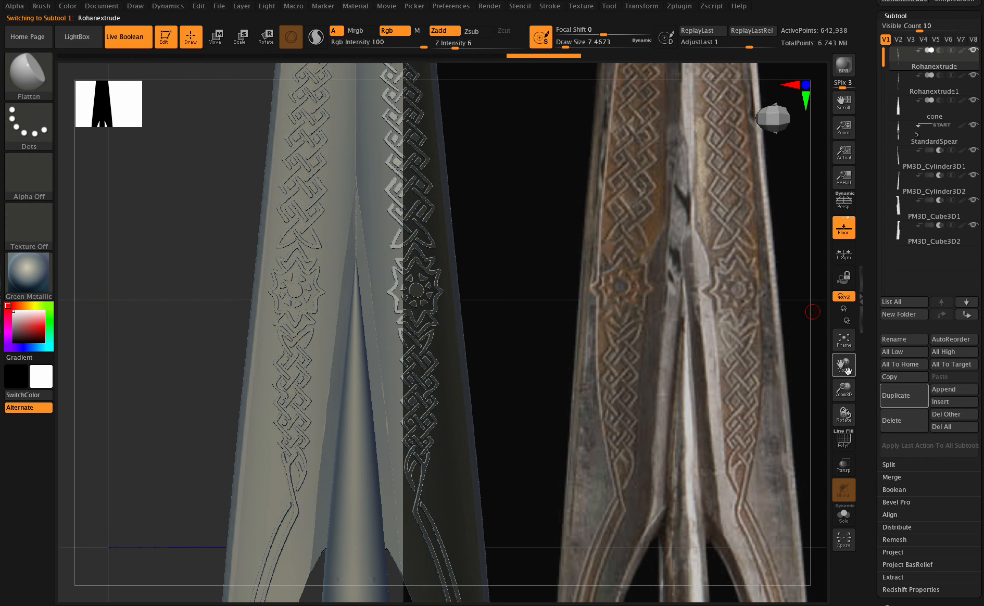
click(917, 92)
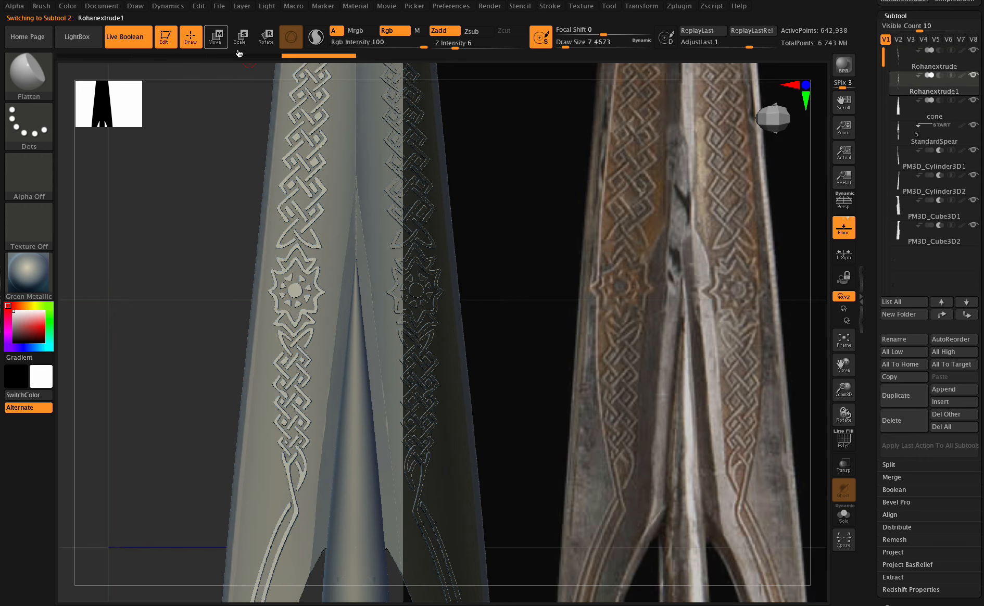
key(w)
drag(844, 415, 840, 326)
drag(406, 286, 407, 286)
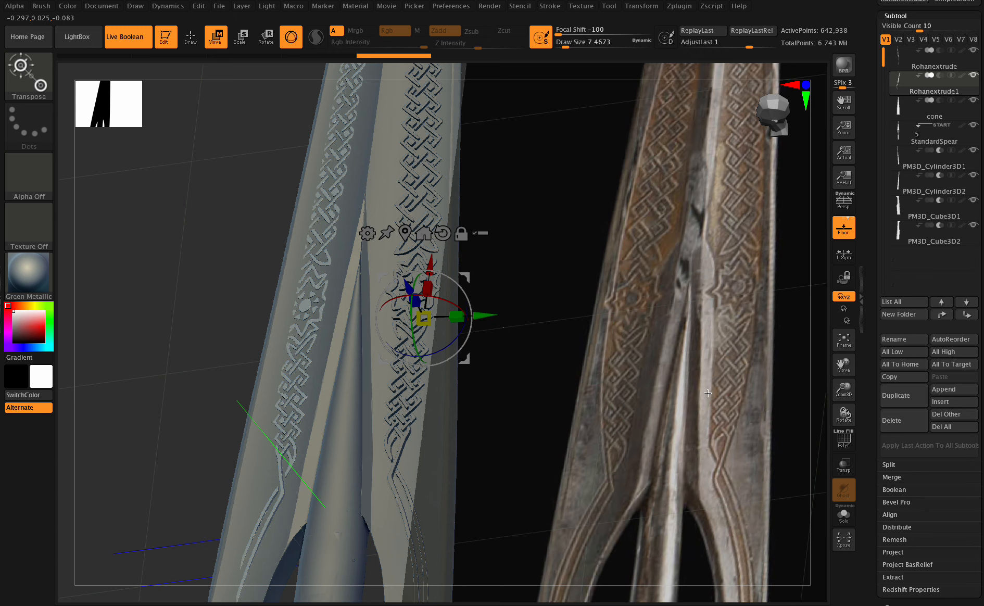
drag(844, 414, 852, 436)
drag(829, 387, 831, 396)
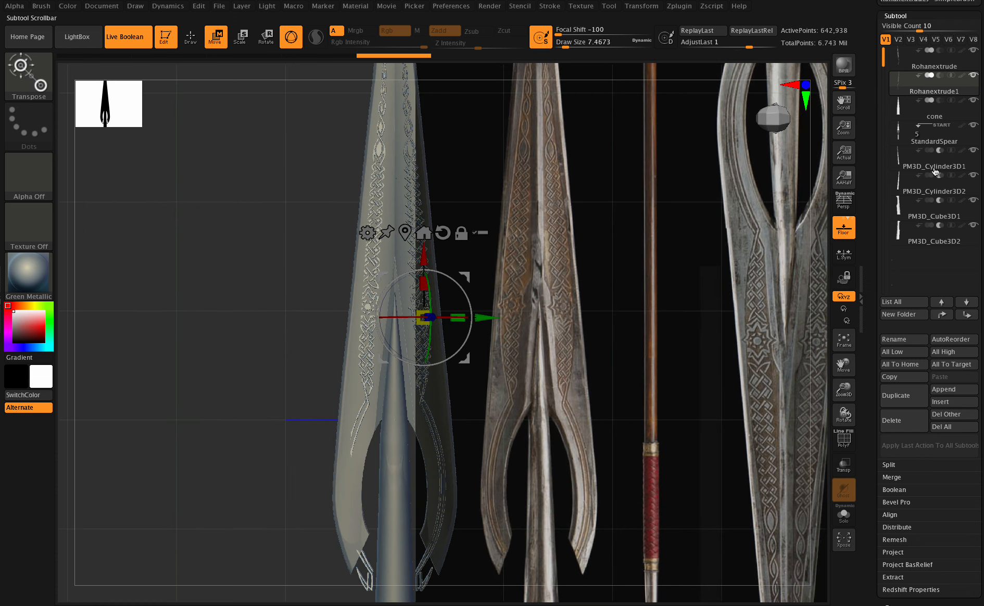
click(960, 137)
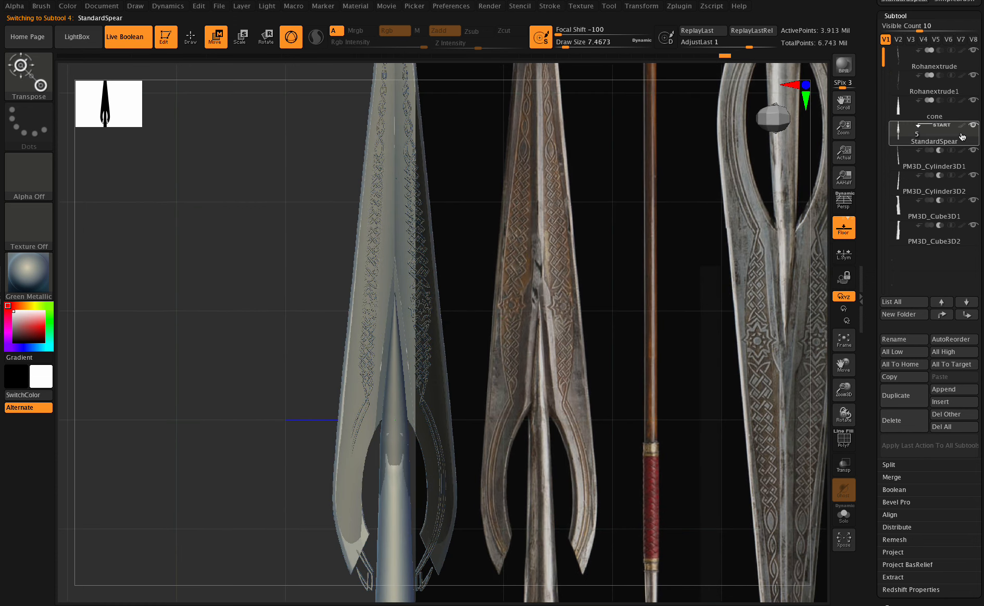
- Turn off the floor reference images and inspect the lower blade tips around the StandardSpear shaft
click(847, 228)
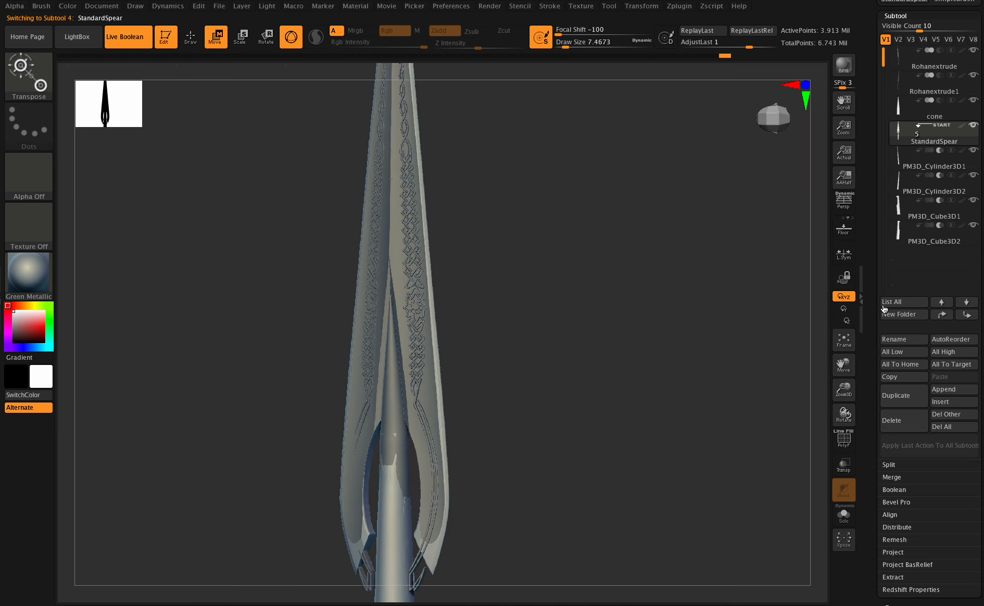
mouse_move(958, 137)
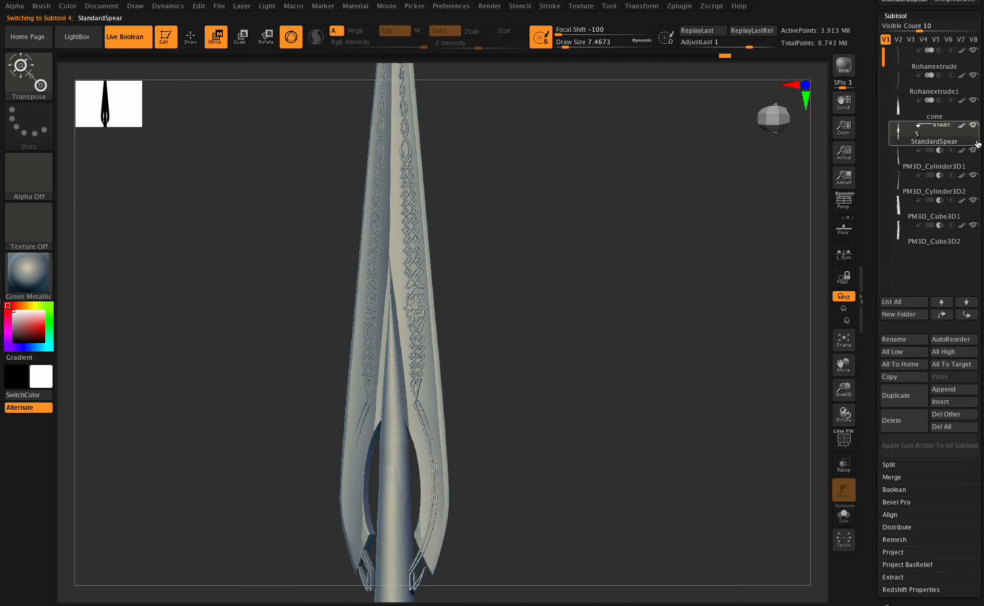
drag(842, 417, 841, 375)
click(844, 340)
drag(872, 425, 892, 438)
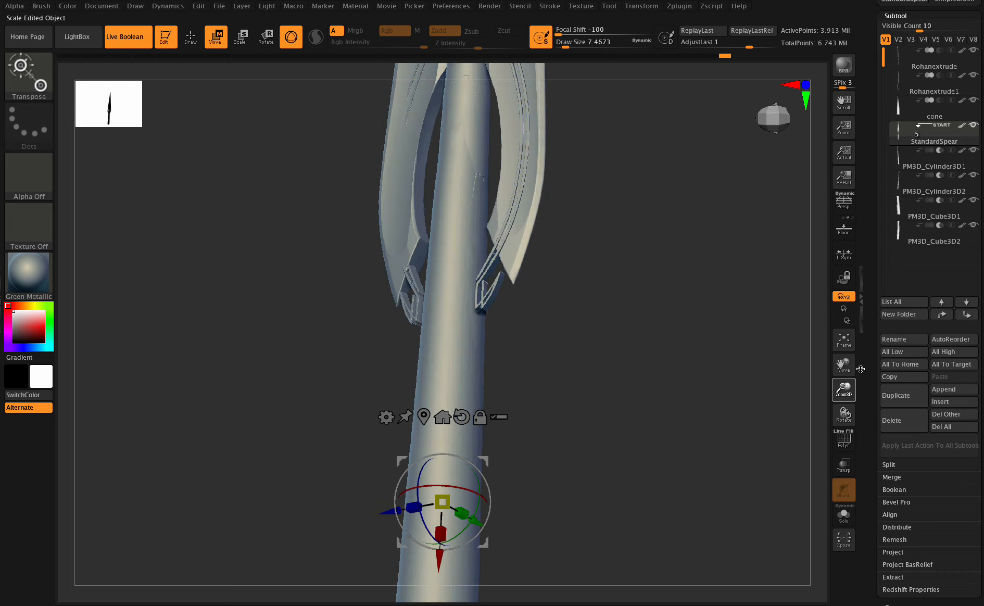
click(845, 343)
- Select the Rohanextrude1 subtool, switch to Draw mode and render a close-up of its knotwork in Best quality
click(915, 91)
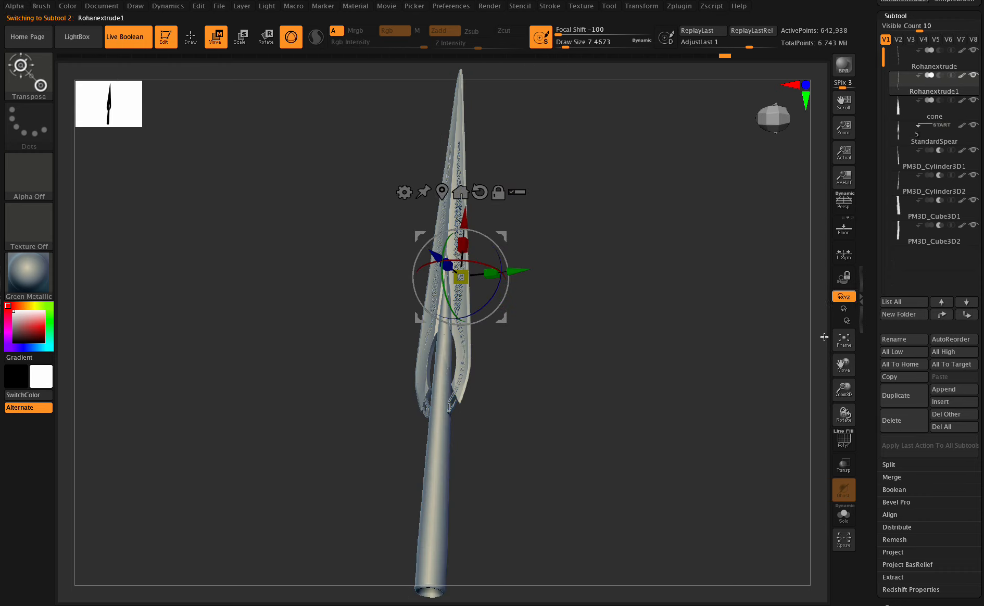
click(845, 347)
drag(854, 397, 951, 449)
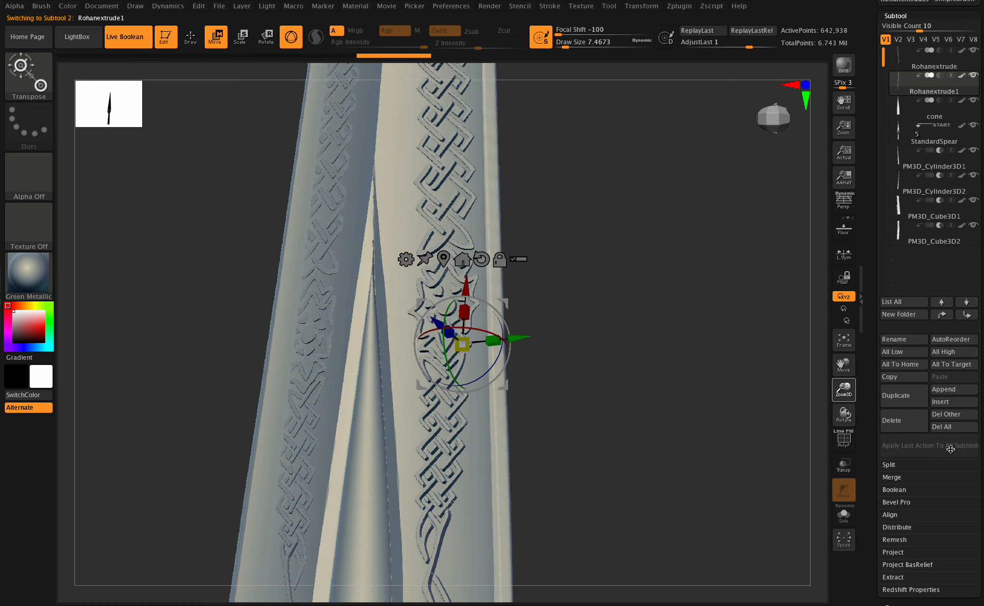
click(190, 37)
click(489, 6)
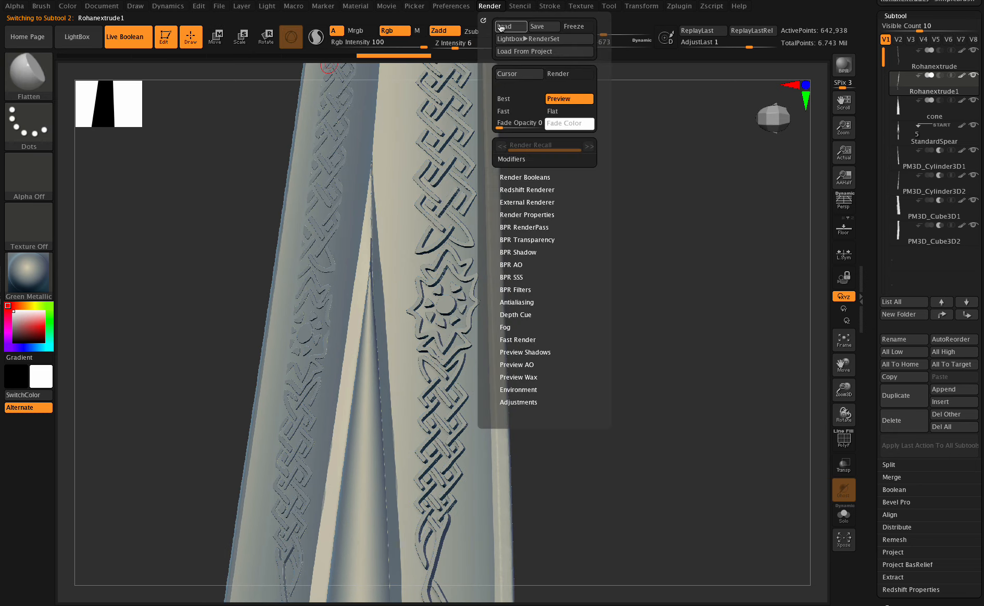
click(519, 101)
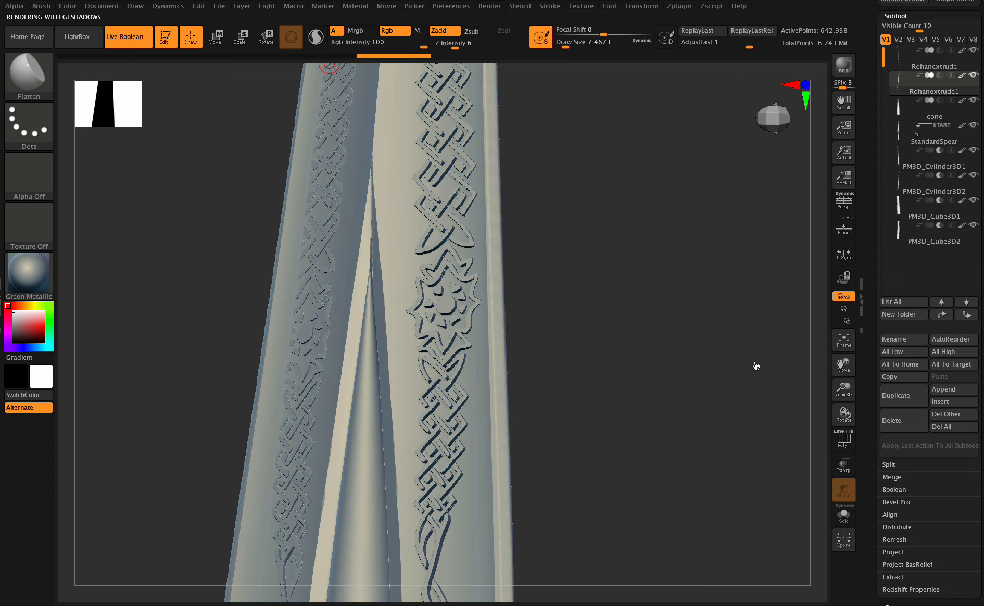